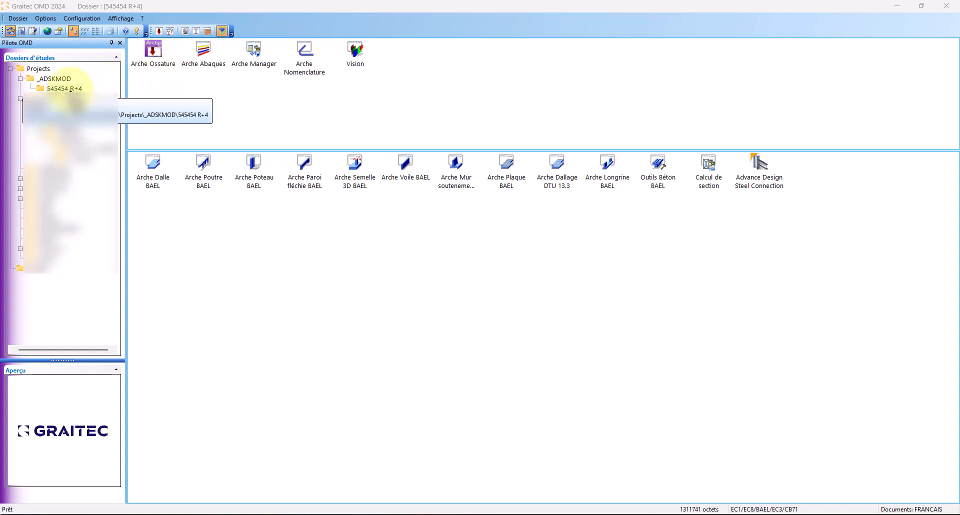
Select the 545454 R+4 project folder under _ADSKMOD and display its documents
left_click(60, 89)
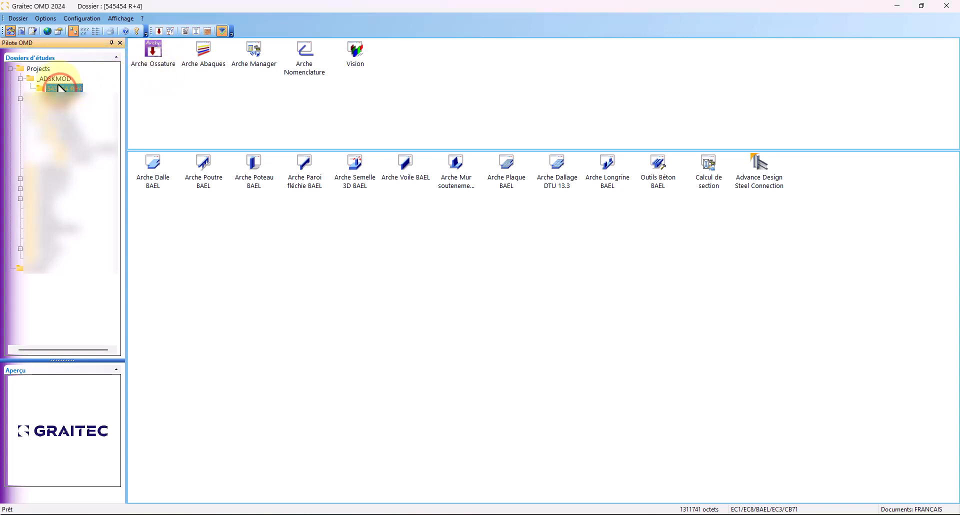
left_click(55, 79)
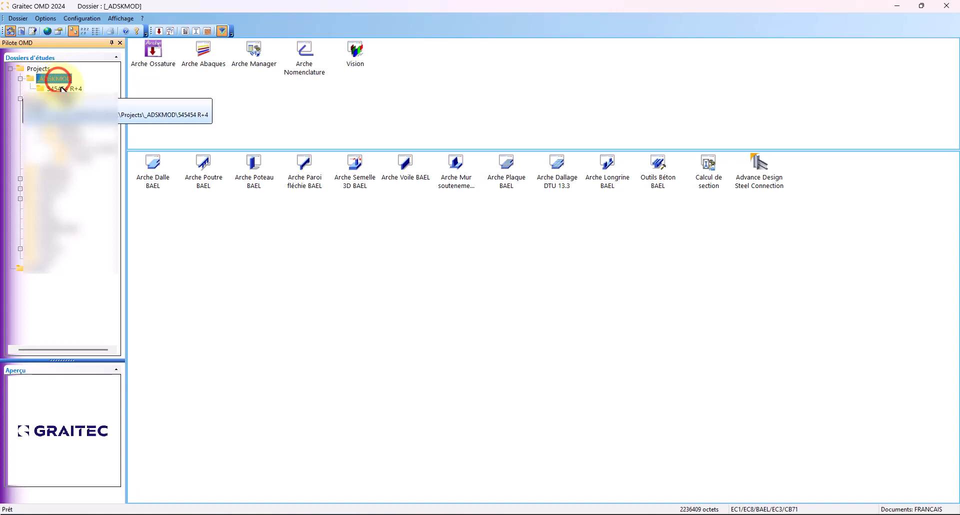
left_click(62, 89)
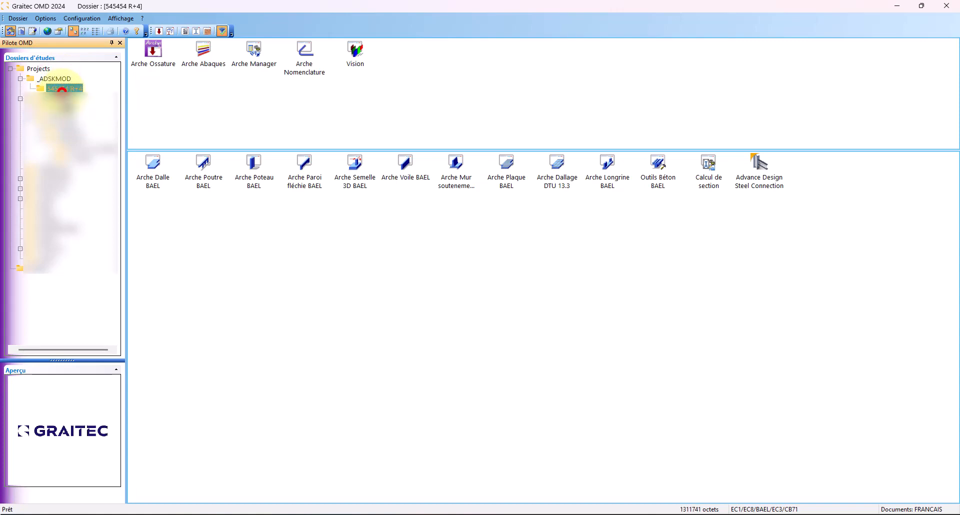
left_click(55, 79)
left_click(62, 88)
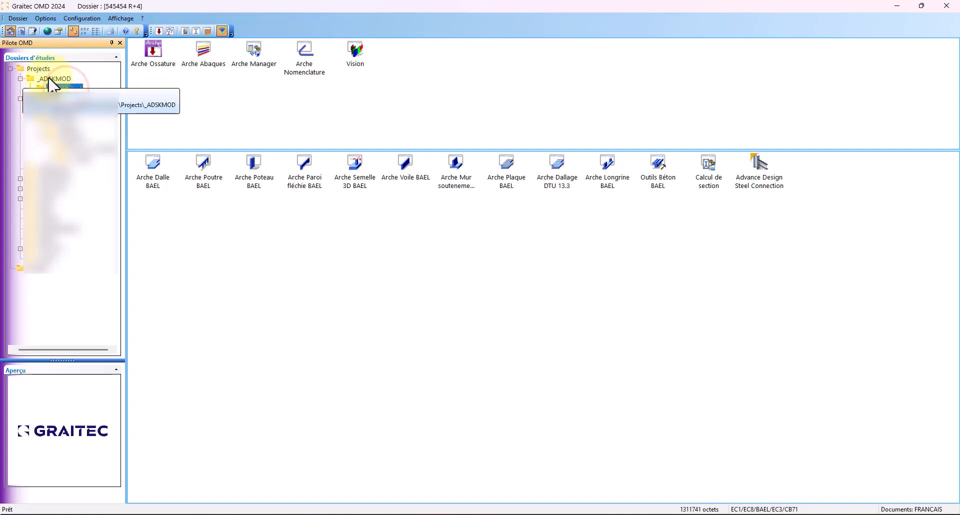
left_click(22, 33)
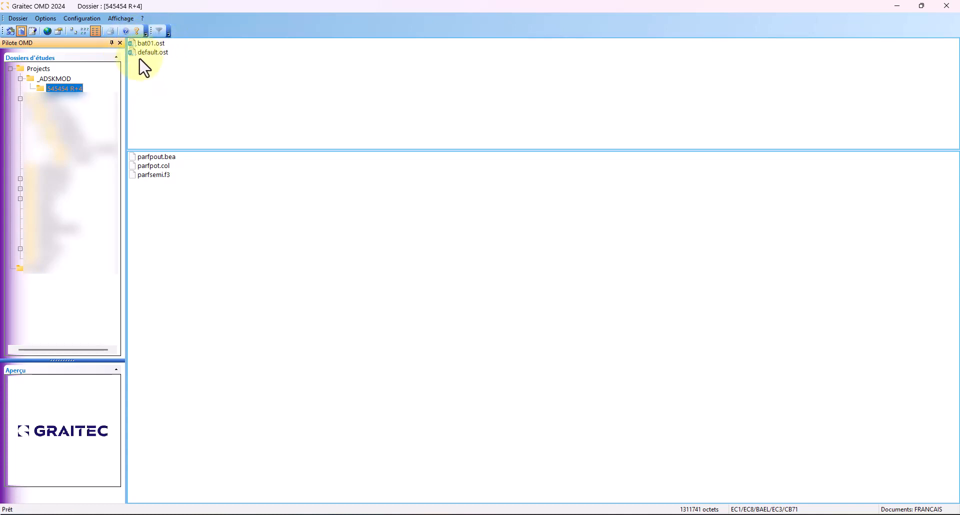
Preview the bat01.ost and default.ost models, enlarging the space given to the preview area
left_click(150, 43)
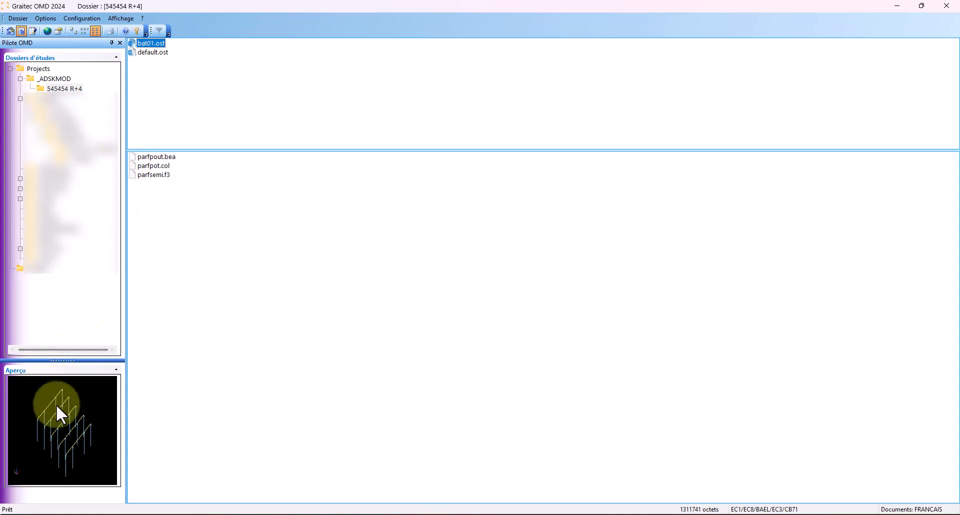
left_click_drag(70, 360, 73, 270)
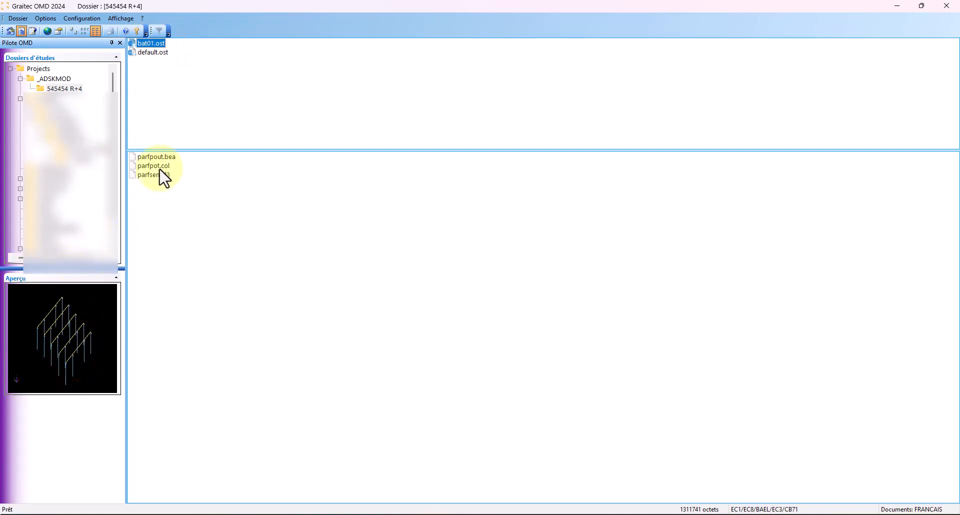
left_click(150, 53)
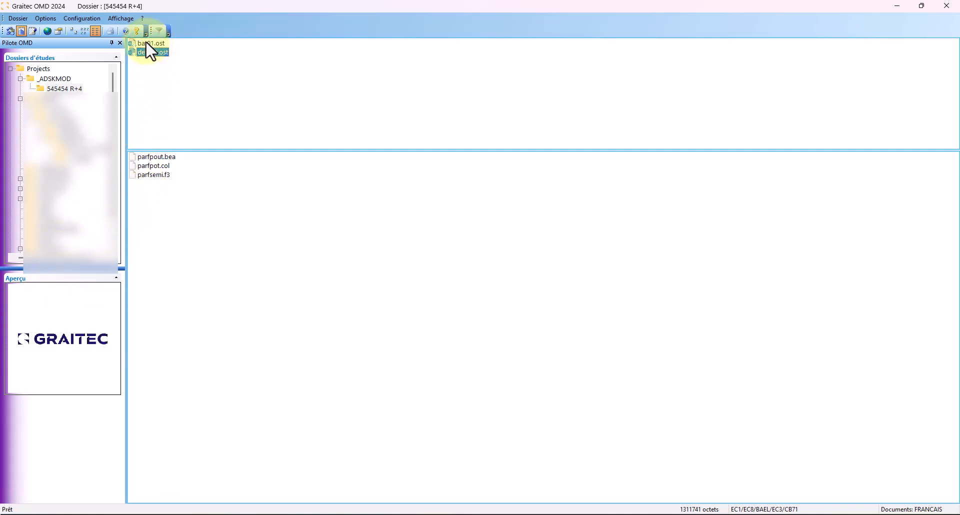
left_click(150, 44)
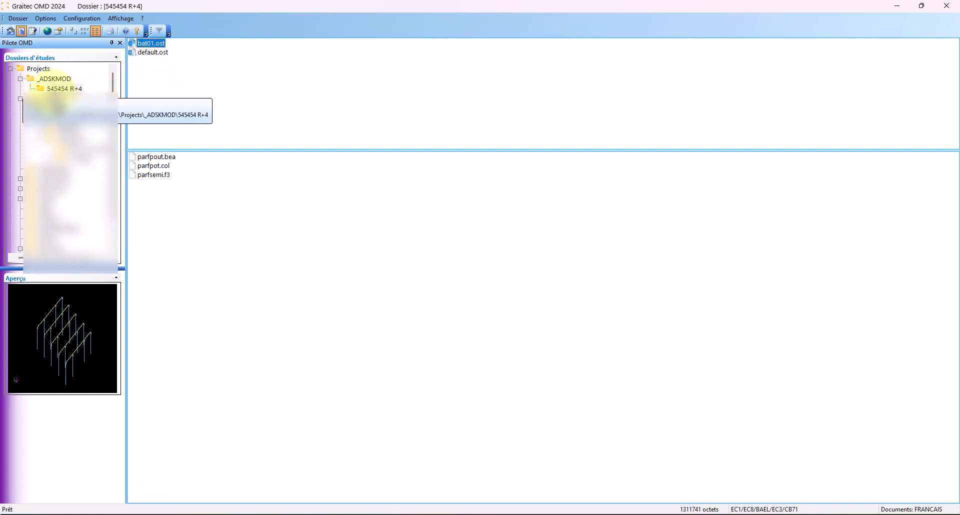
Open bat01.ost in Arche Ossature, save it as 545454 R+4 in the project folder, and close the model
left_click(154, 45)
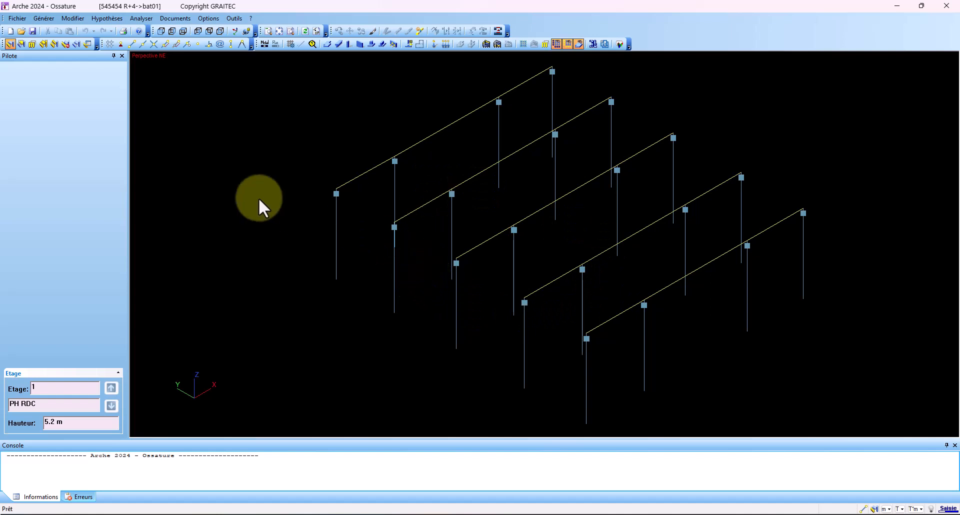
left_click(20, 20)
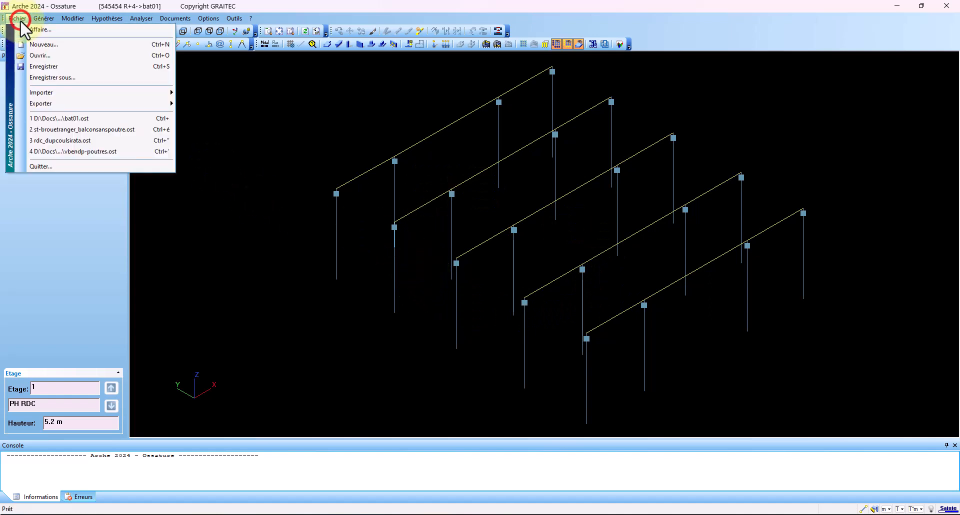
left_click(48, 68)
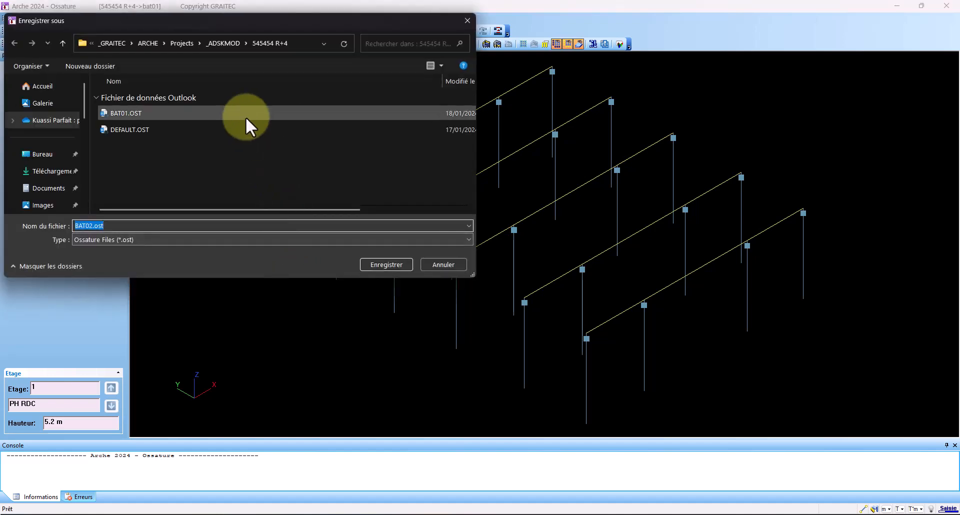
left_click_drag(221, 20, 608, 38)
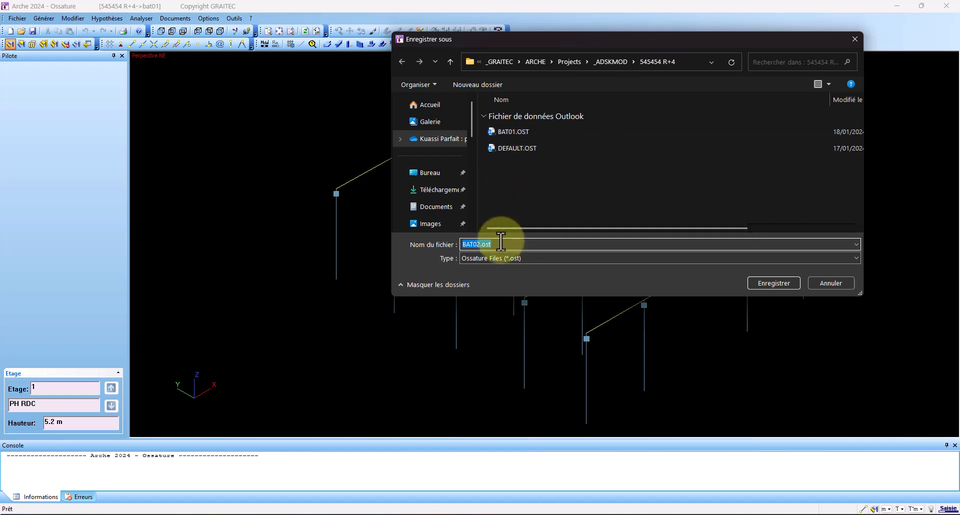
type("545454 R+4")
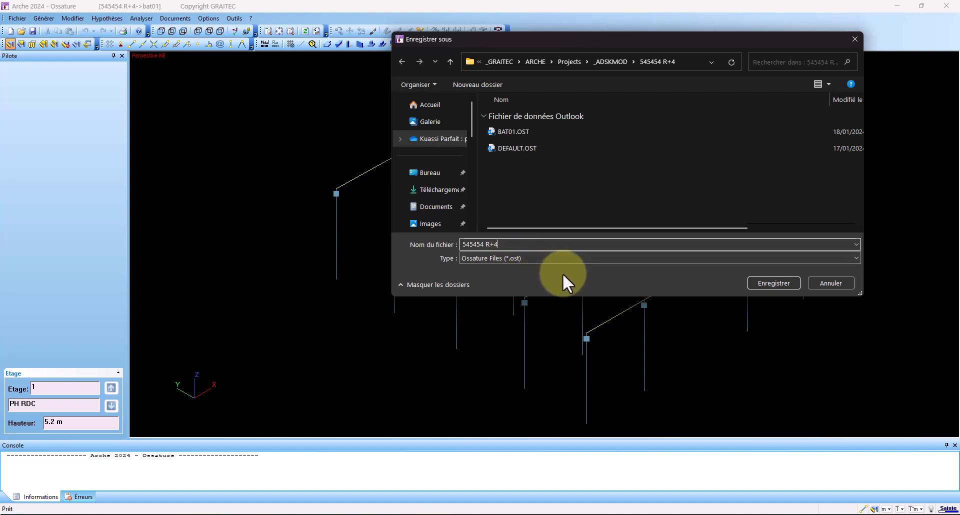
left_click(770, 285)
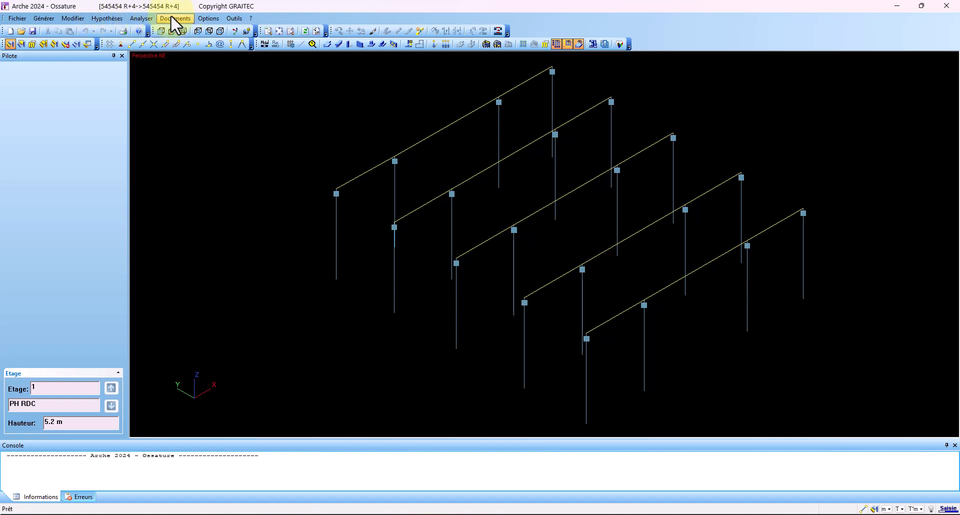
left_click(946, 6)
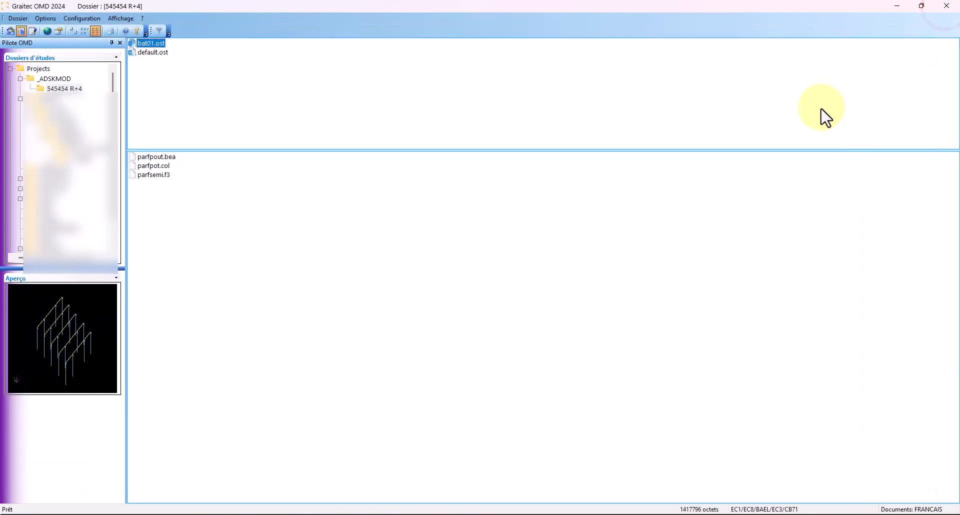
Refresh the document list of the 545454 R+4 folder by reselecting it
right_click(271, 117)
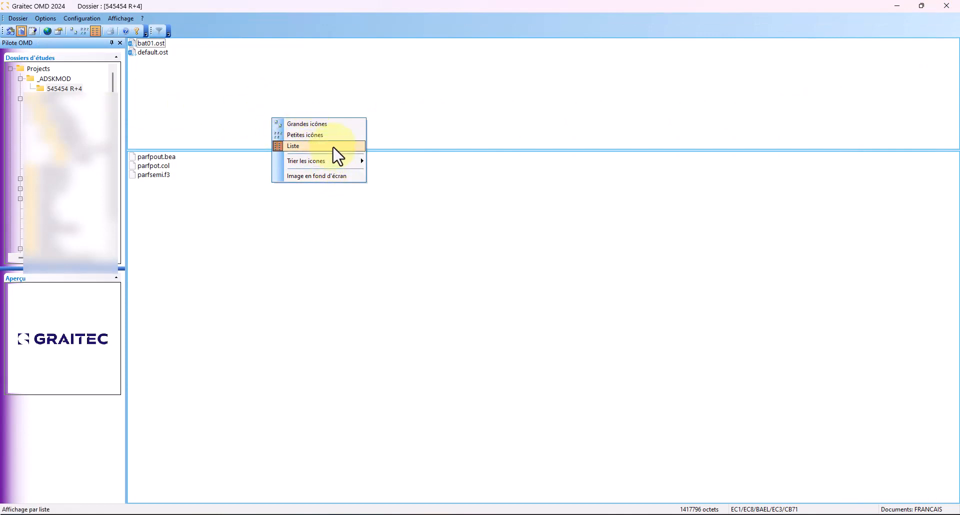
left_click(55, 78)
left_click(60, 88)
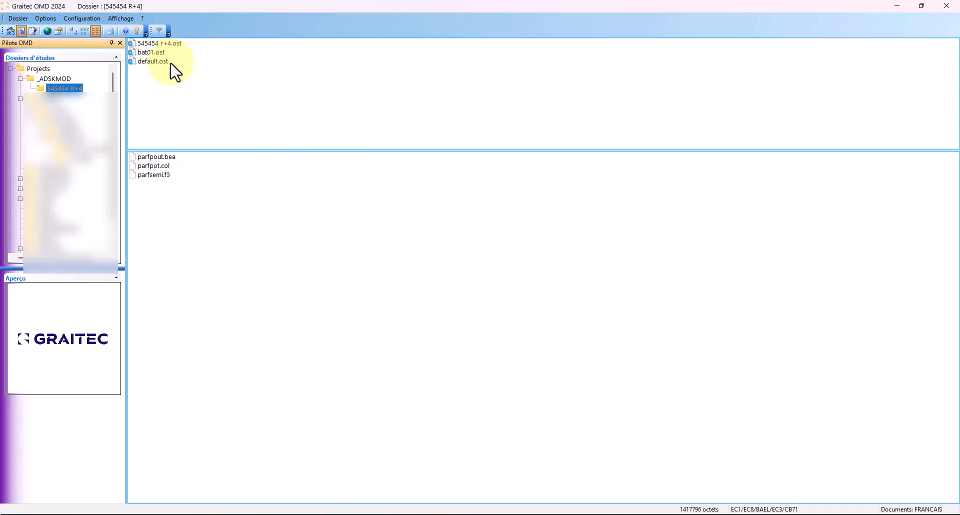
Delete bat01.ost and default.ost from the 545454 R+4 folder, confirming each removal
left_click(151, 53)
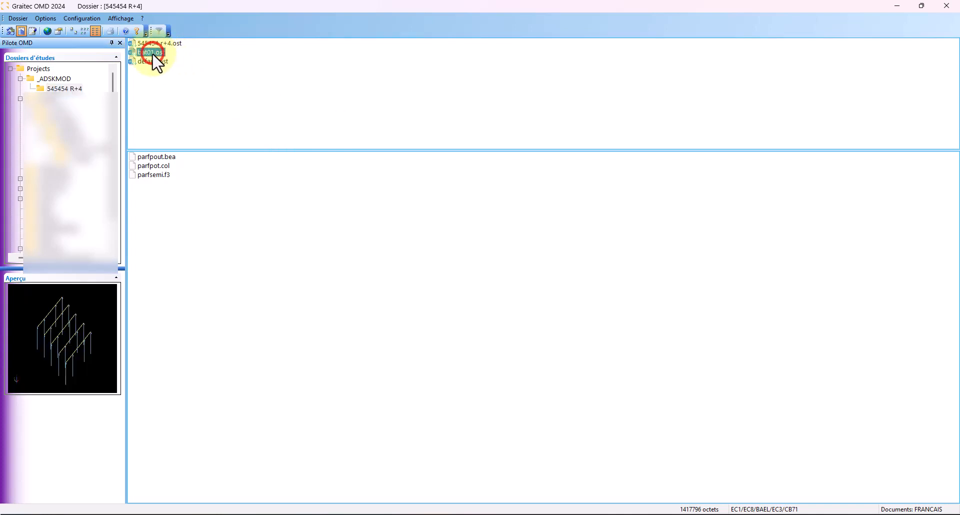
right_click(152, 53)
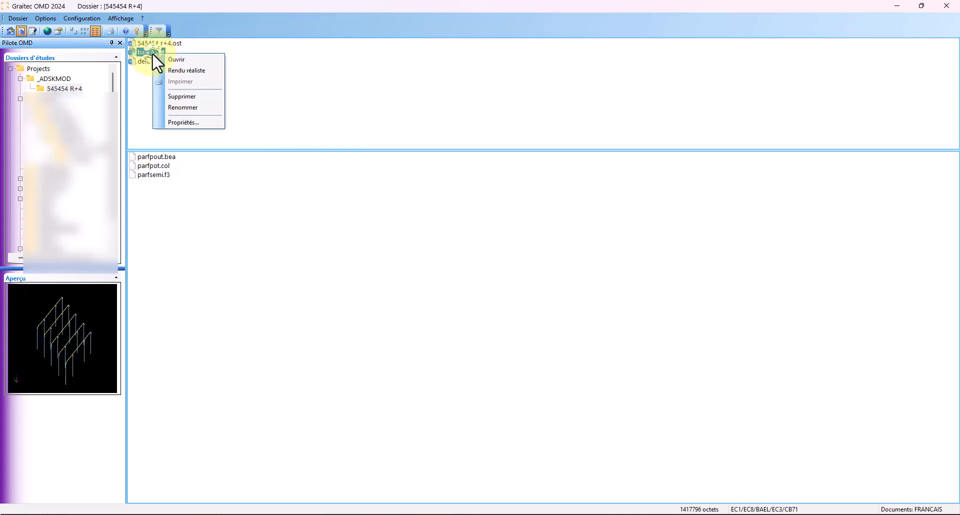
left_click(186, 98)
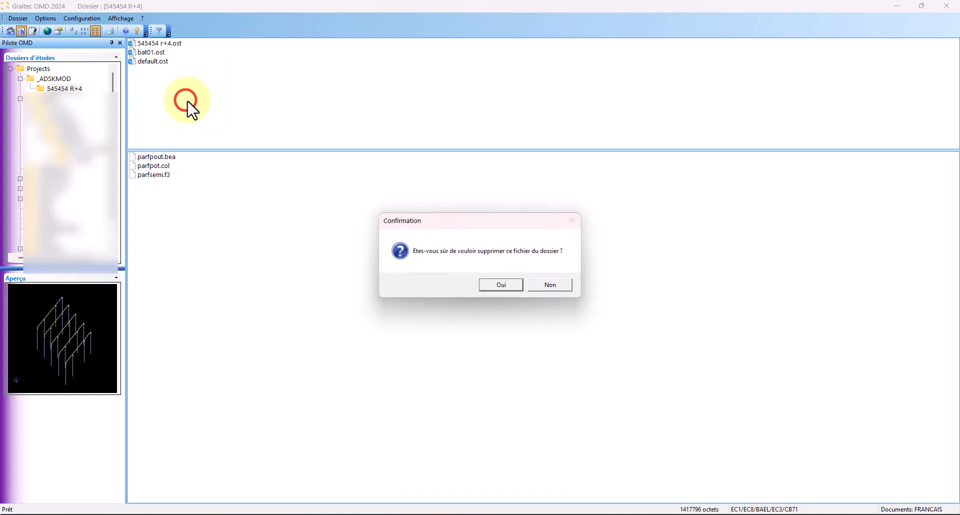
left_click(494, 284)
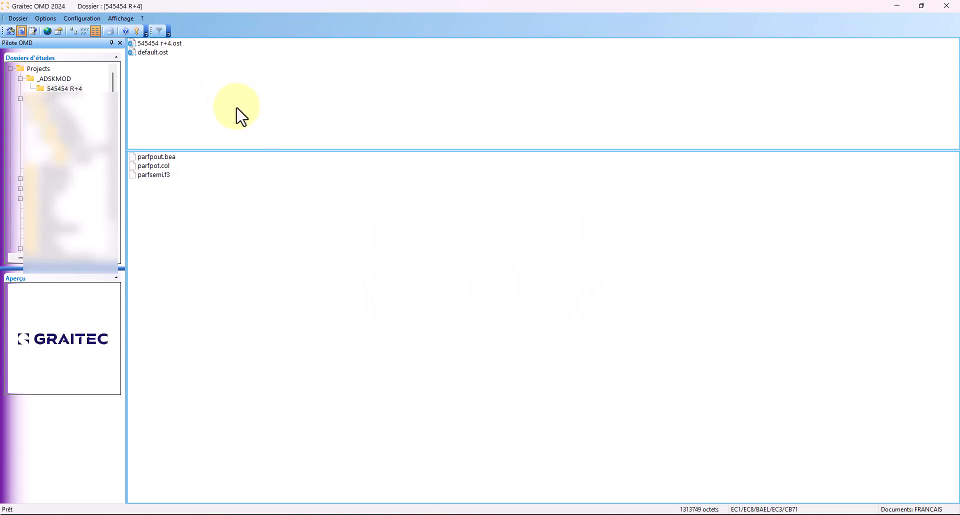
left_click(157, 53)
right_click(156, 56)
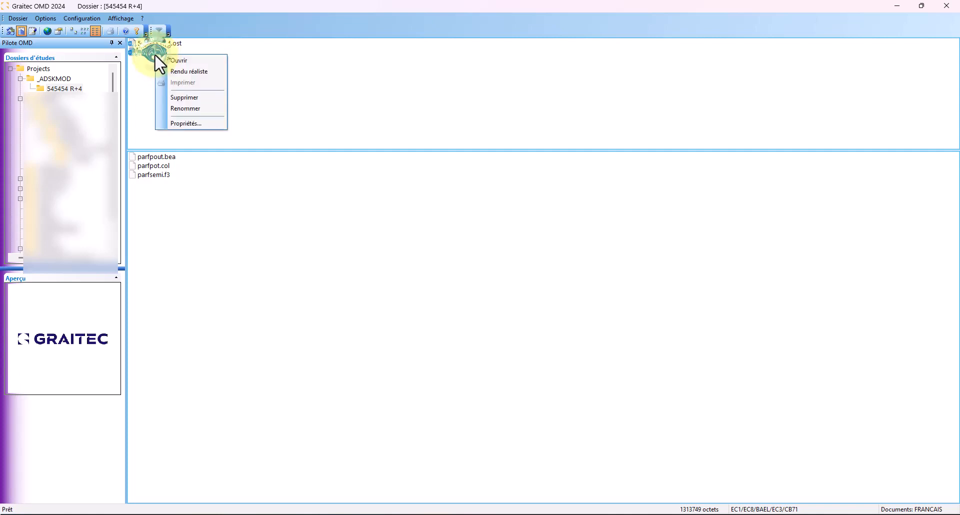
left_click(197, 100)
left_click(495, 284)
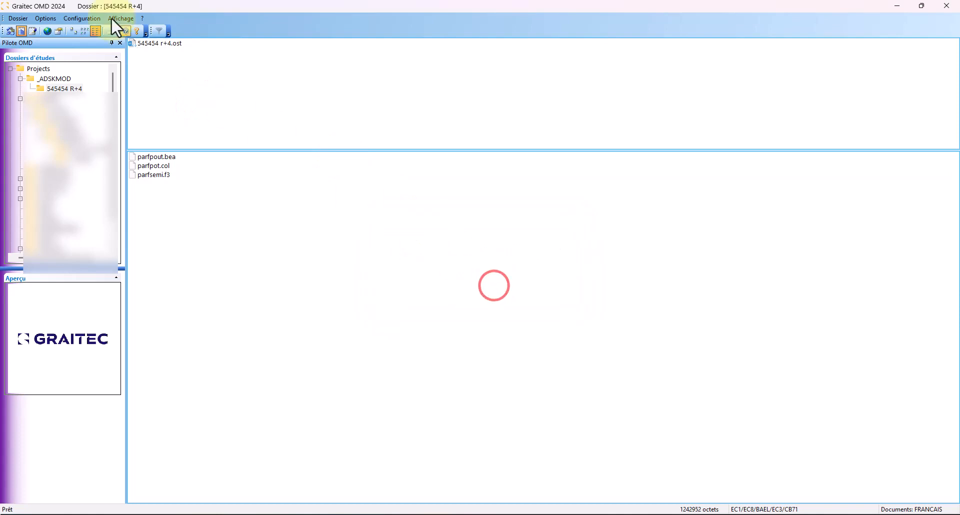
Check the 545454 r+4.ost model by opening it in Arche Ossature, and close it without saving
left_click(161, 45)
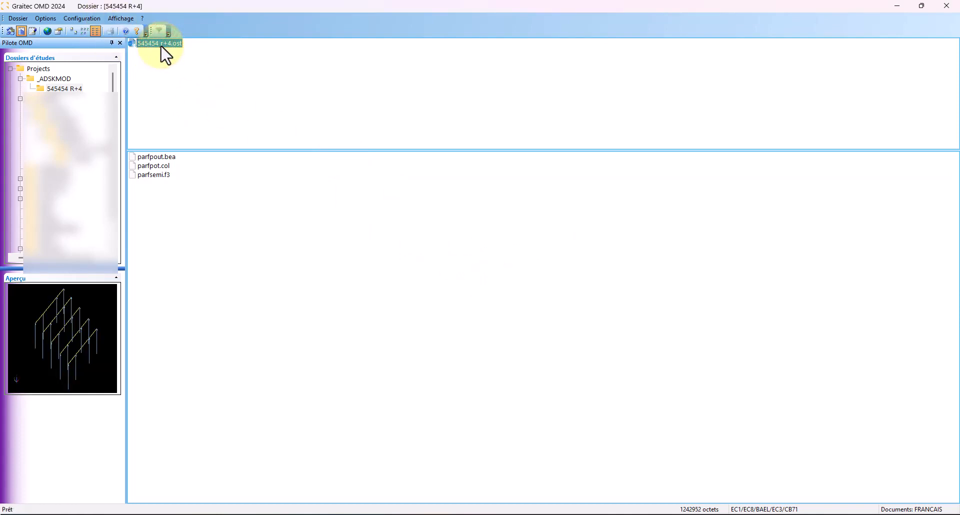
left_click(42, 69)
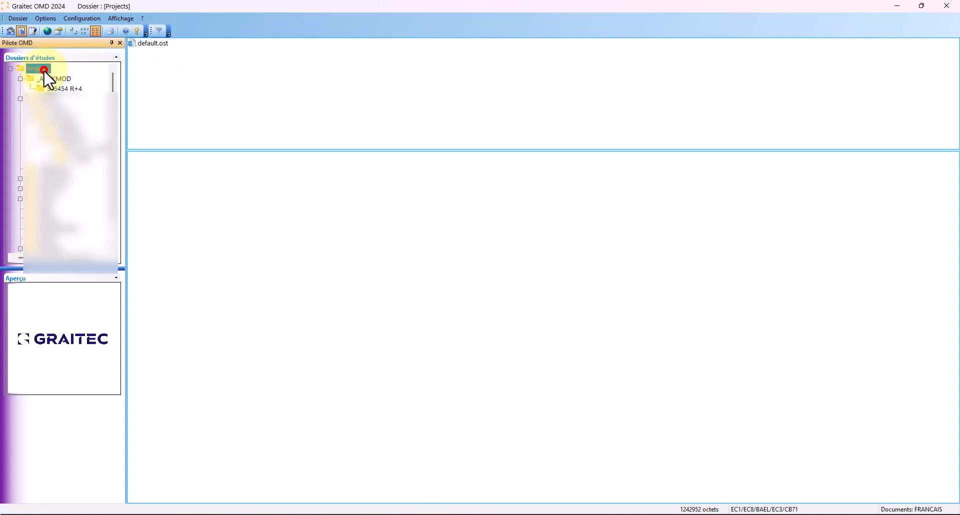
left_click(72, 88)
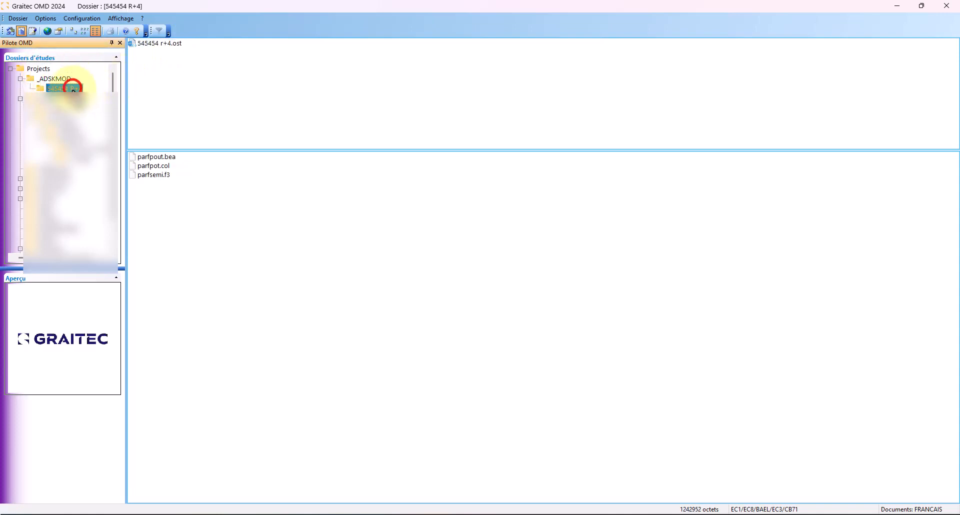
left_click(161, 48)
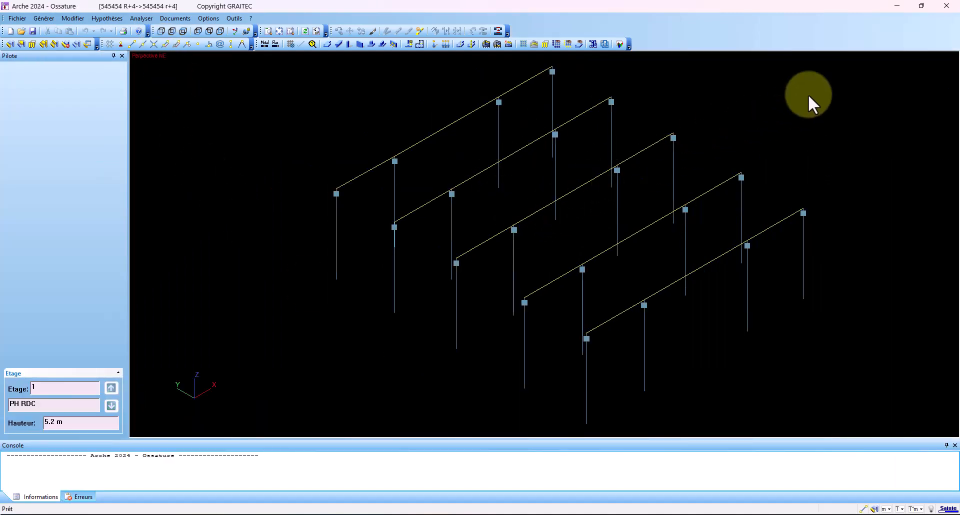
left_click(947, 6)
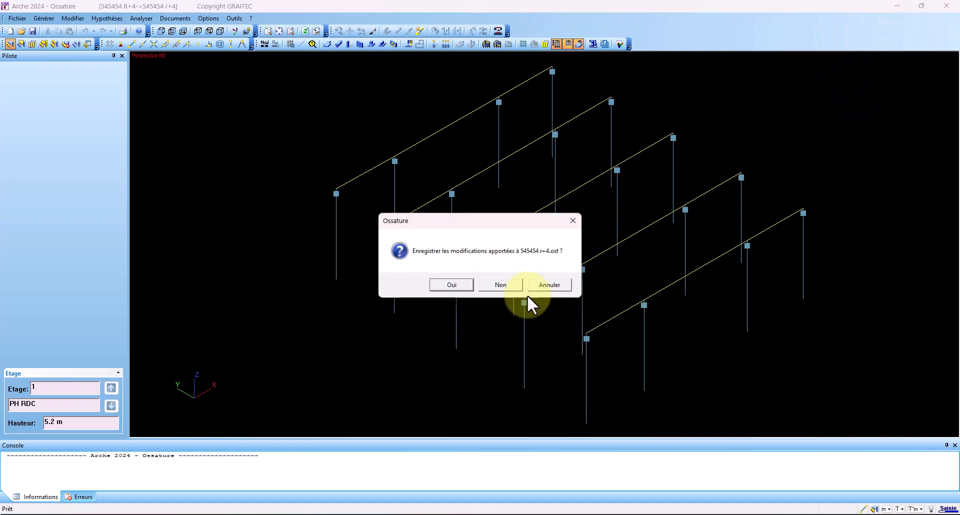
left_click(512, 286)
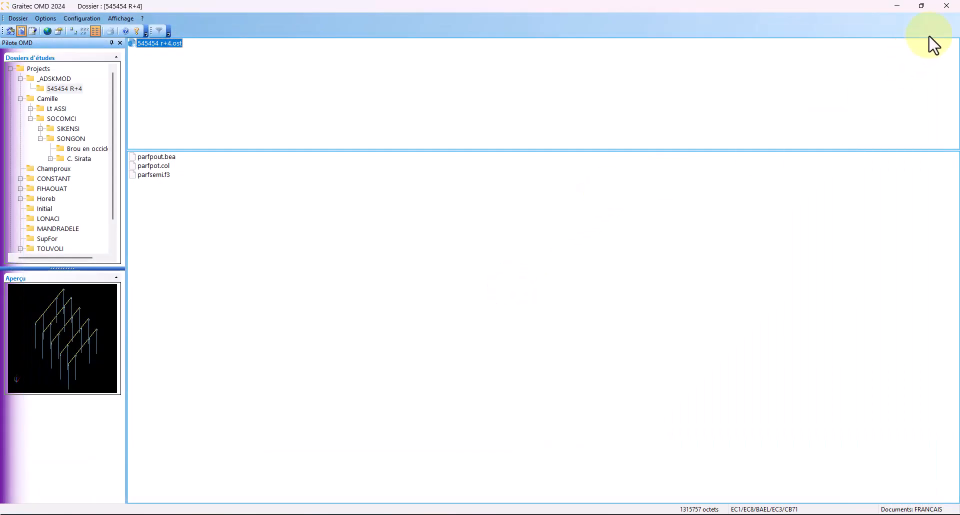
Restart Graitec OMD 2024 and display the documents of the 545454 R+4 project folder
left_click(943, 10)
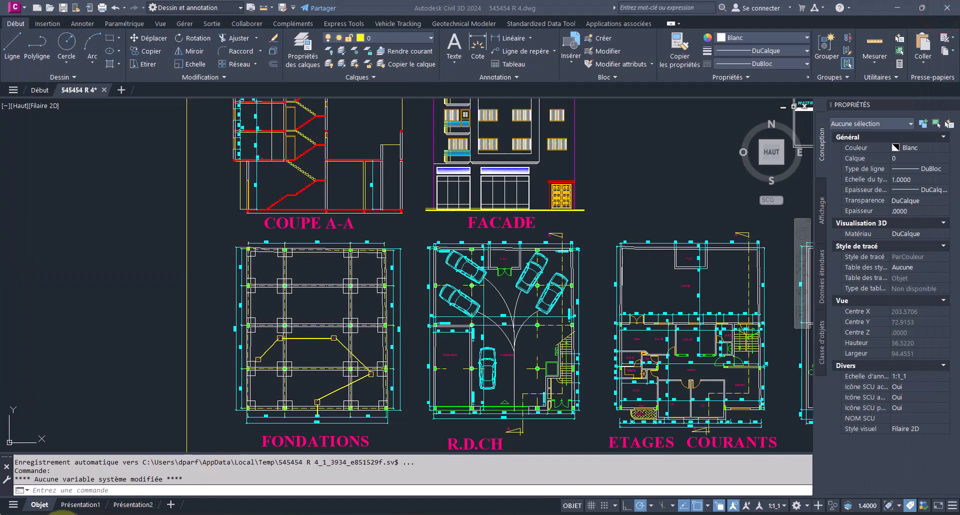
left_click(9, 513)
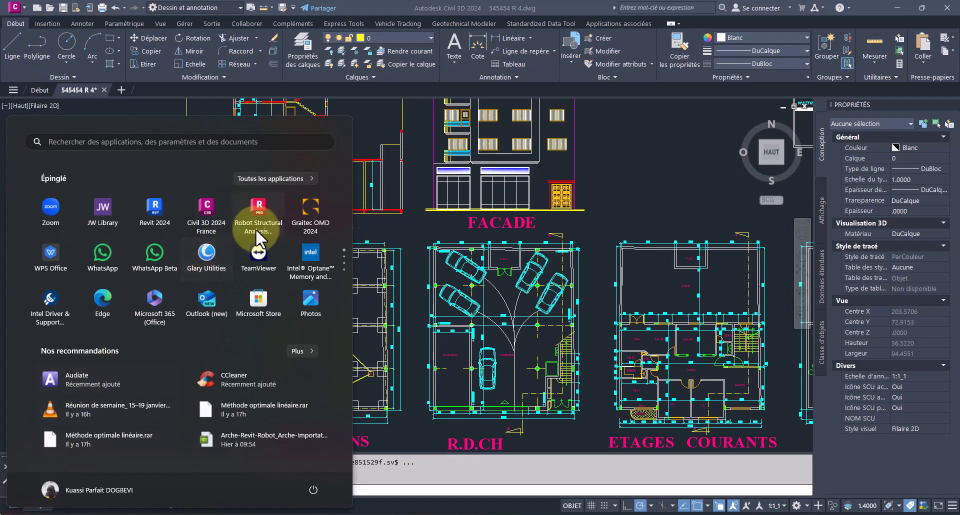
left_click(302, 204)
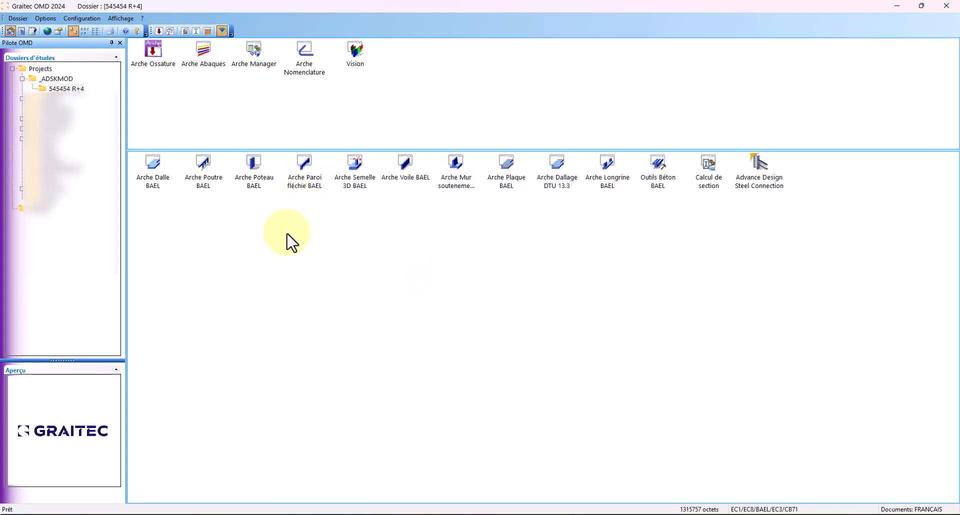
left_click(66, 89)
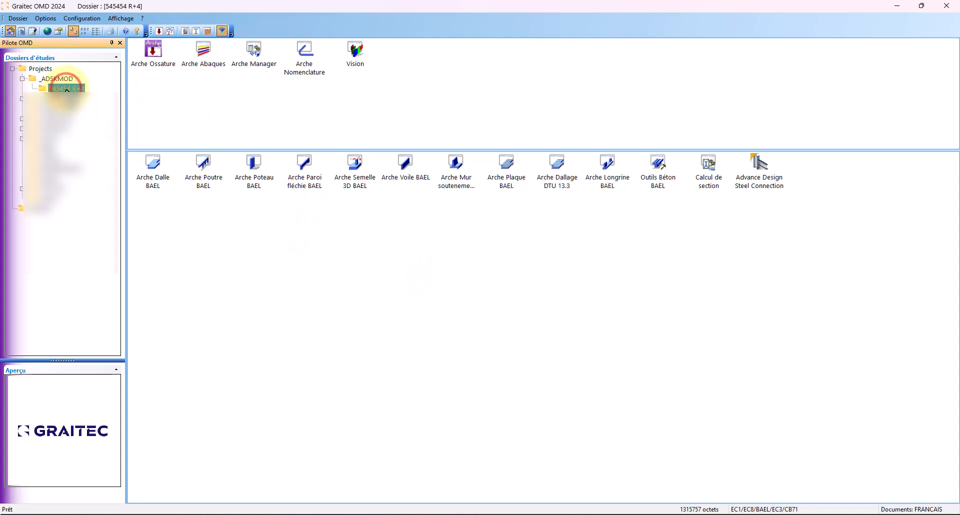
left_click(22, 32)
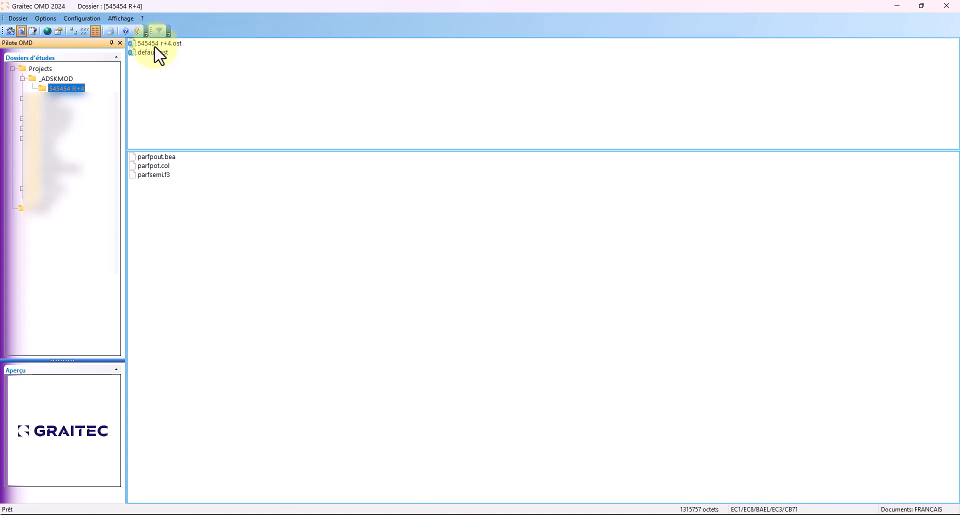
Compare the application view with the document view of the 545454 R+4 project, reselecting its folder under _ADSKMOD
left_click(10, 31)
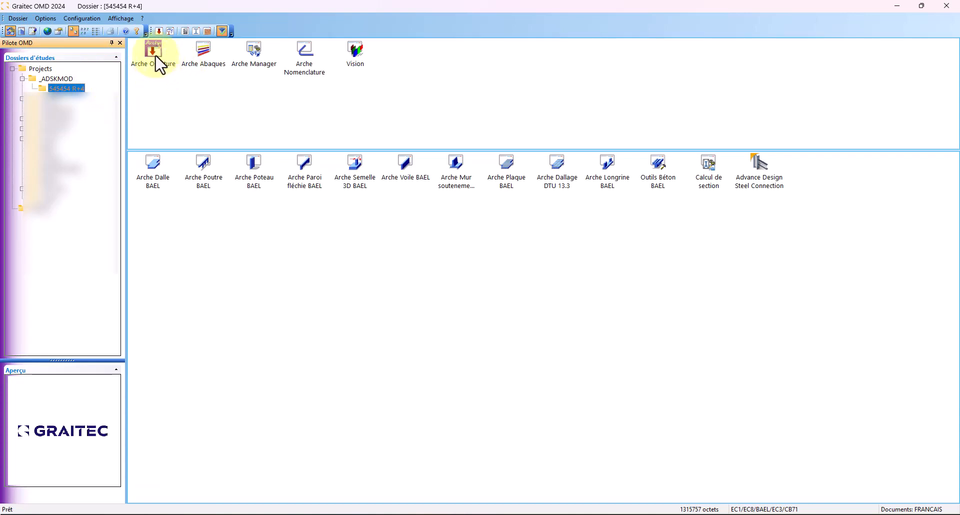
left_click(23, 31)
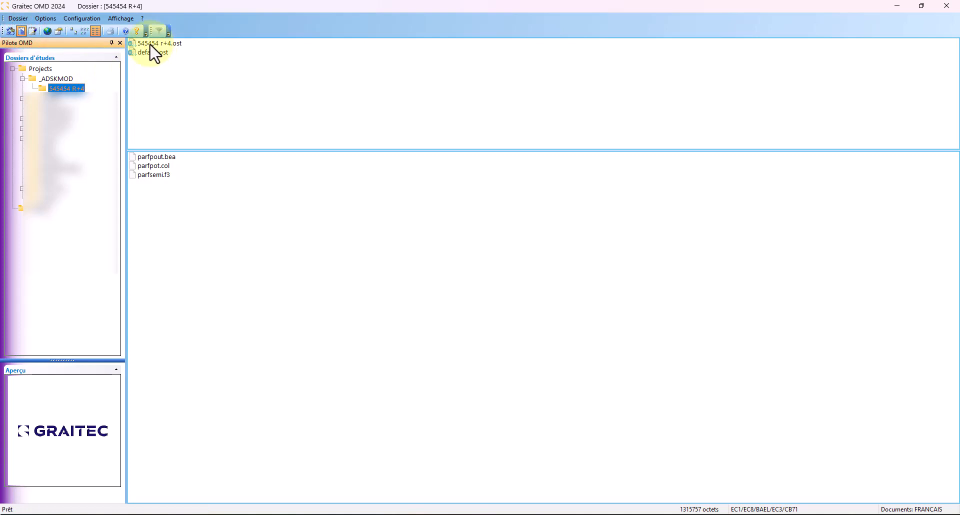
left_click(11, 31)
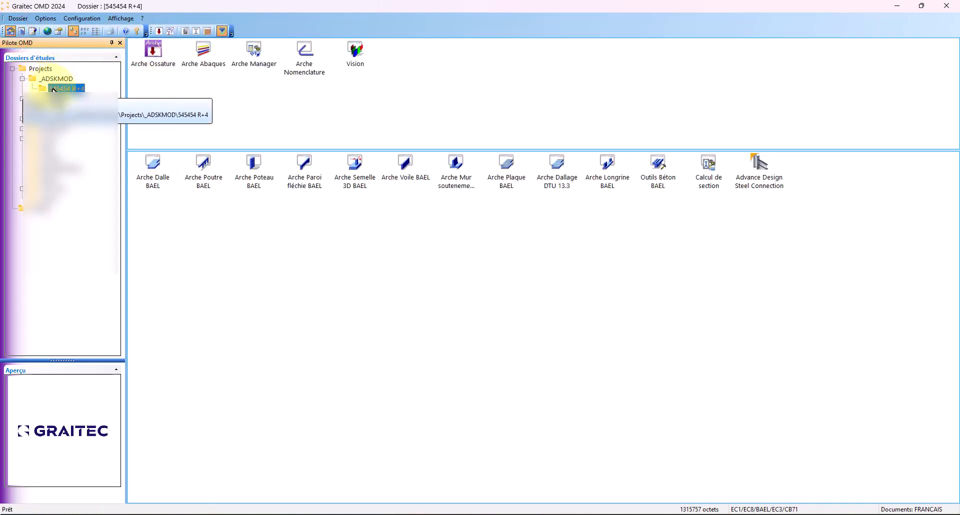
left_click(20, 31)
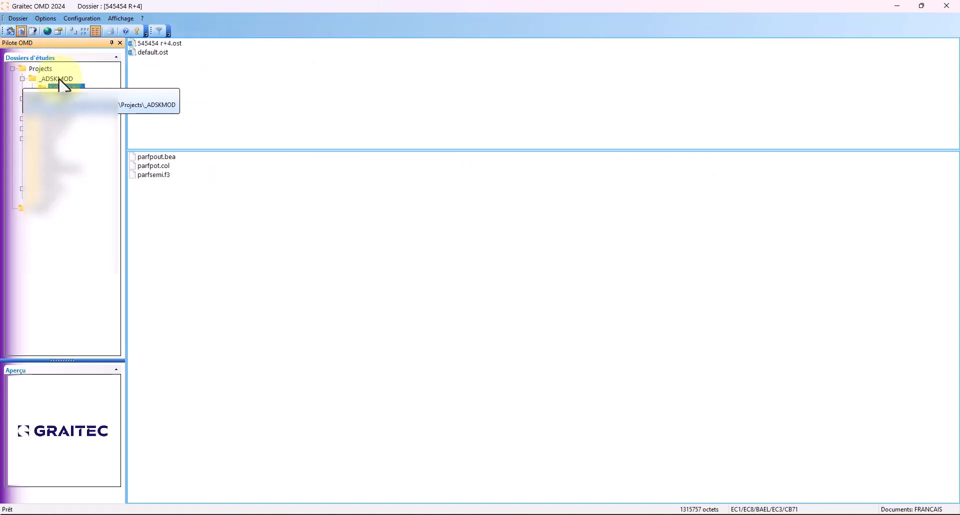
left_click(57, 78)
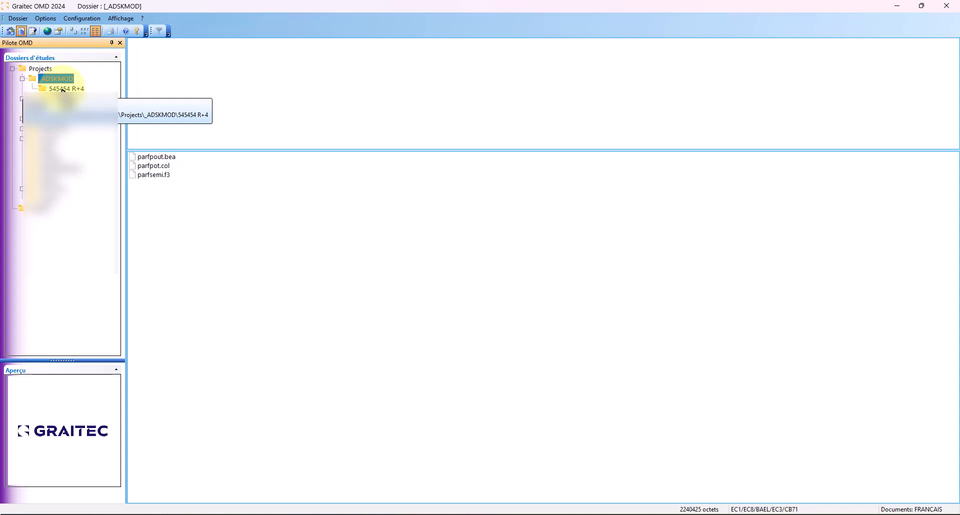
left_click(66, 89)
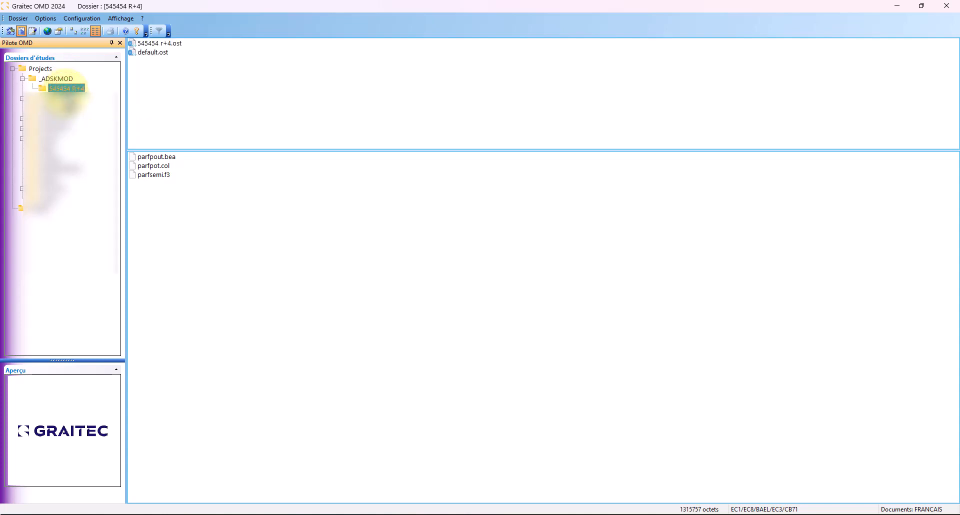
Launch Arche Ossature from the project's application list and open the recent 545454 r+4.ost model
left_click(10, 33)
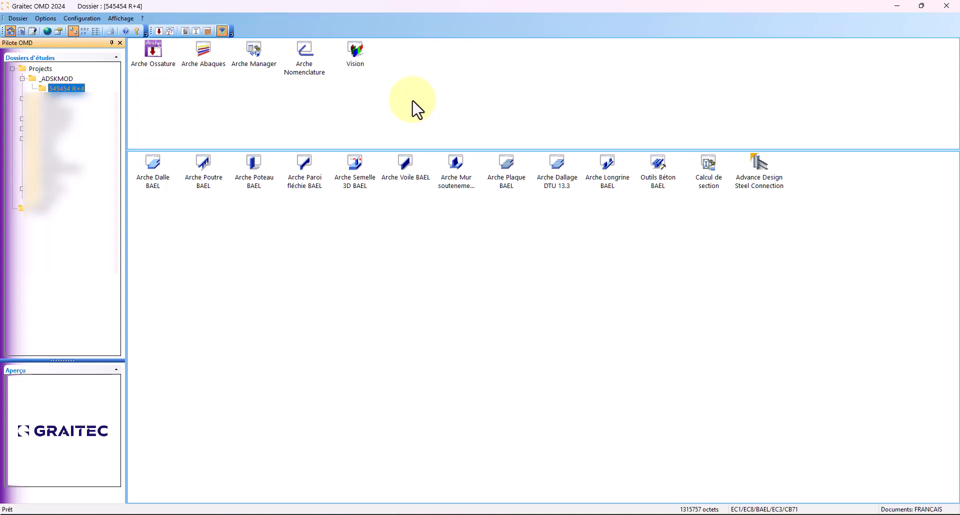
double_click(158, 50)
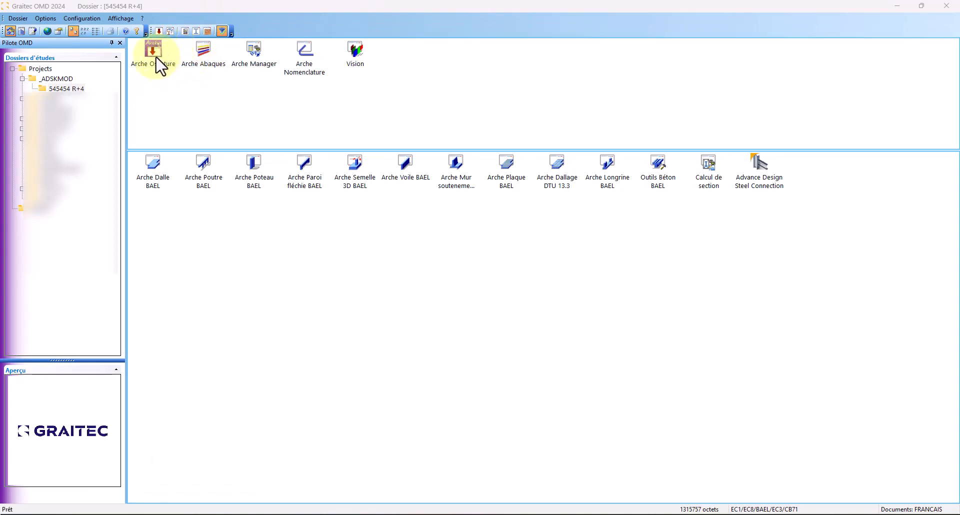
left_click(497, 514)
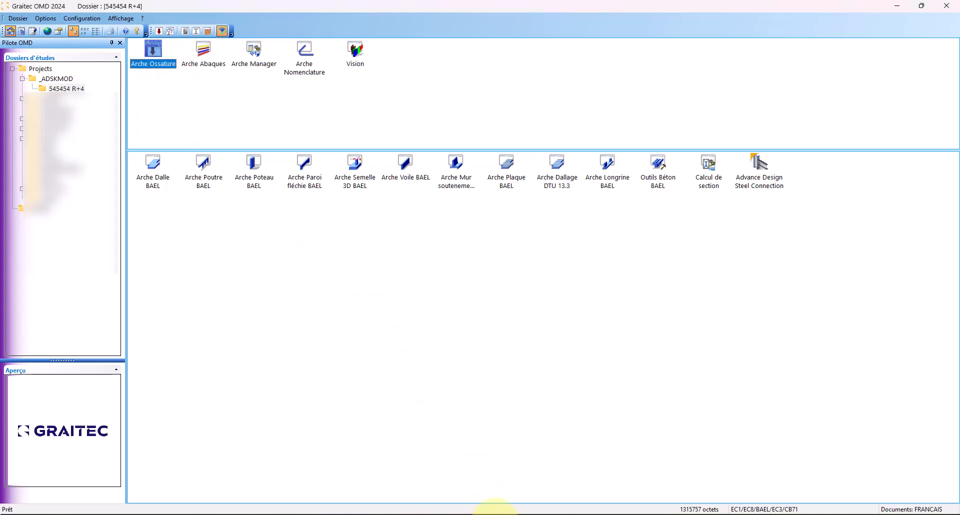
left_click(497, 514)
mouse_move(493, 514)
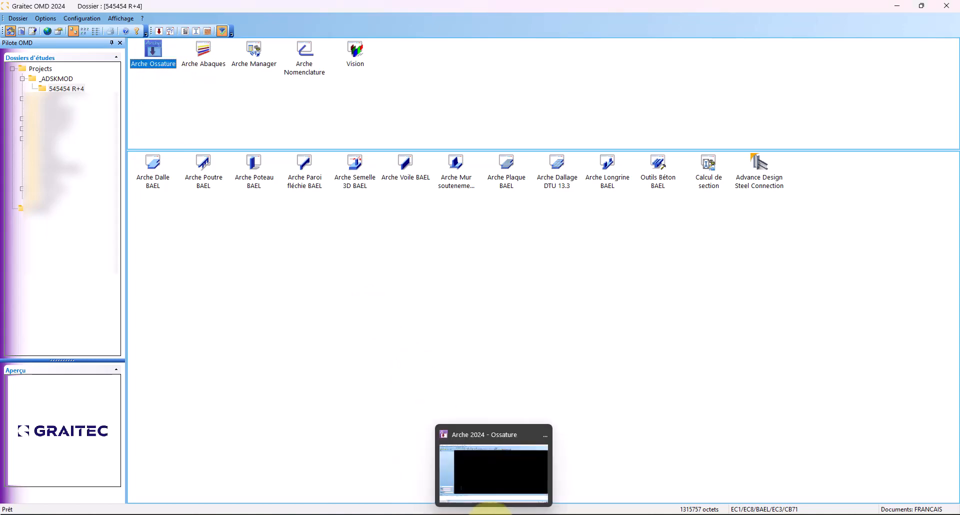
left_click(497, 484)
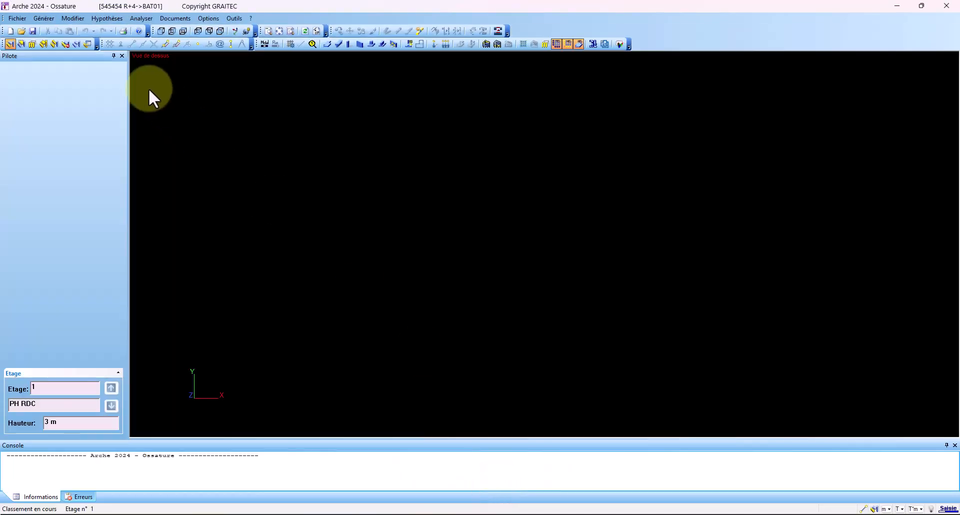
left_click(18, 18)
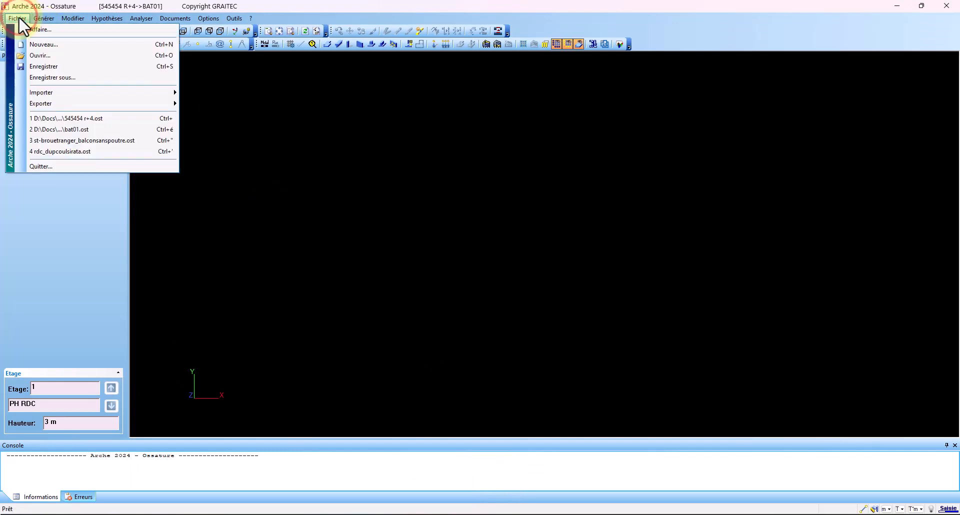
left_click(91, 121)
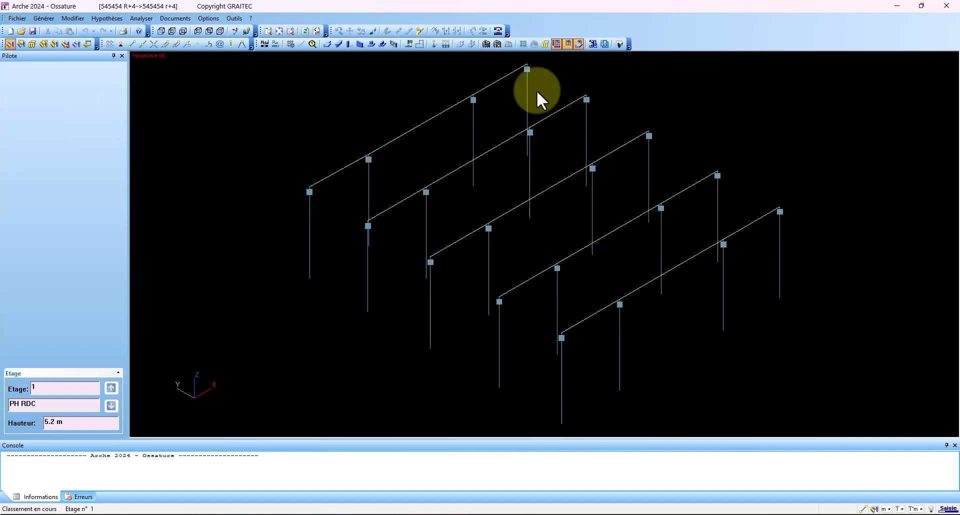
Close Arche Ossature without saving and reopen 545454 r+4.ost from the project's document list in Graitec OMD
left_click(946, 6)
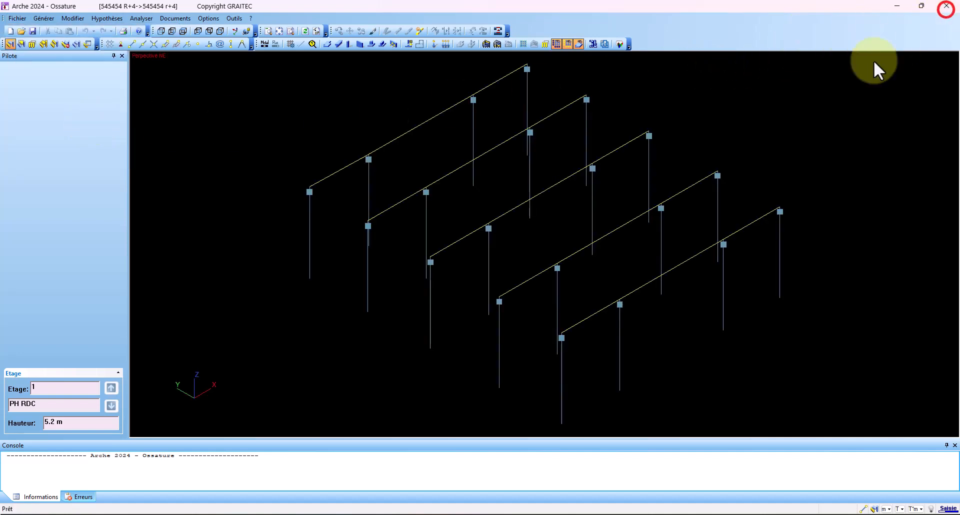
left_click(501, 283)
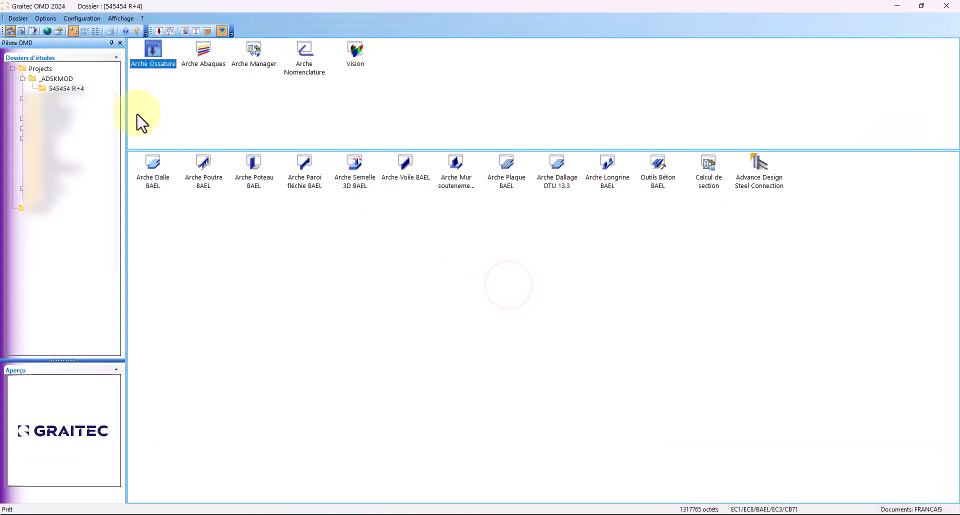
left_click(22, 31)
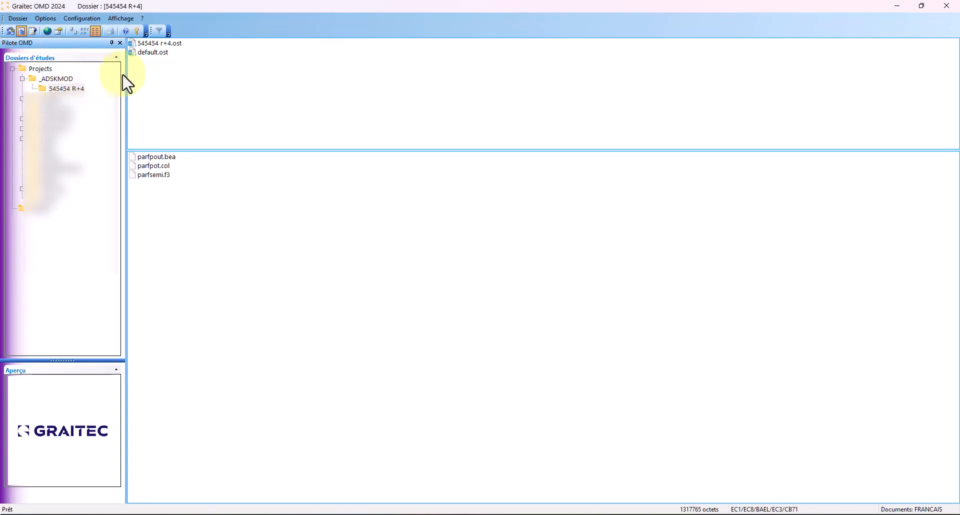
left_click(158, 44)
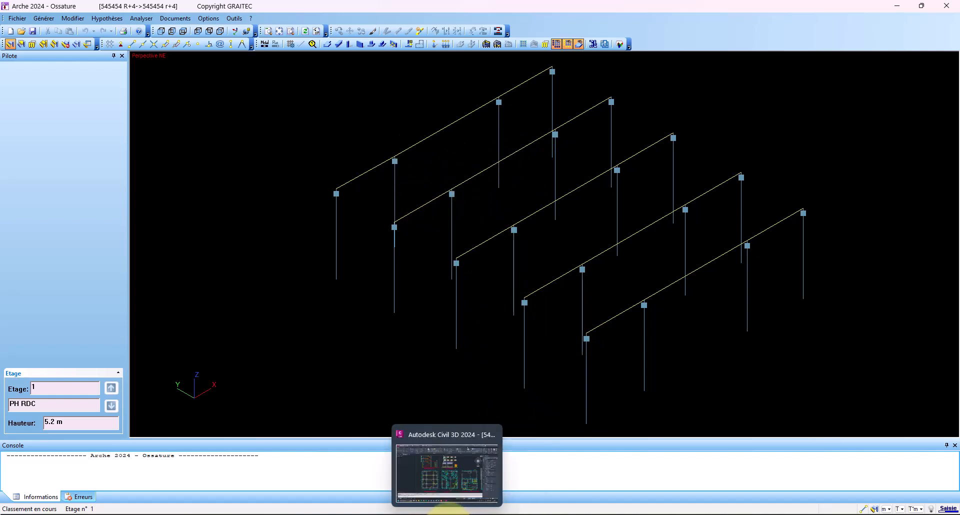
Switch to the 545454 R 4.dwg drawing in Autodesk Civil 3D and examine the columns and dimensions of the R.D.CH plan
left_click(449, 511)
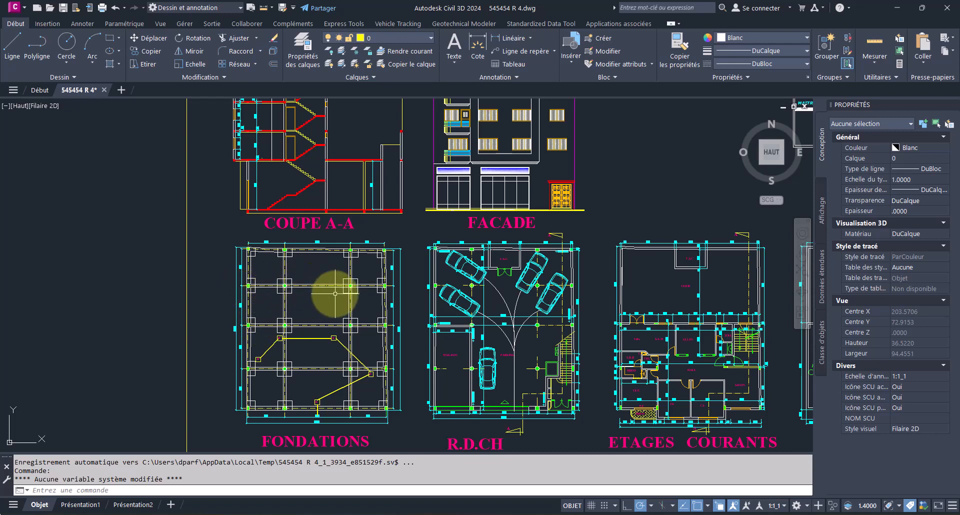
scroll(521, 325, "up", 2)
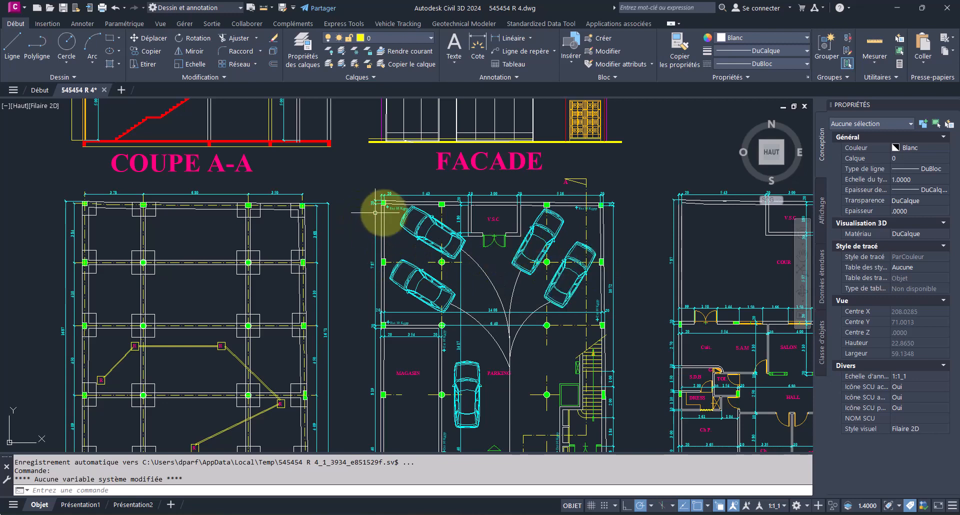
scroll(465, 221, "up", 4)
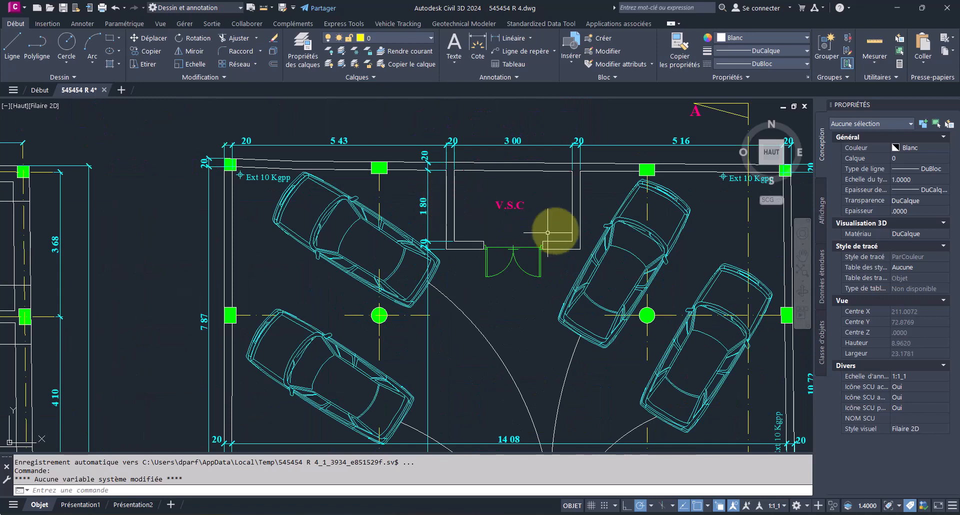
scroll(493, 232, "down", 2)
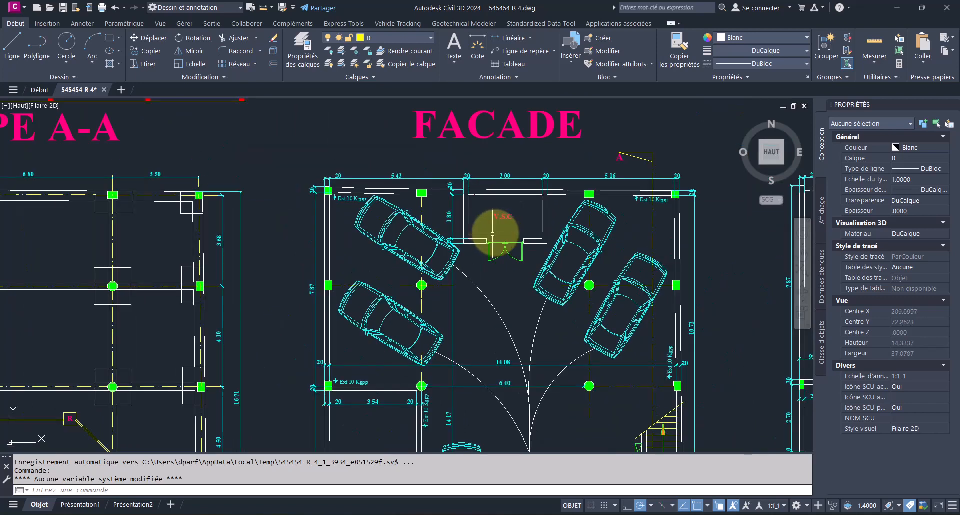
middle_click_drag(647, 250, 629, 187)
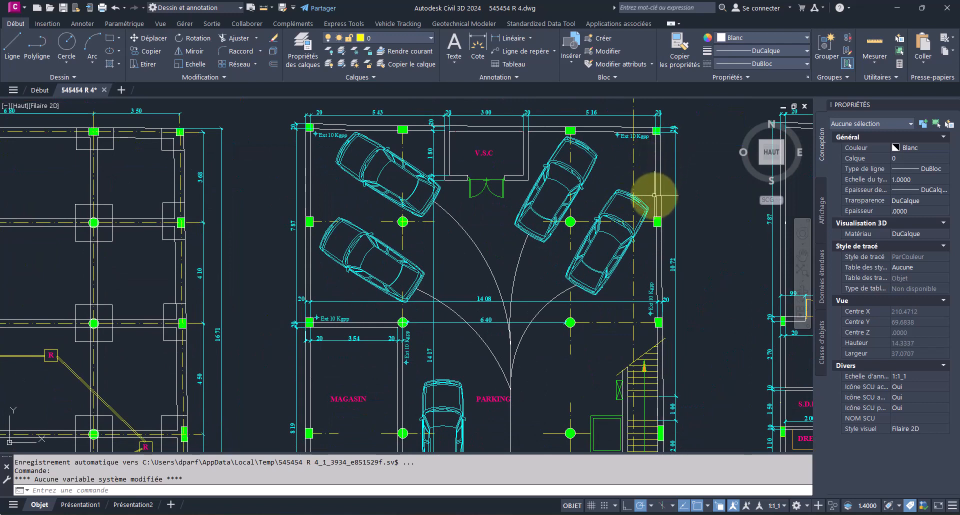
scroll(414, 285, "down", 4)
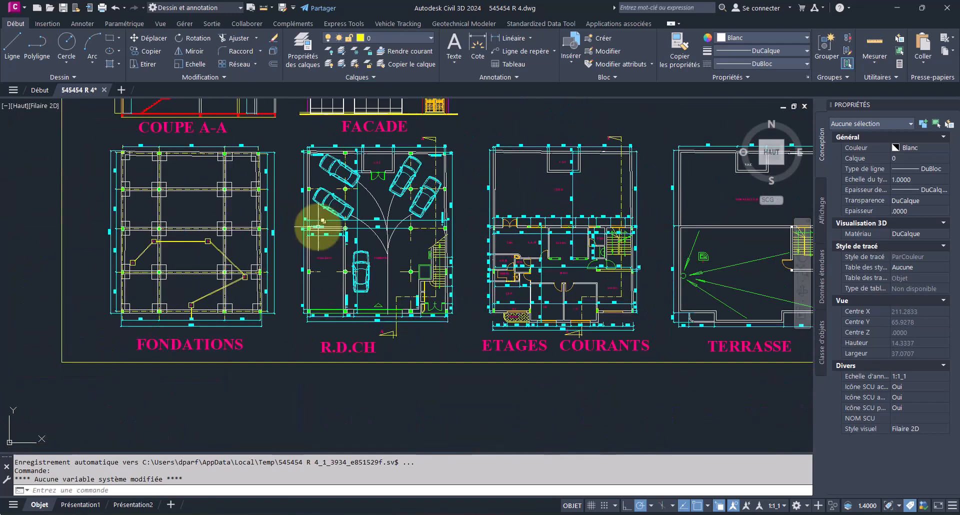
Examine the ETAGES COURANTS plan and compare it with the R.D.CH and FONDATIONS plans
scroll(641, 330, "up", 2)
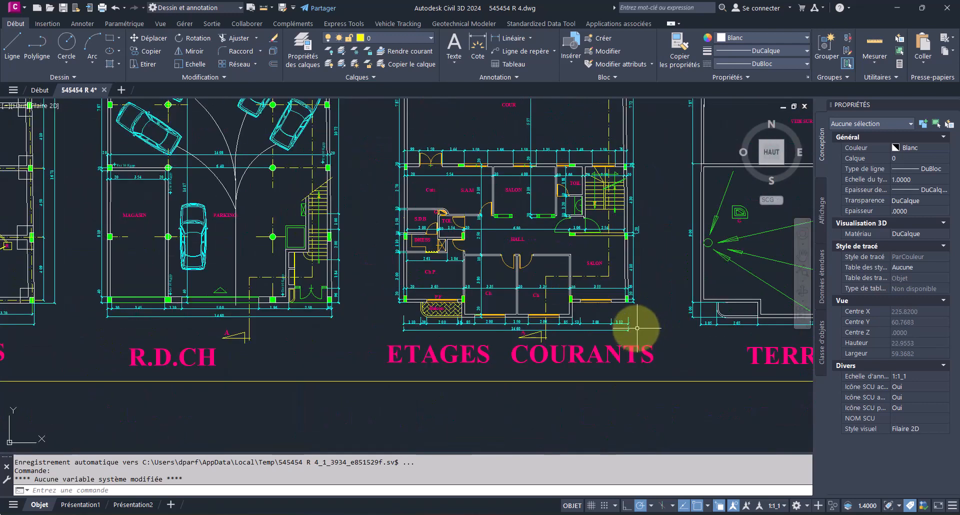
middle_click_drag(413, 293, 403, 370)
scroll(393, 248, "down", 3)
scroll(435, 282, "up", 1)
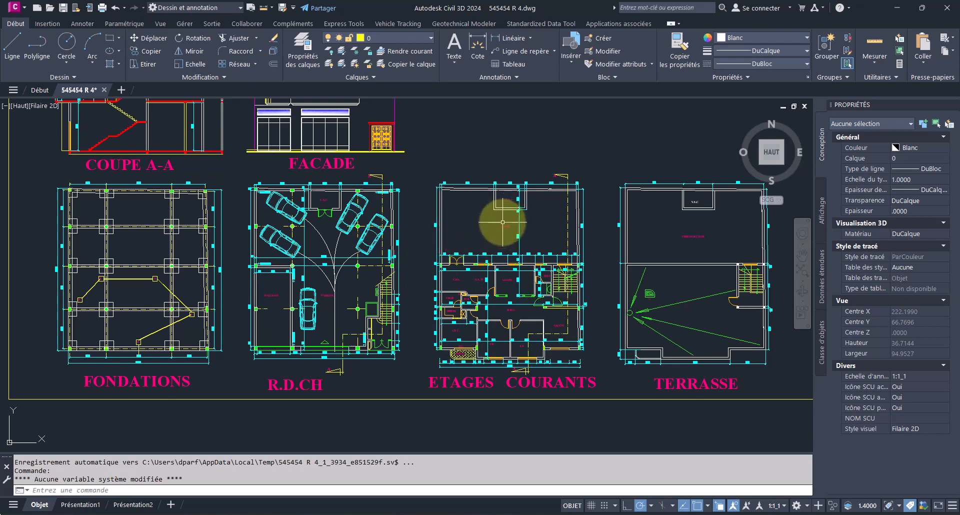
mouse_move(503, 222)
middle_mouse_down()
mouse_move(523, 334)
mouse_move(556, 286)
middle_mouse_up()
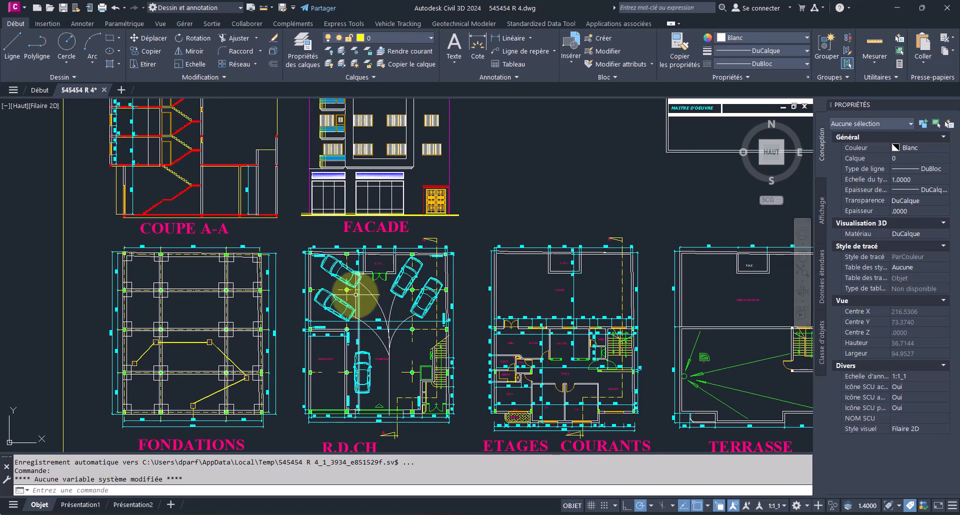
scroll(354, 294, "up", 2)
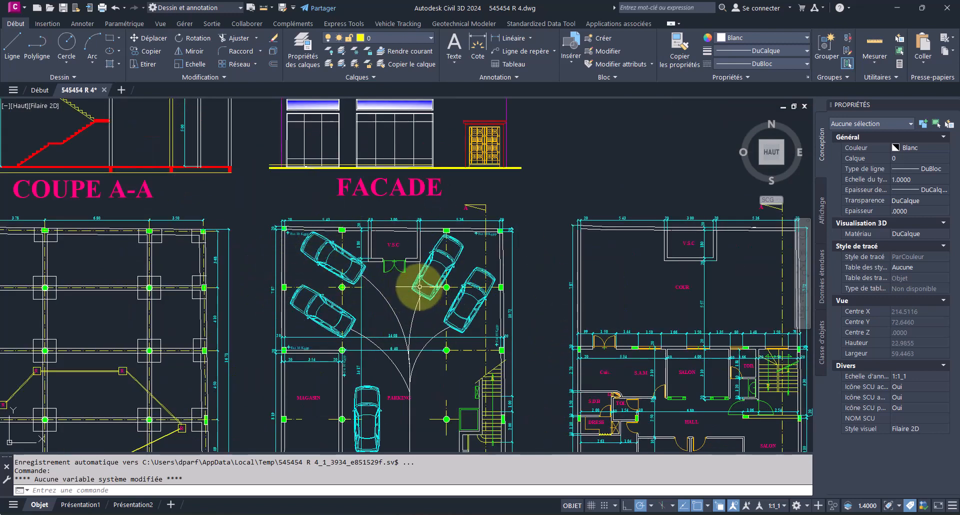
middle_click_drag(434, 283, 473, 246)
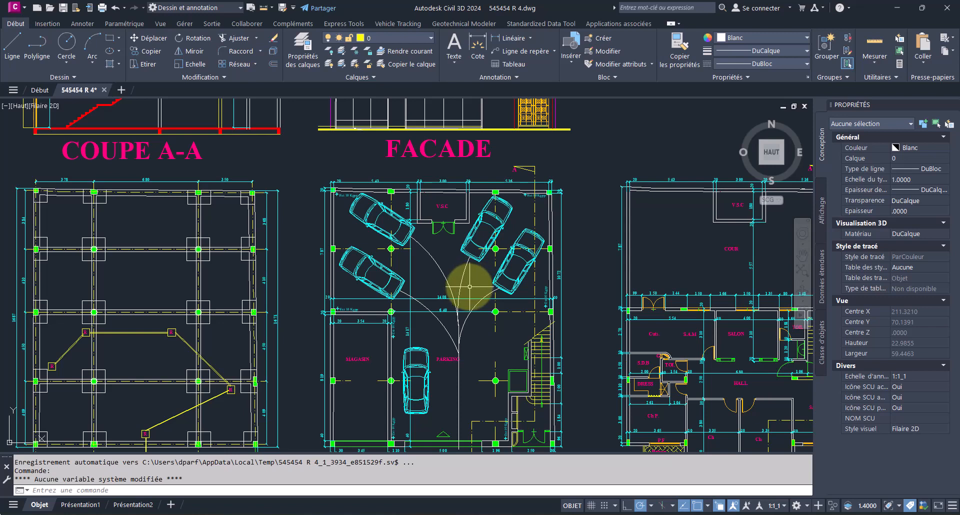
middle_click_drag(472, 278, 476, 251)
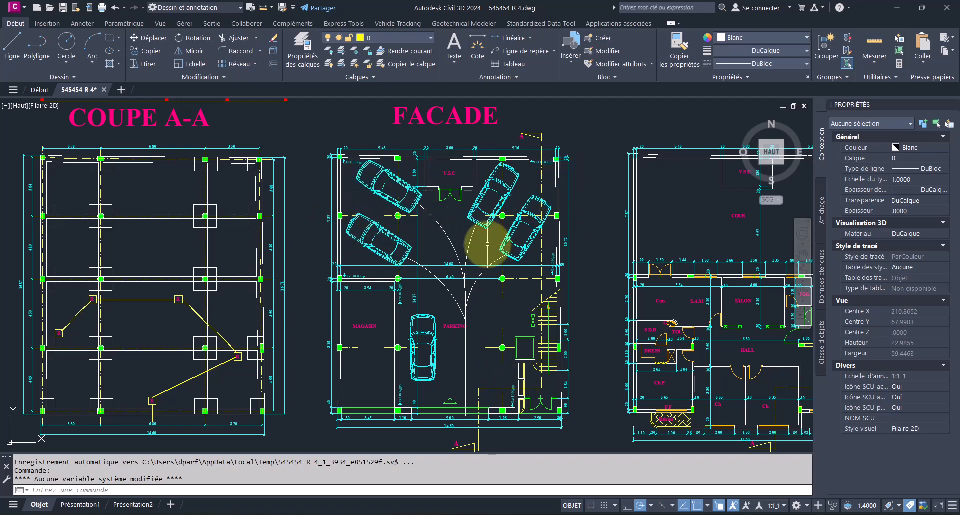
Return to Arche Ossature and show the whole PH RDC storey of the 545454 r+4 model from above
mouse_move(469, 513)
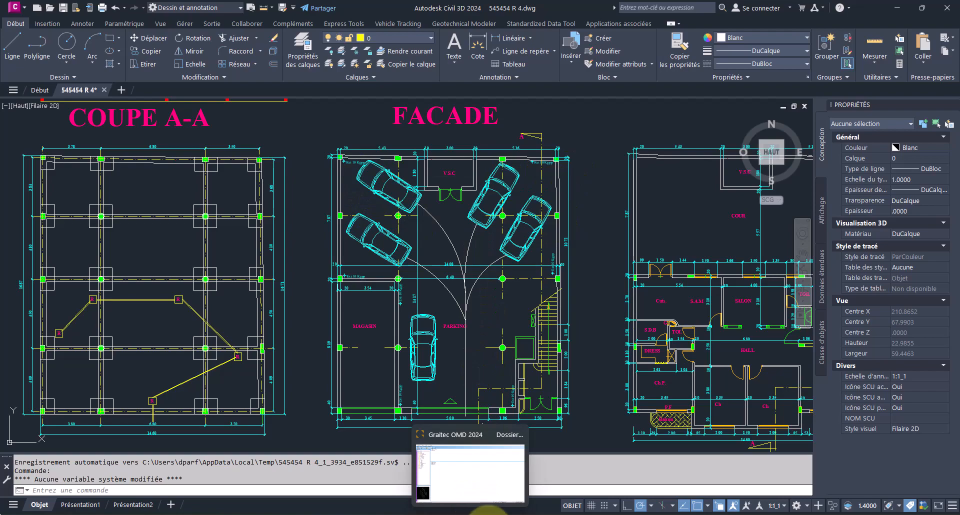
left_click(493, 512)
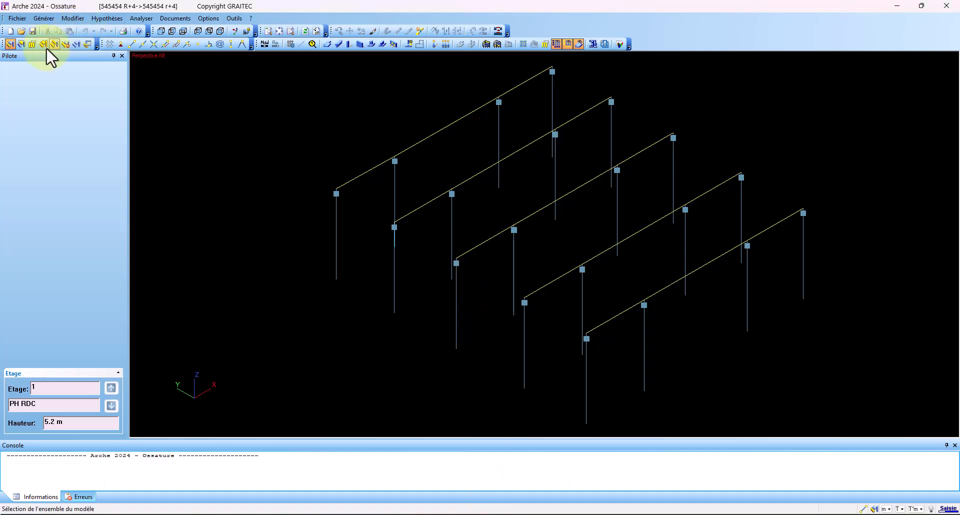
left_click(183, 31)
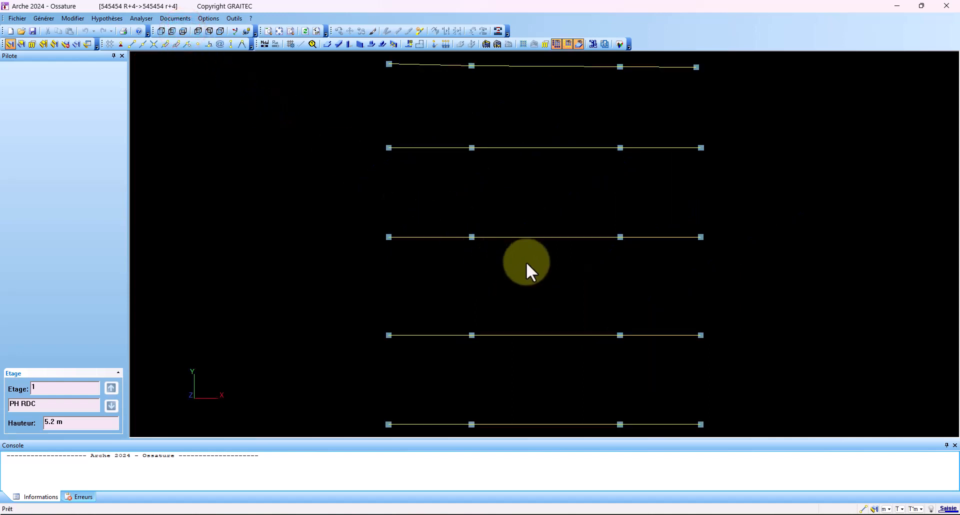
scroll(544, 254, "down", 1)
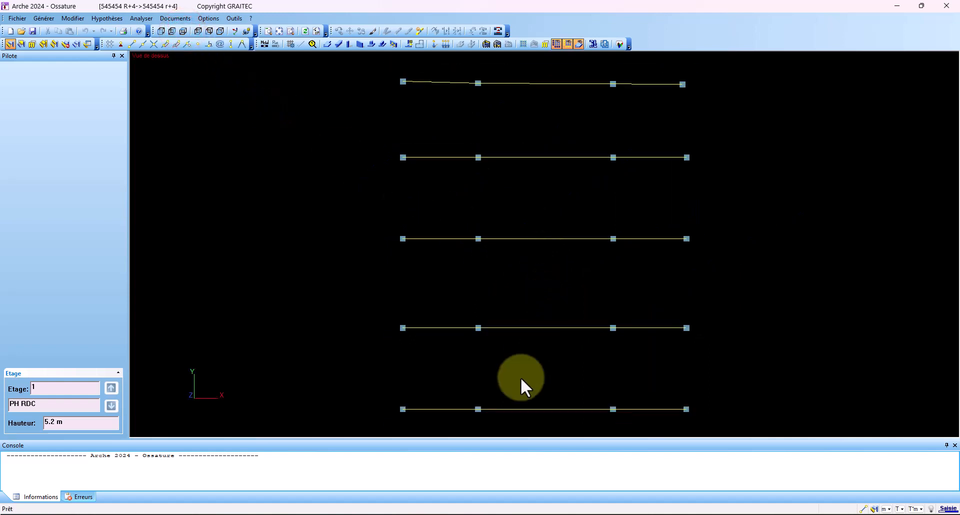
scroll(474, 351, "down", 1)
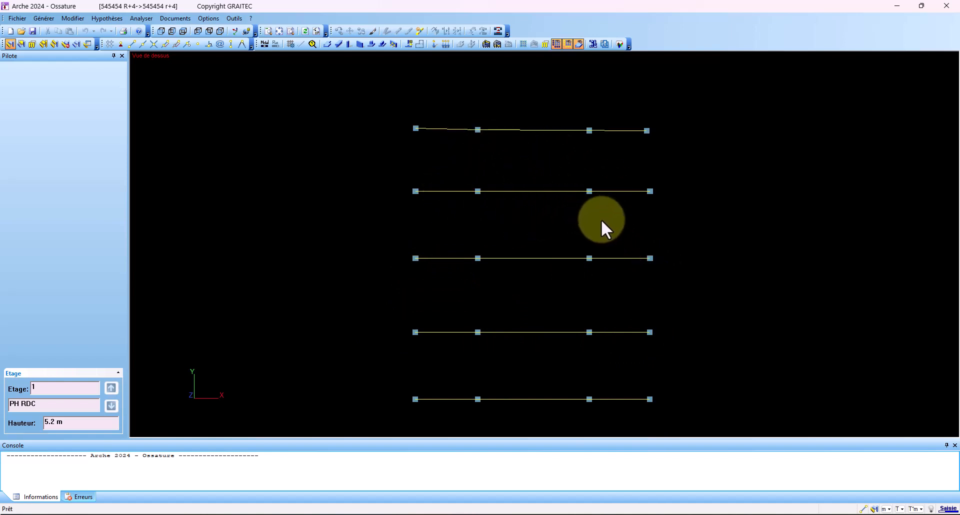
left_click(21, 44)
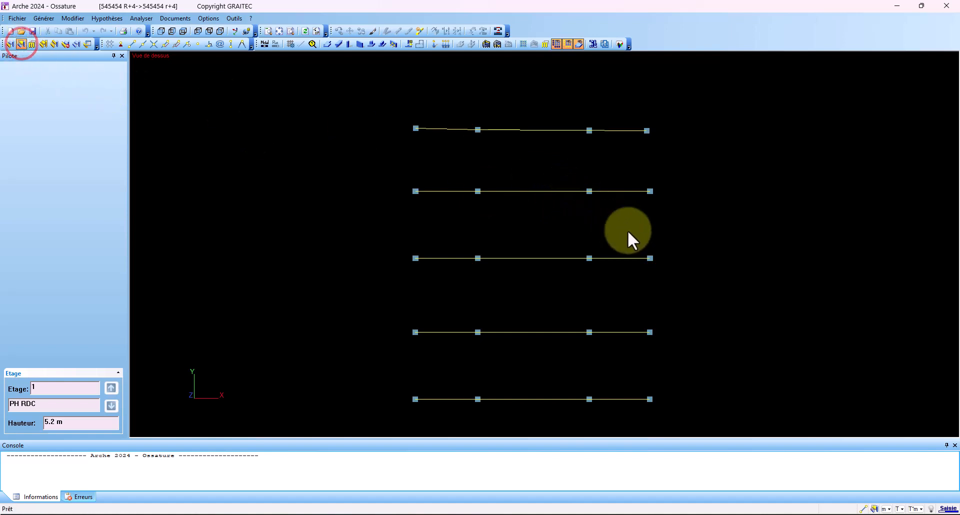
Delete the beams and the two middle columns of the second row from the rear of the PH RDC storey
left_click_drag(621, 226, 454, 158)
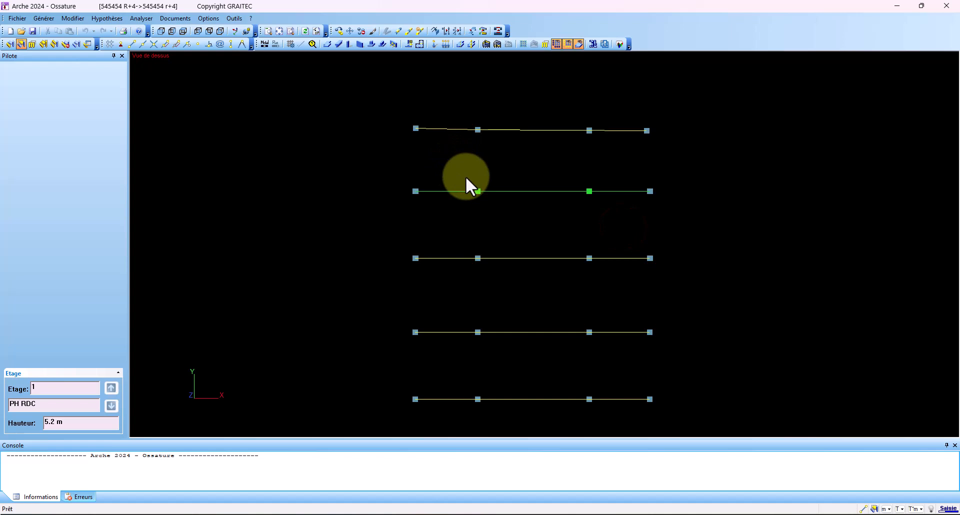
left_click(361, 32)
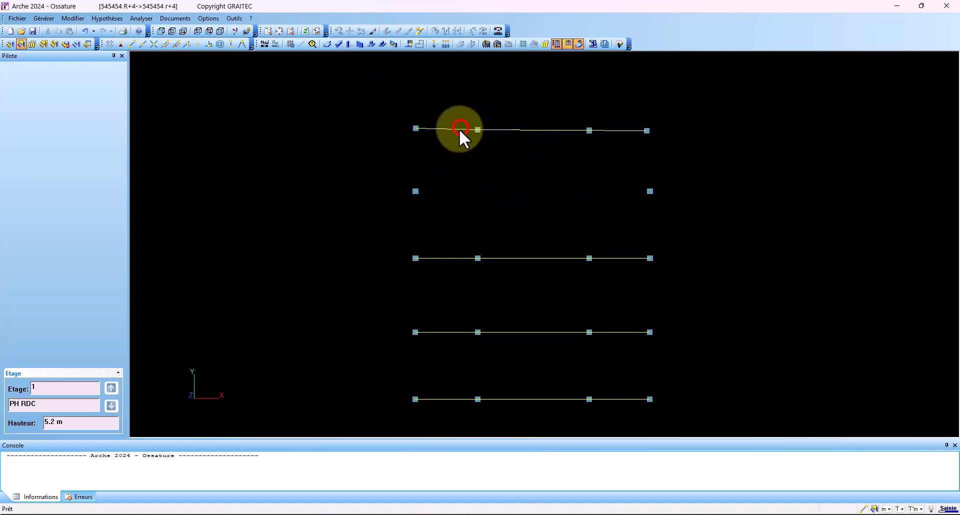
left_click(10, 44)
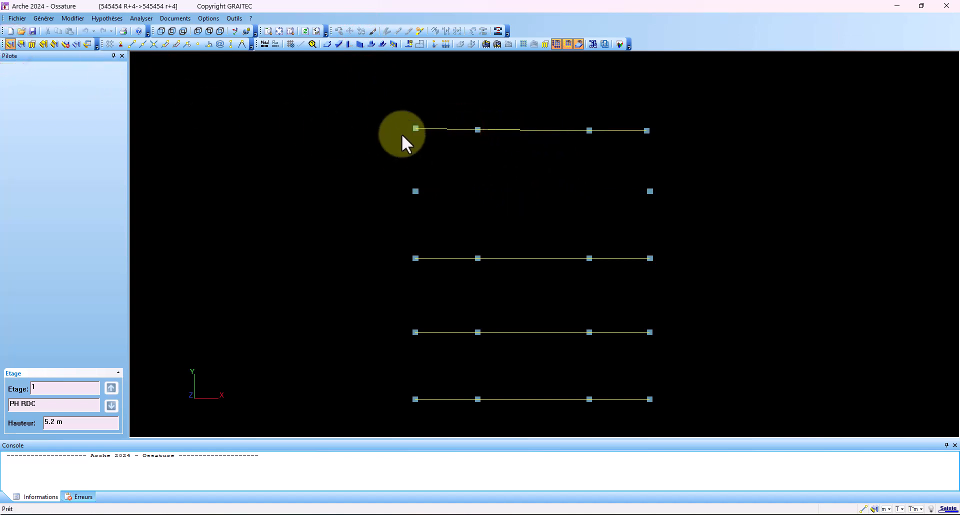
left_click(20, 44)
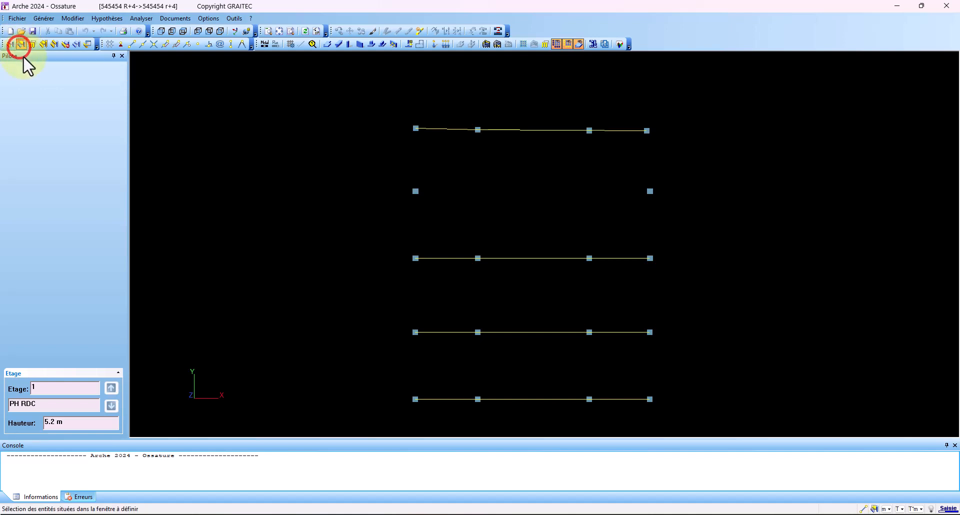
left_click(448, 127)
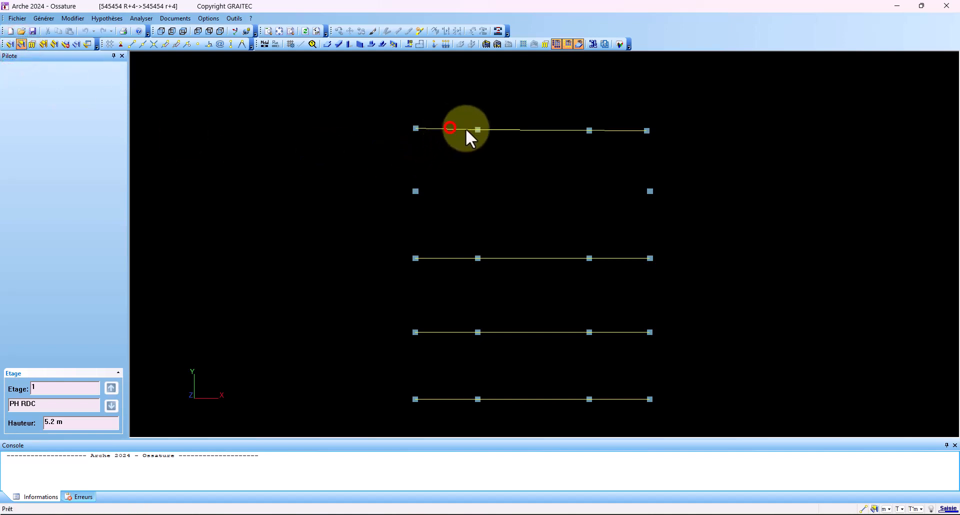
left_click(529, 126)
left_click(608, 126)
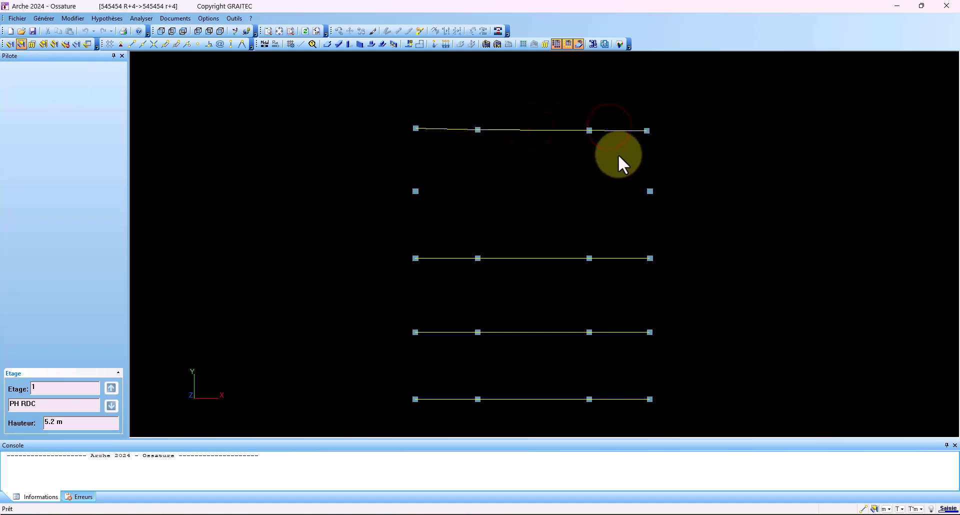
left_click_drag(619, 154, 465, 113)
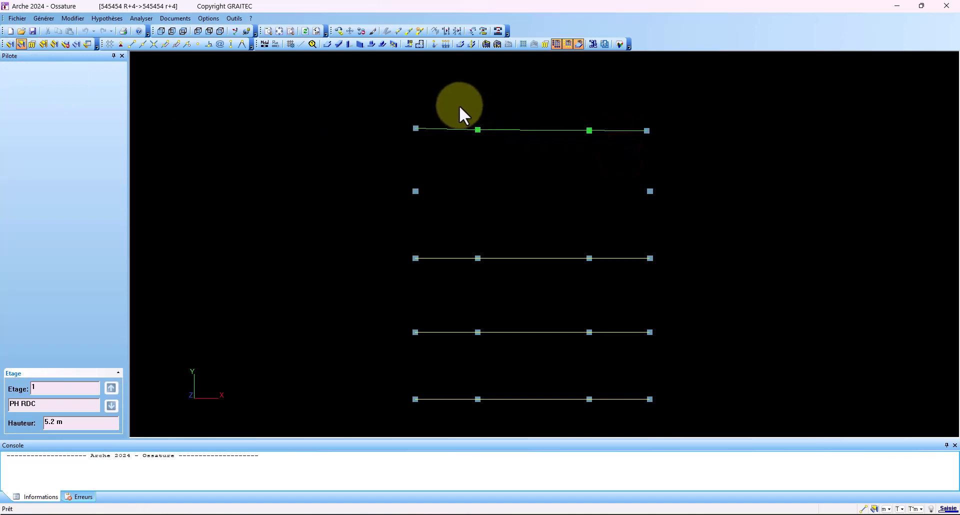
left_click(76, 45)
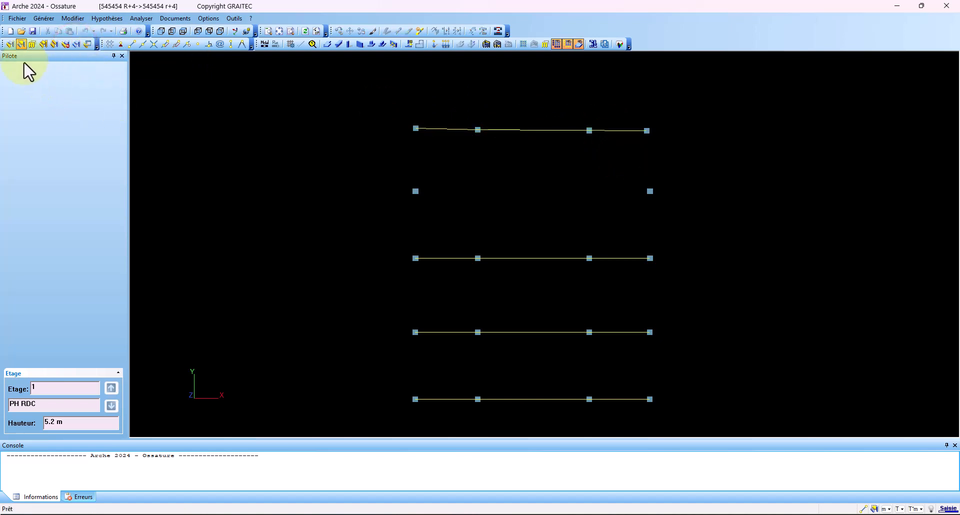
Delete the beams of the rearmost row while keeping its four columns, and check the storey in 3D and from above
left_click(8, 44)
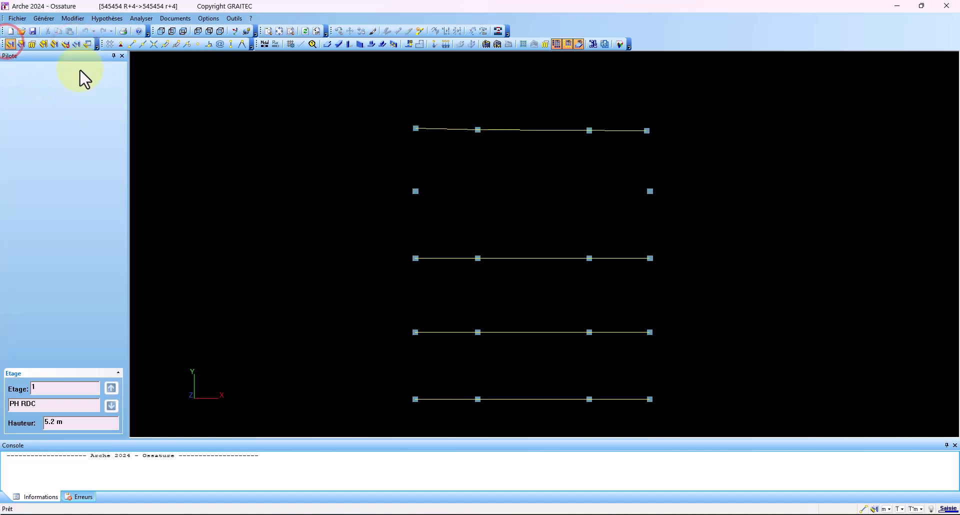
left_click(453, 128)
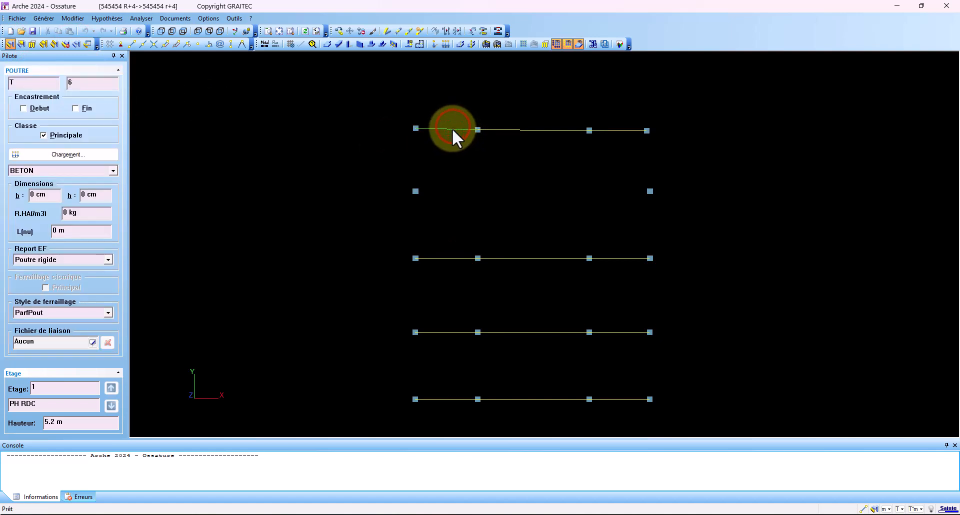
left_click(361, 30)
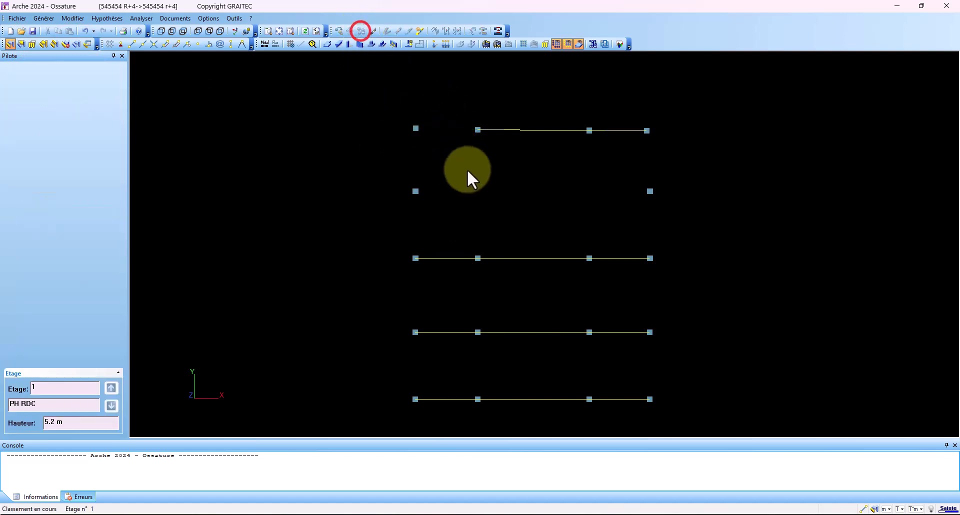
left_click(512, 128)
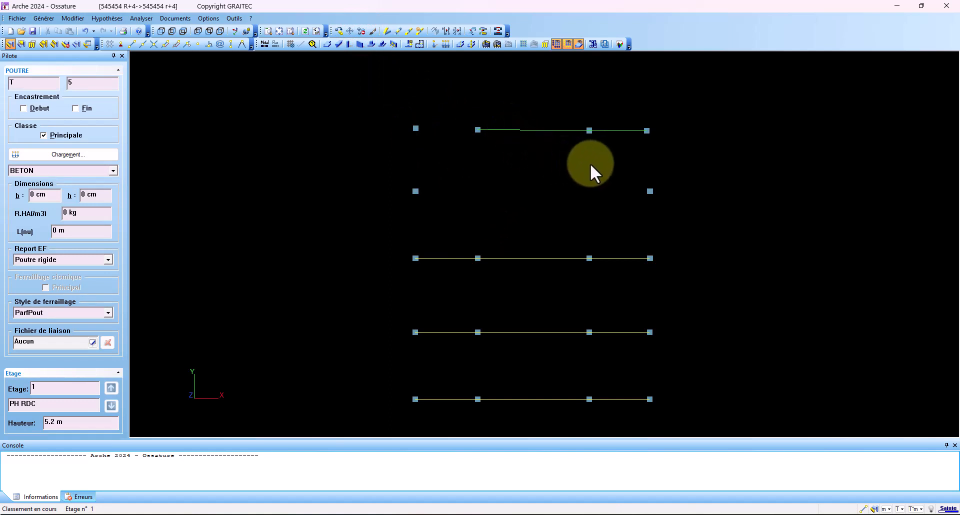
left_click(613, 128)
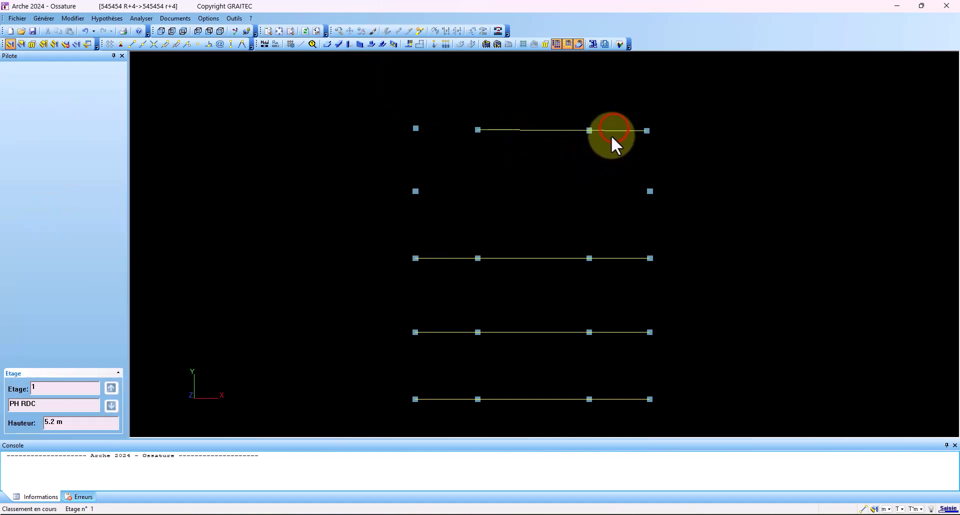
left_click(556, 130)
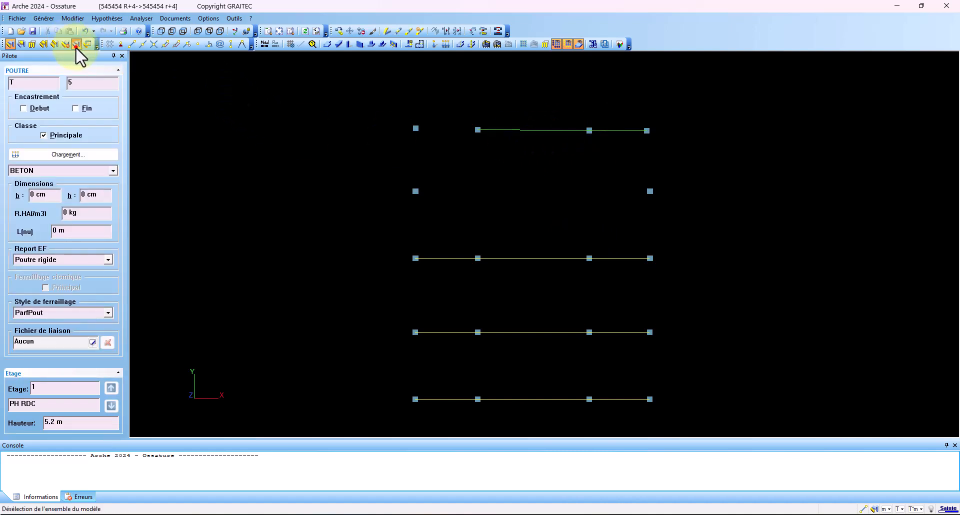
left_click(76, 44)
left_click(535, 131)
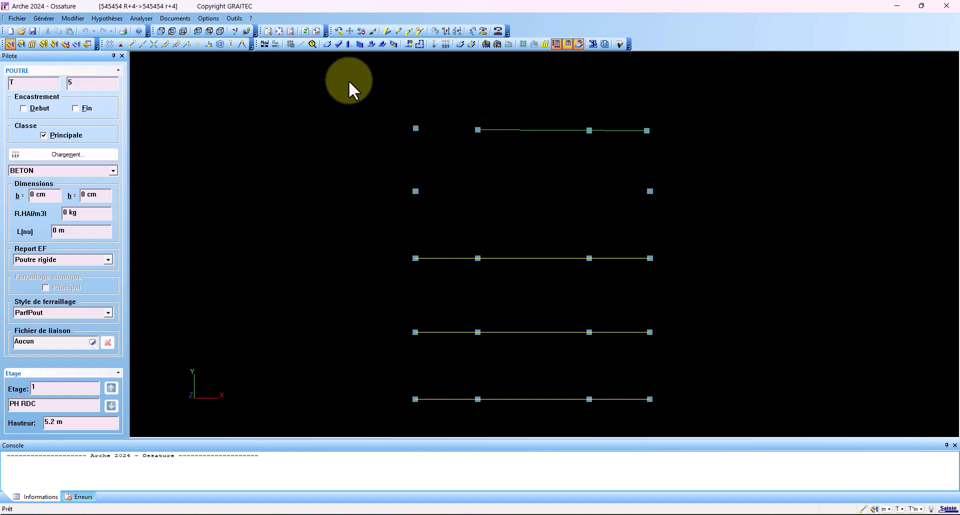
key("Delete")
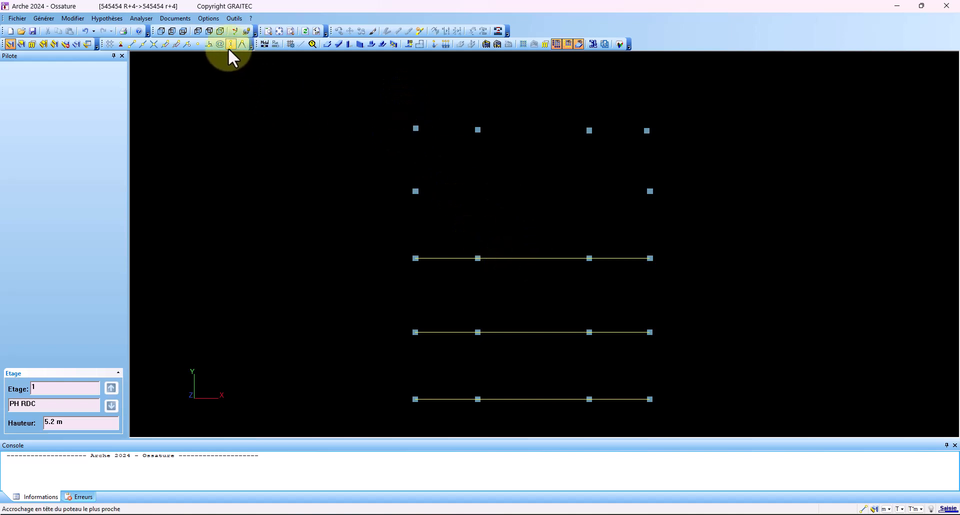
left_click(198, 31)
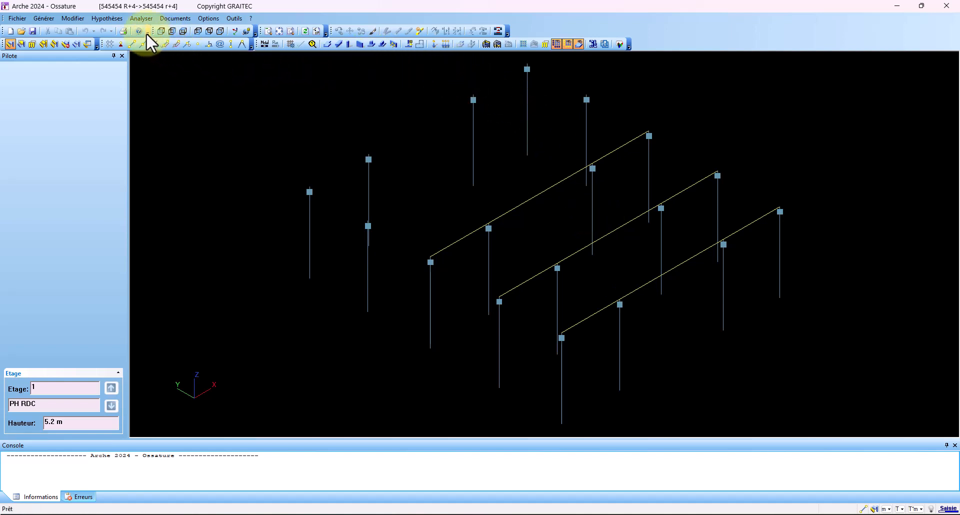
left_click(183, 31)
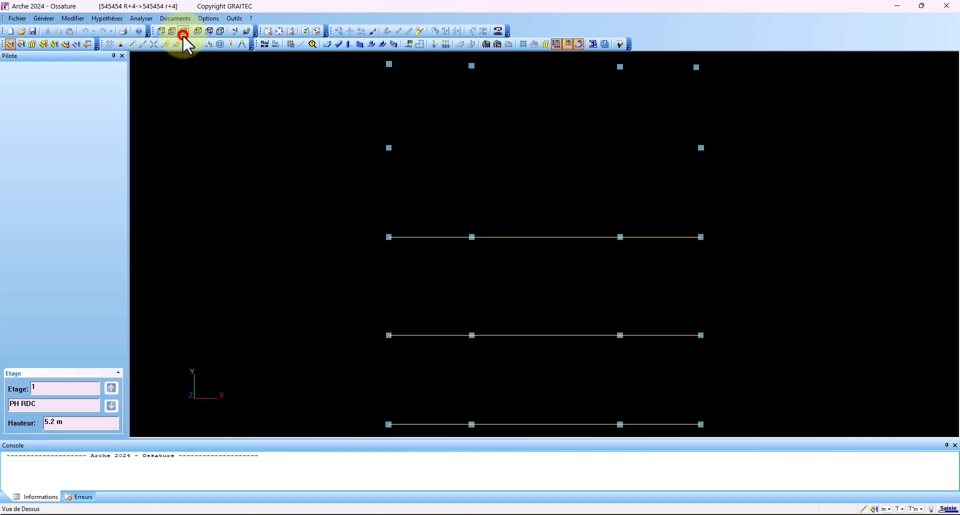
Switch to the 545454 R 4.dwg drawing in Autodesk Civil 3D and examine the ETAGES COURANTS plan's front columns, balcony and overhang
left_click(449, 513)
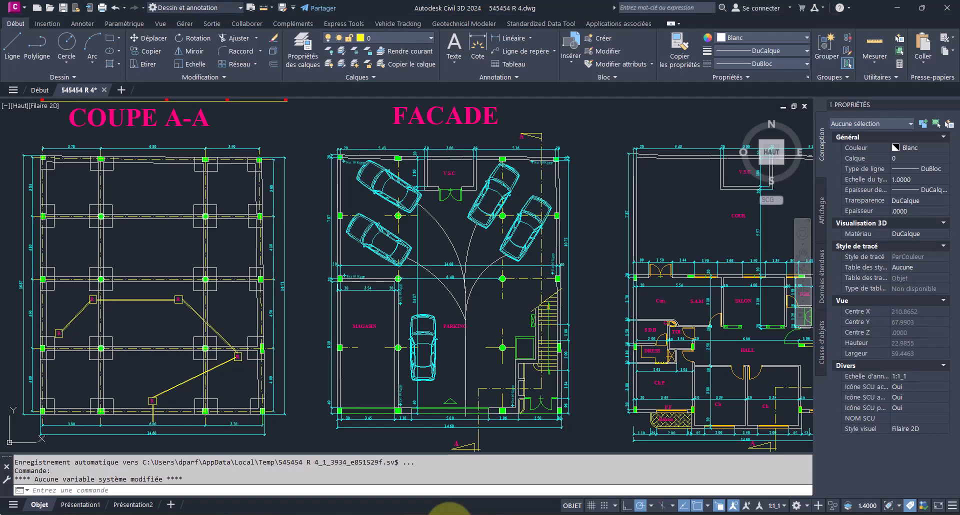
middle_click_drag(556, 382, 317, 365)
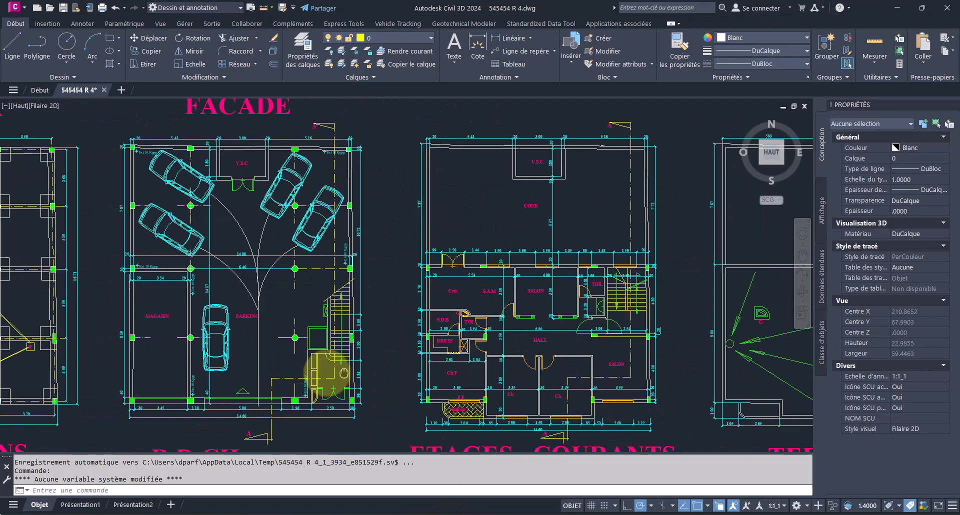
scroll(253, 375, "down", 1)
scroll(435, 423, "up", 4)
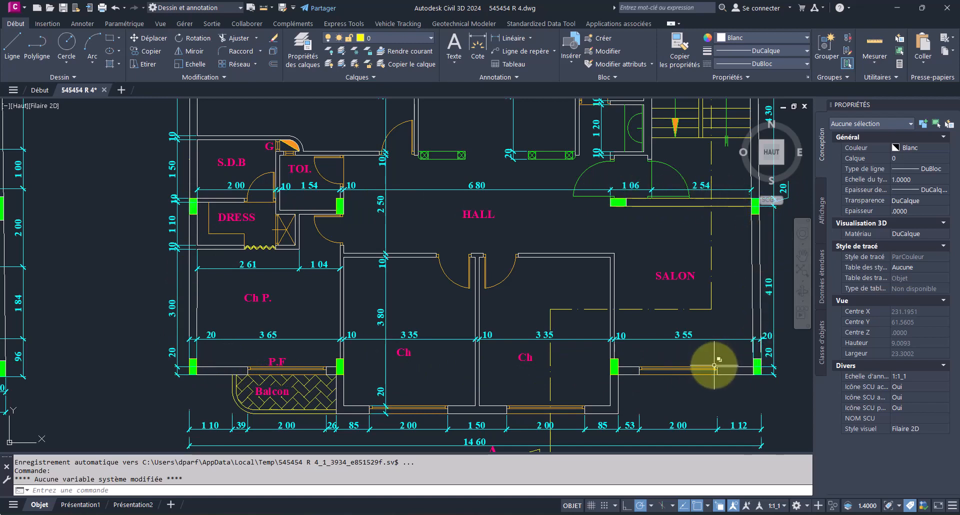
middle_click_drag(714, 365, 709, 286)
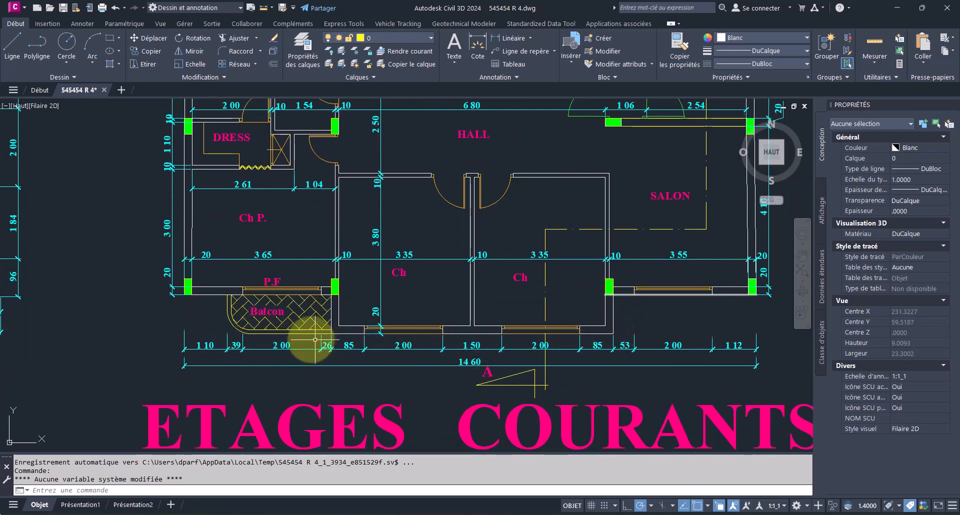
mouse_move(247, 304)
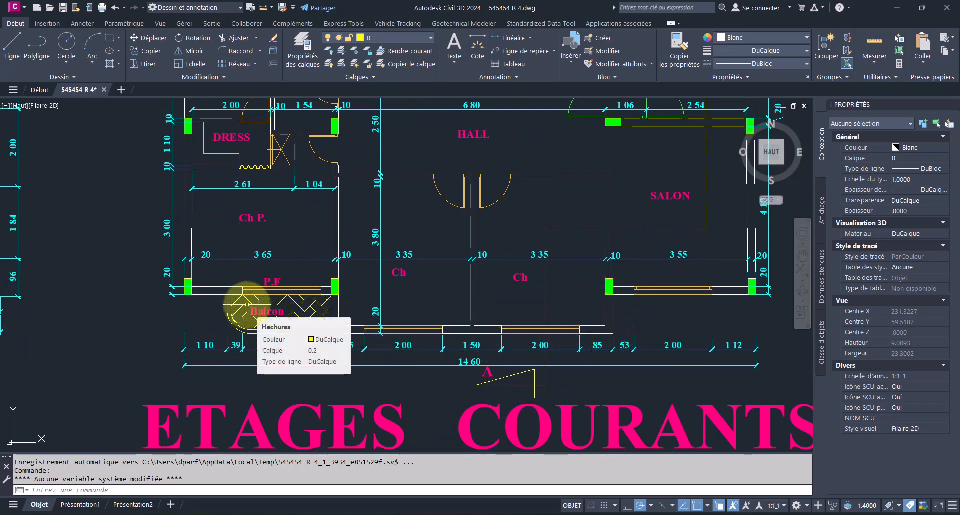
left_click(452, 348)
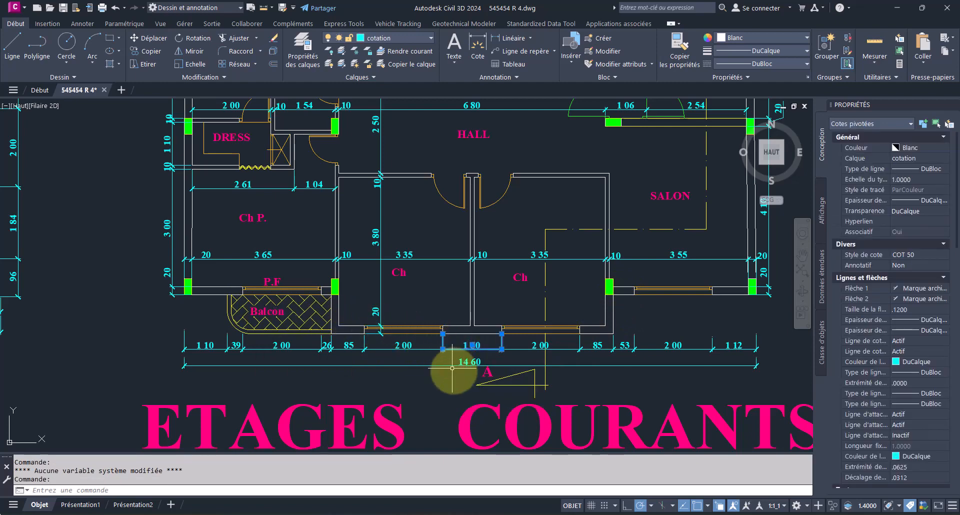
scroll(455, 372, "down", 2)
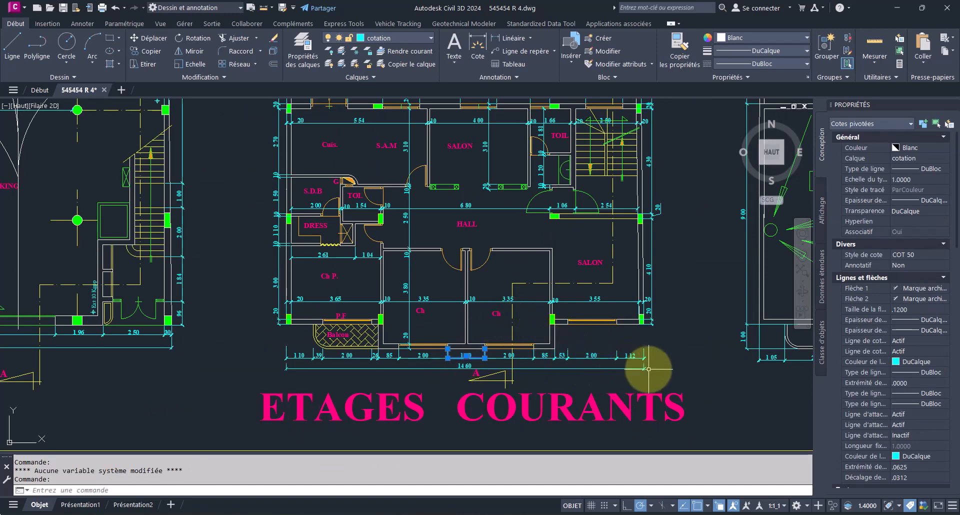
scroll(648, 369, "down", 4)
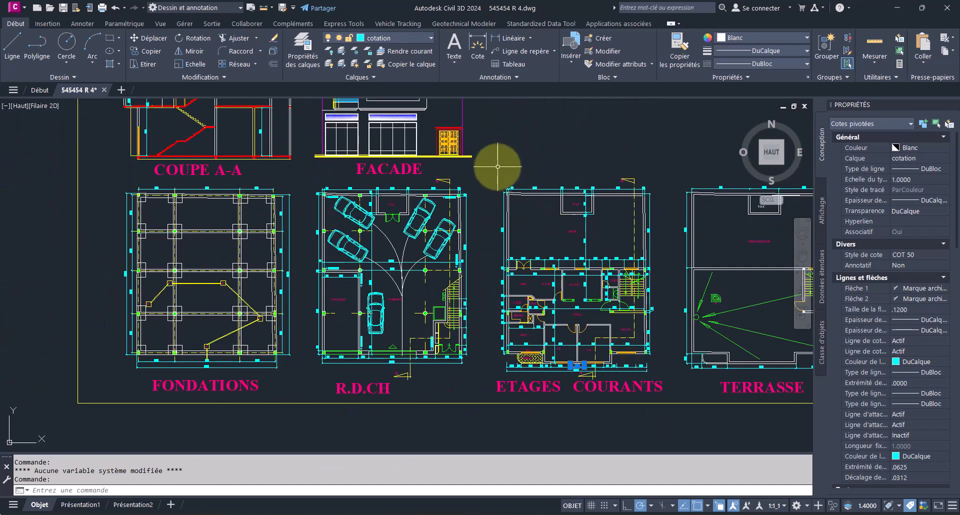
Copy the whole ETAGES COURANTS plan, without its title, to the clipboard
left_click(497, 166)
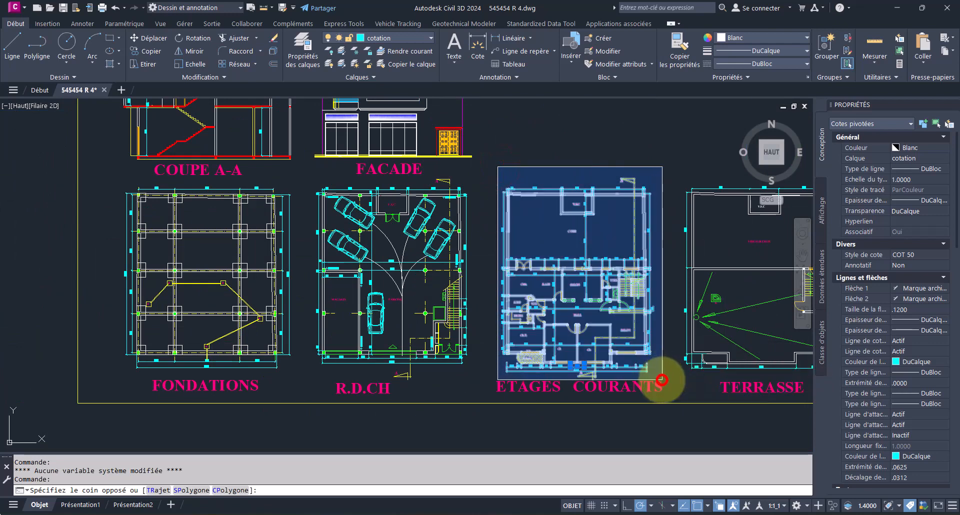
left_click(667, 373)
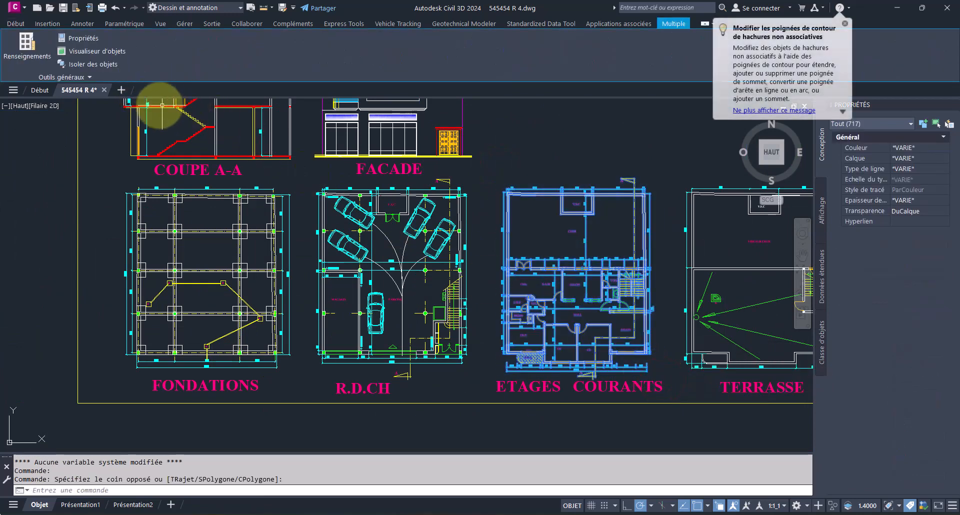
left_click(15, 24)
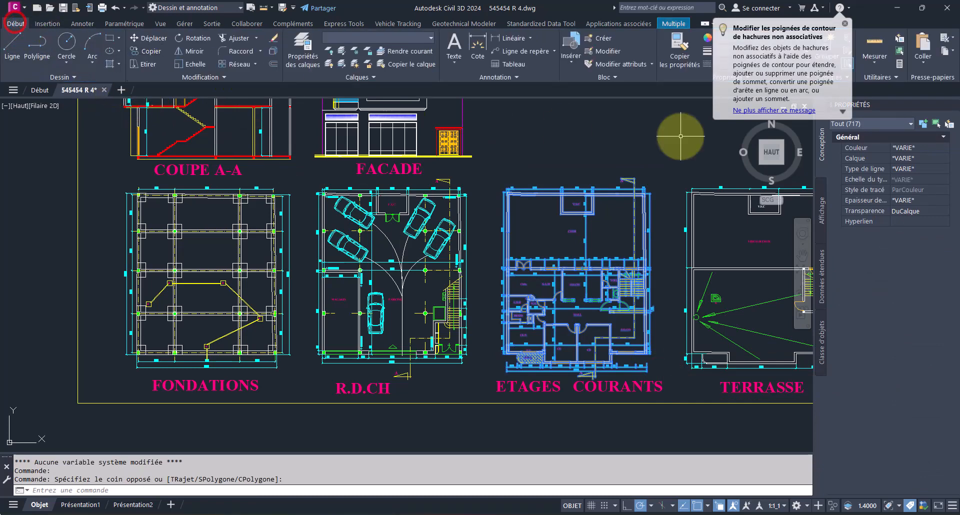
left_click(844, 23)
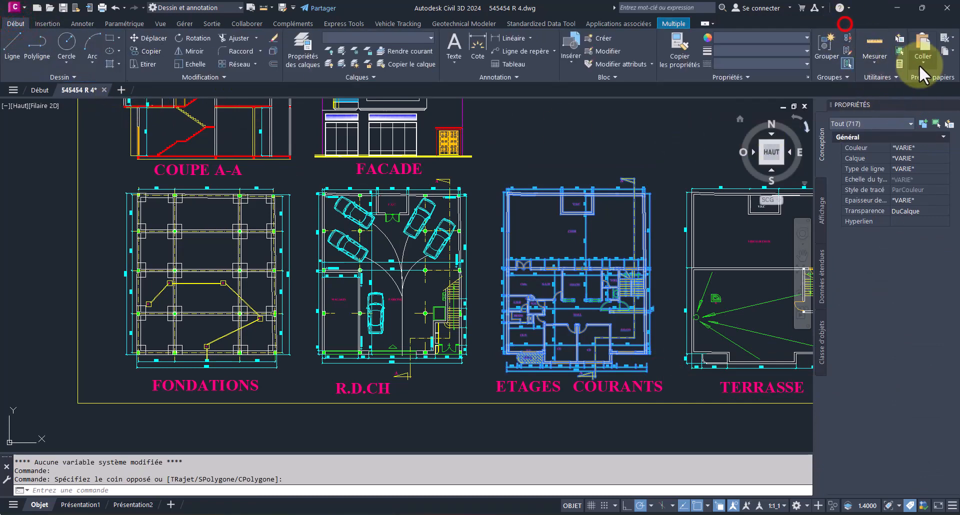
left_click(946, 51)
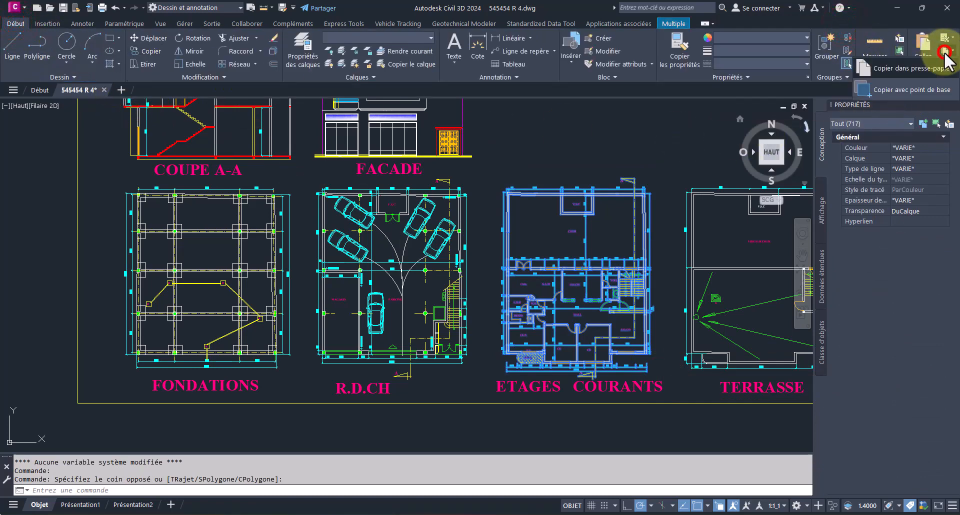
left_click(918, 70)
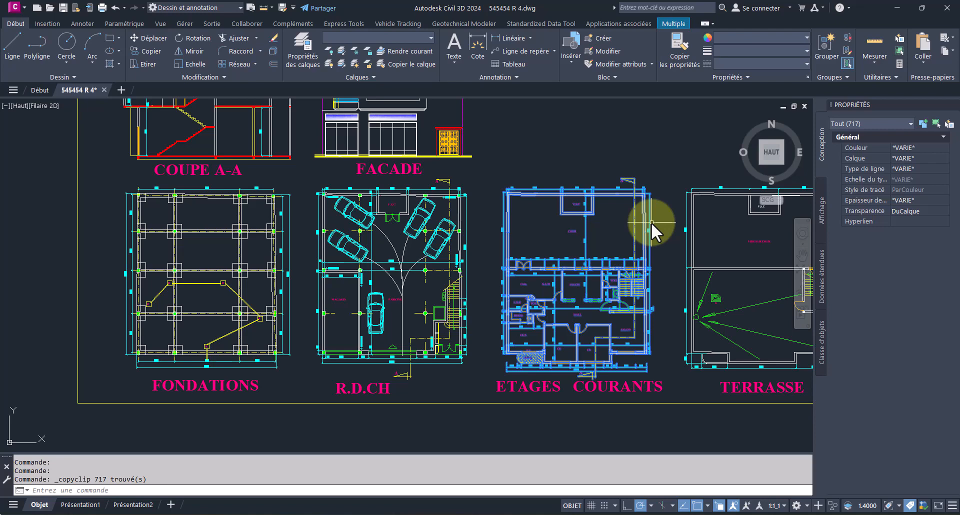
Create a new drawing and paste the copied floor plan into it at its original coordinates
left_click(120, 90)
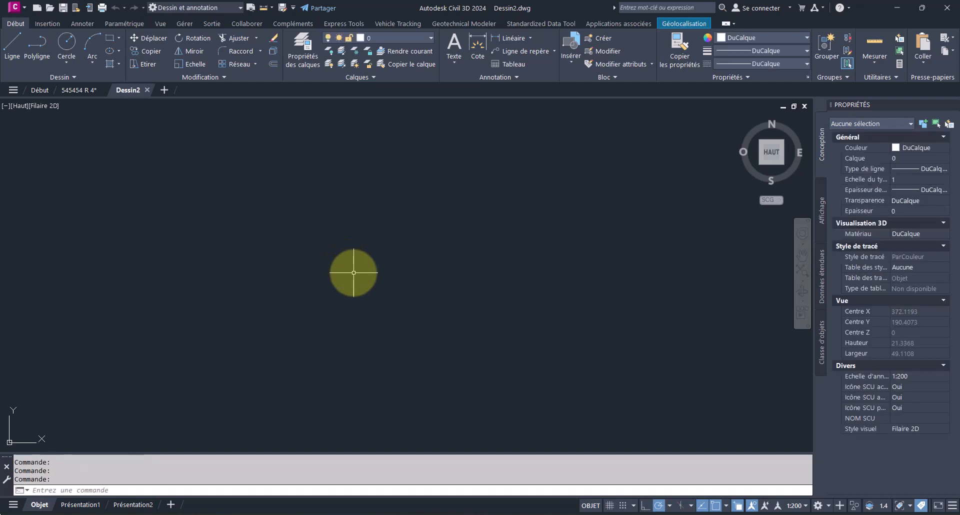
left_click(927, 62)
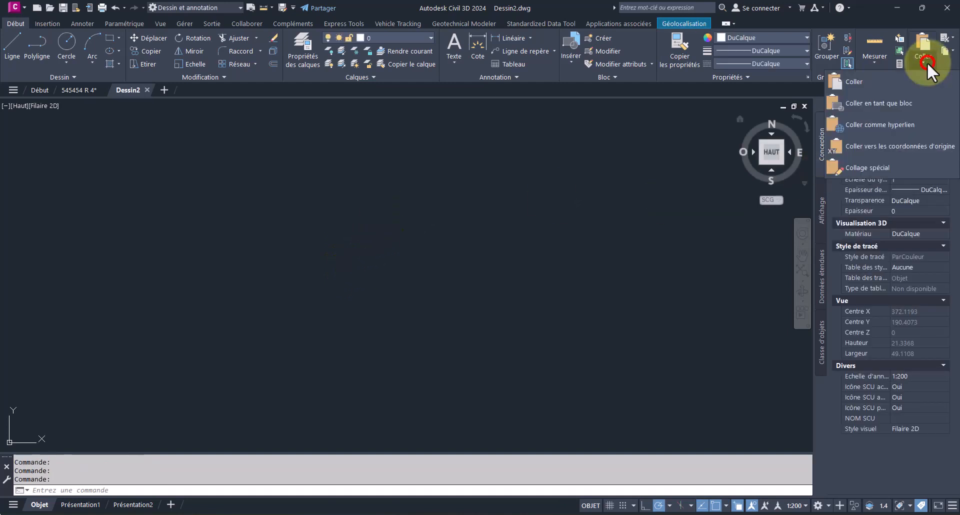
left_click(916, 148)
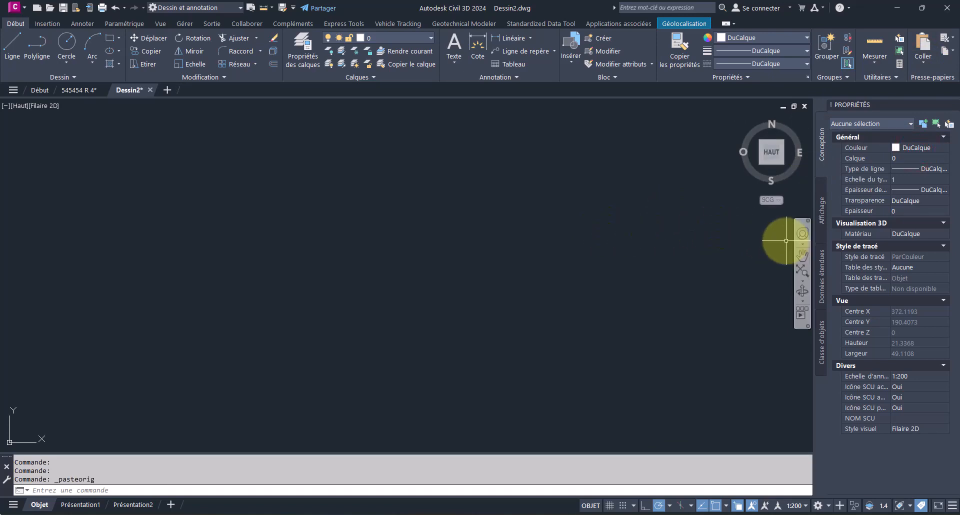
Delete all the rotated dimensions from the pasted floor plan by selecting every similar one together
left_click(803, 274)
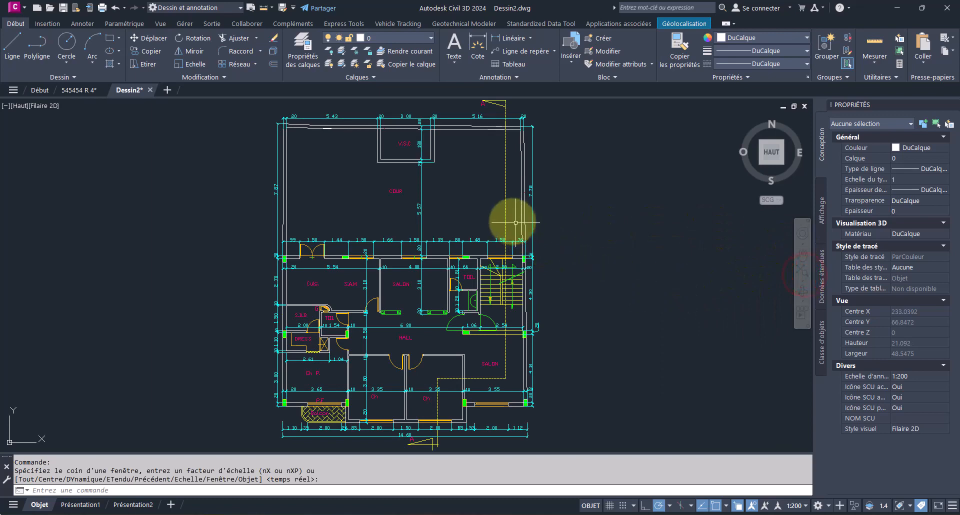
left_click(466, 244)
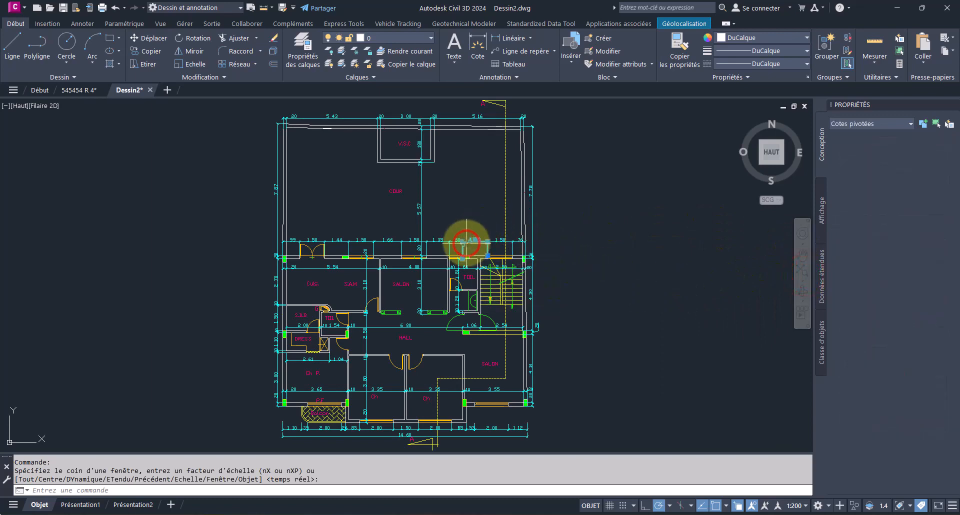
right_click(487, 241)
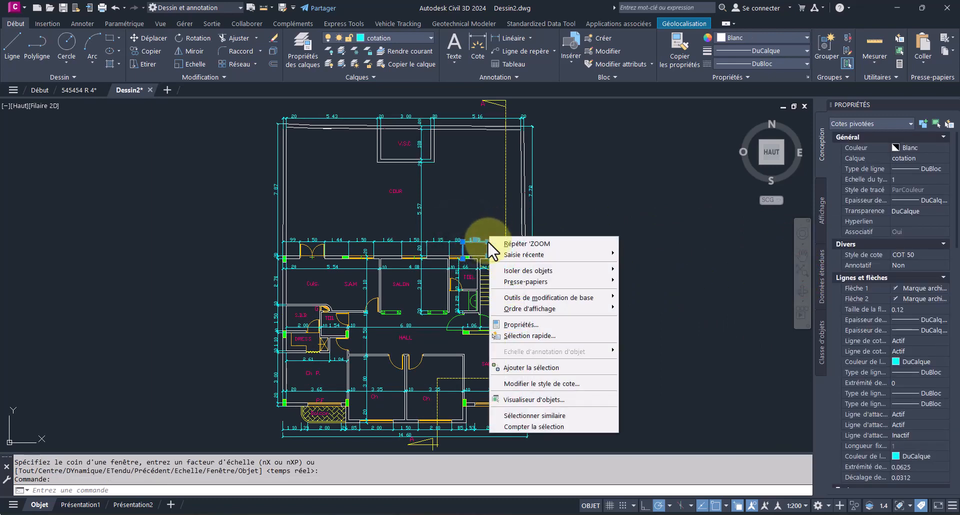
left_click(547, 416)
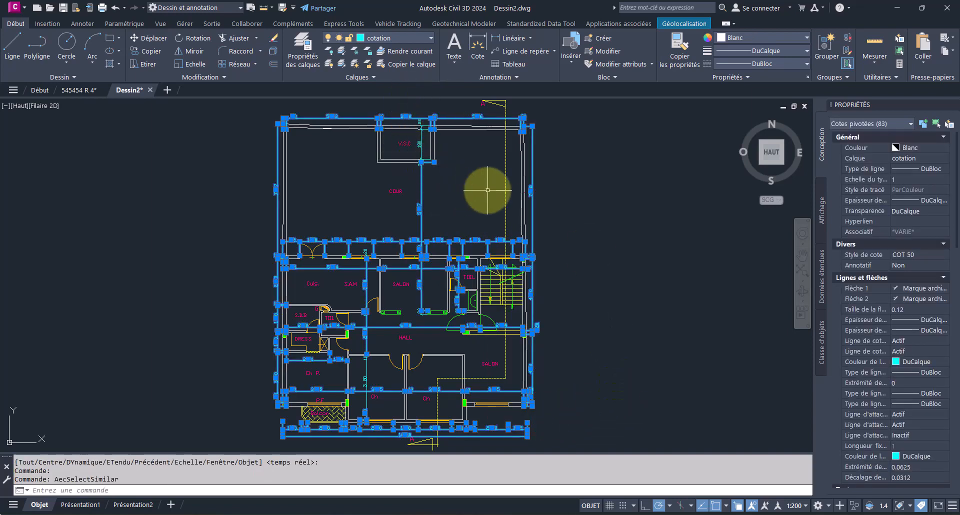
key("Delete")
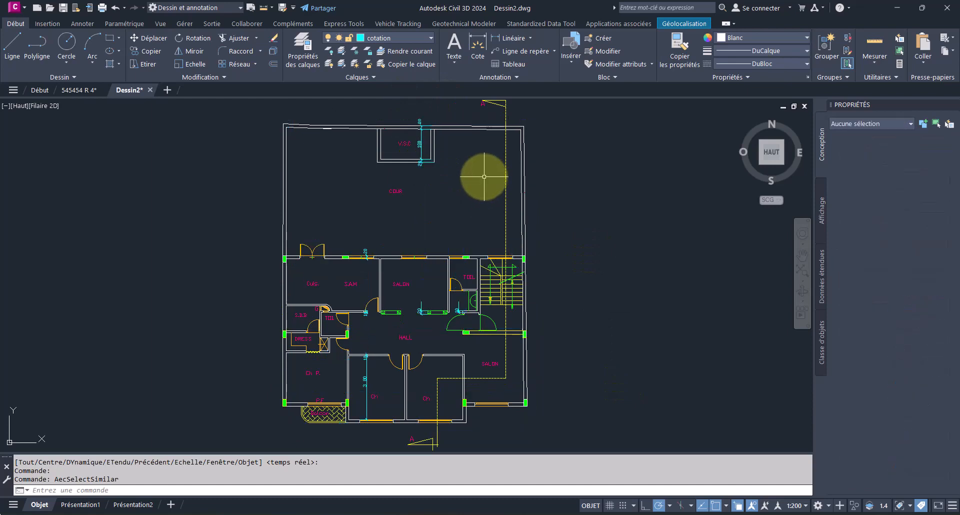
Delete the whole A-A section line, including its direction markers and letters at both ends of the plan
middle_click_drag(514, 116, 524, 138)
left_click(524, 138)
left_click(476, 113)
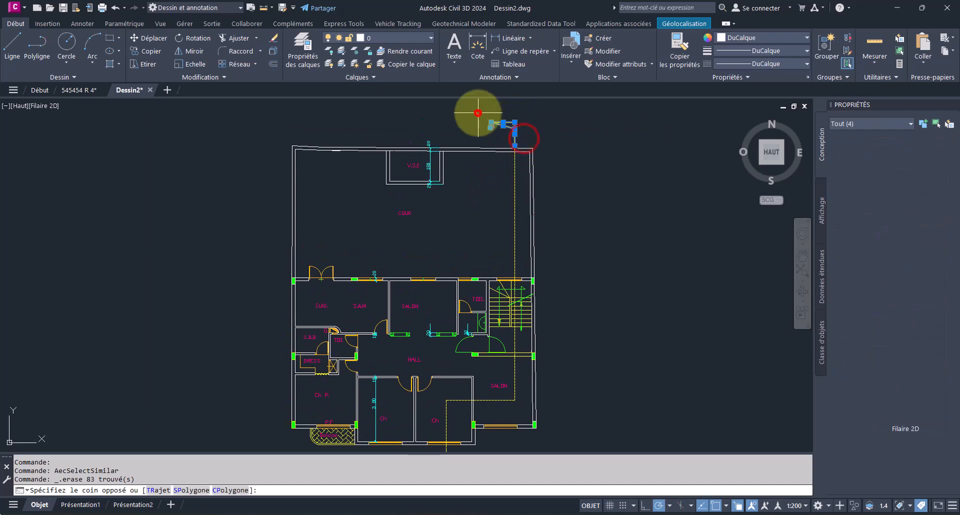
left_click(505, 166)
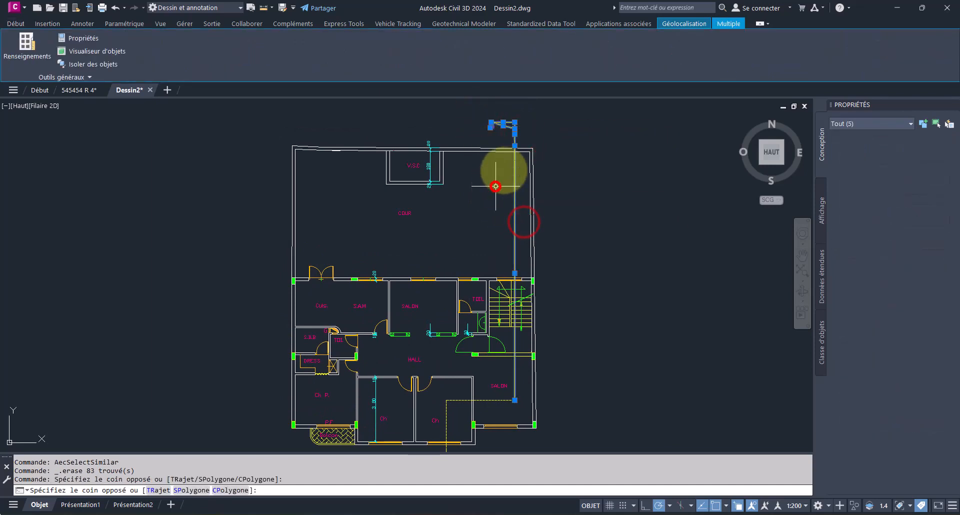
left_click(514, 355)
scroll(515, 392, "up", 2)
left_click(519, 417)
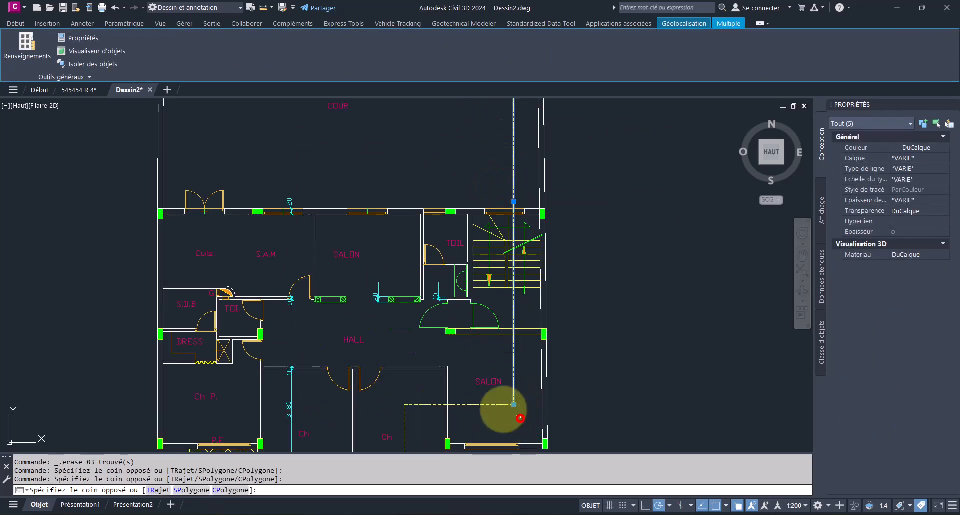
left_click(481, 397)
middle_click_drag(480, 396, 520, 232)
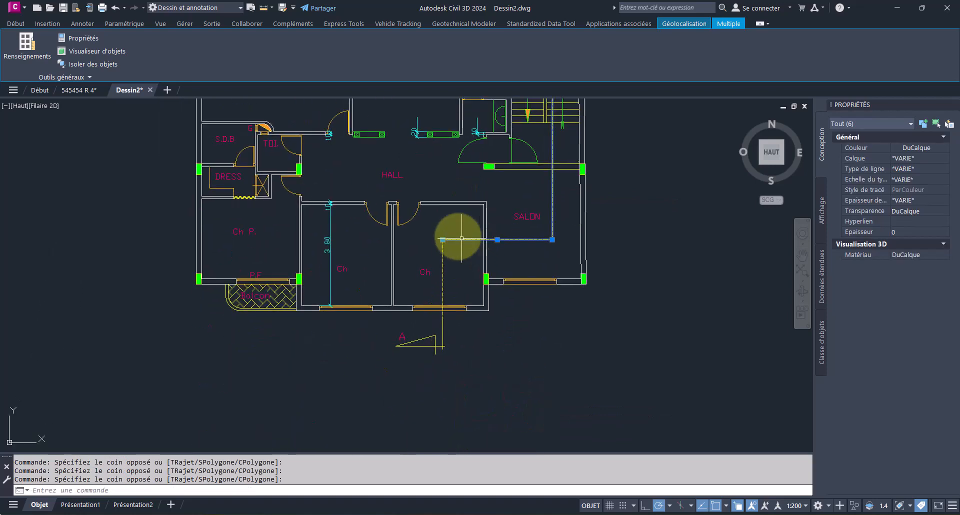
left_click(432, 220)
left_click(454, 259)
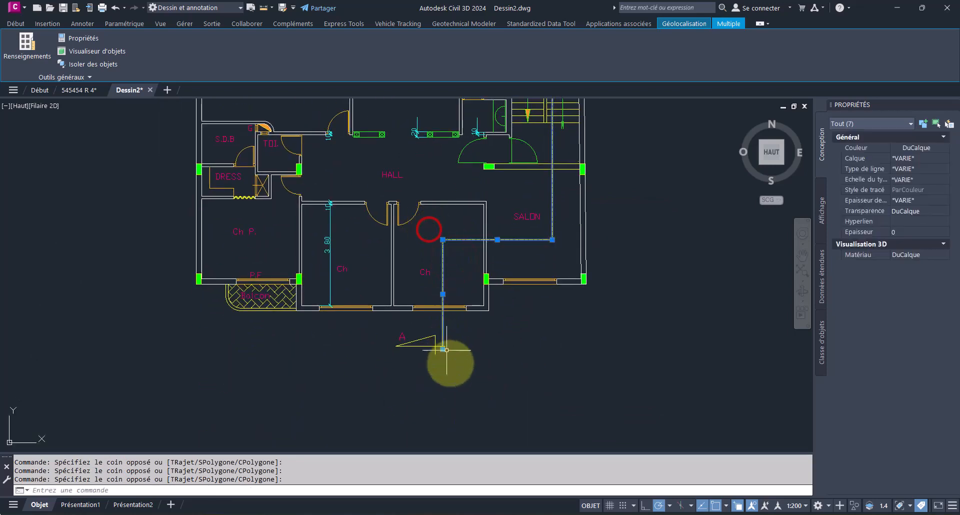
left_click(391, 326)
left_click(454, 375)
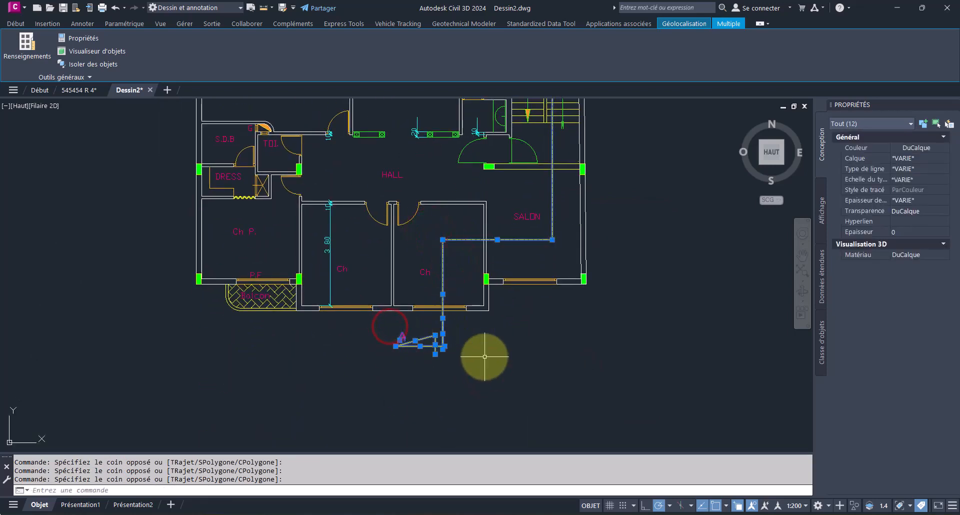
key("Delete")
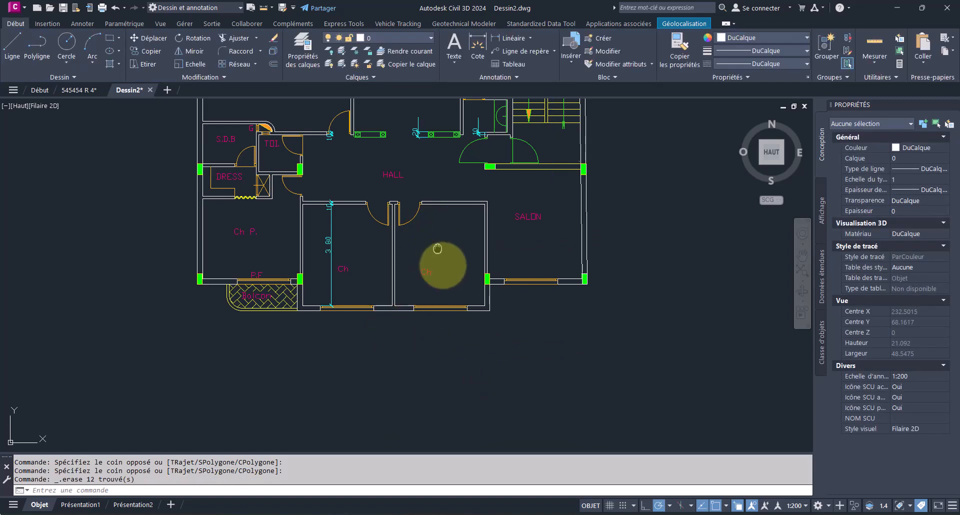
Delete the AR-HBONE hatch filling the balcony
middle_click_drag(441, 263, 464, 350)
scroll(248, 394, "up", 5)
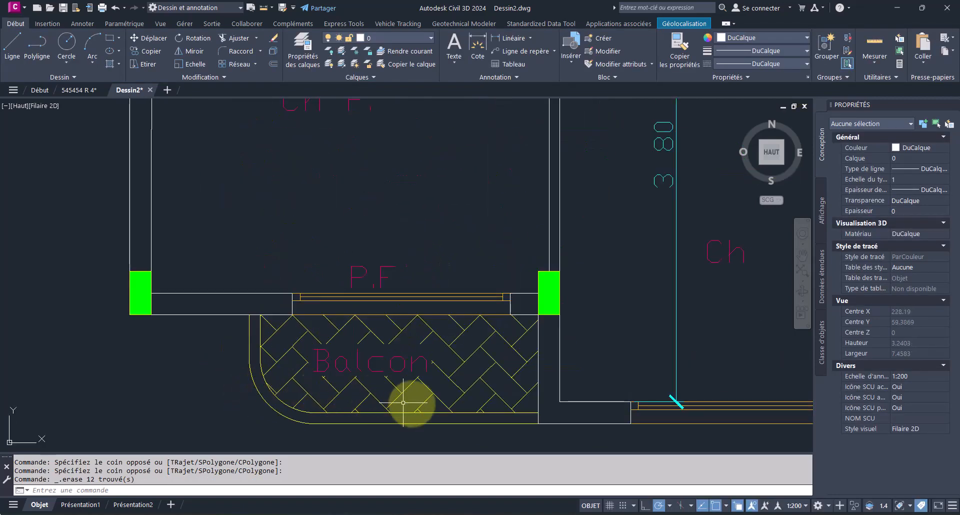
left_click(496, 393)
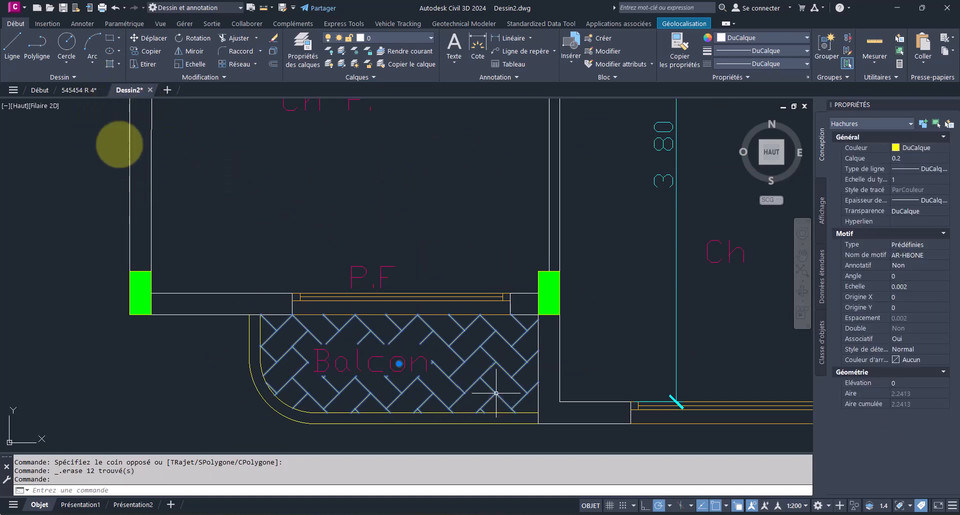
key("Delete")
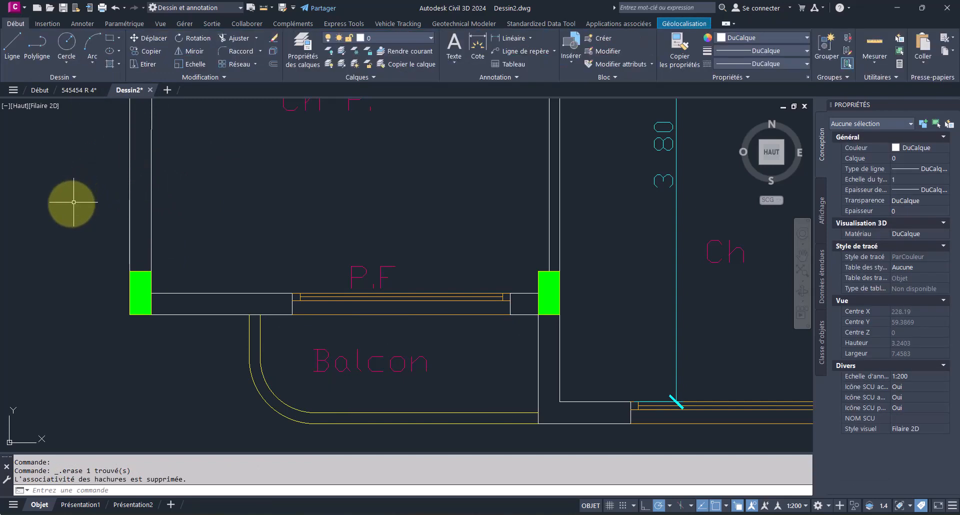
Delete the leftover 3.80 dimension line and text in the front bedroom together with all similar objects
scroll(72, 206, "down", 4)
middle_click_drag(272, 195, 300, 298)
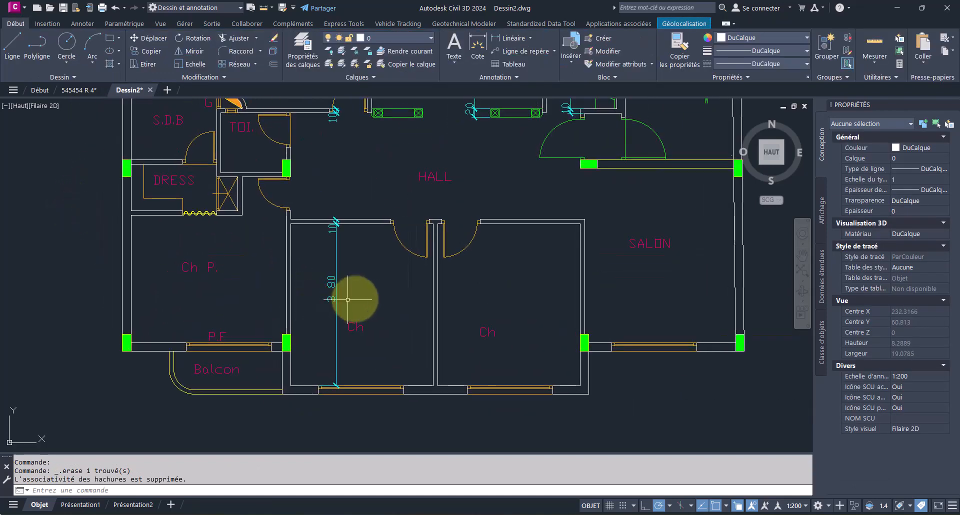
left_click(351, 296)
left_click(316, 262)
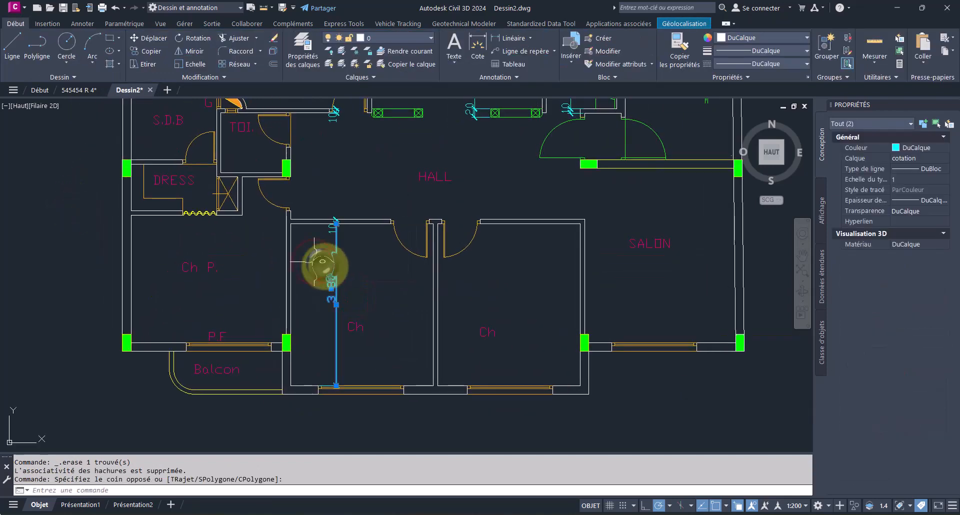
right_click(333, 273)
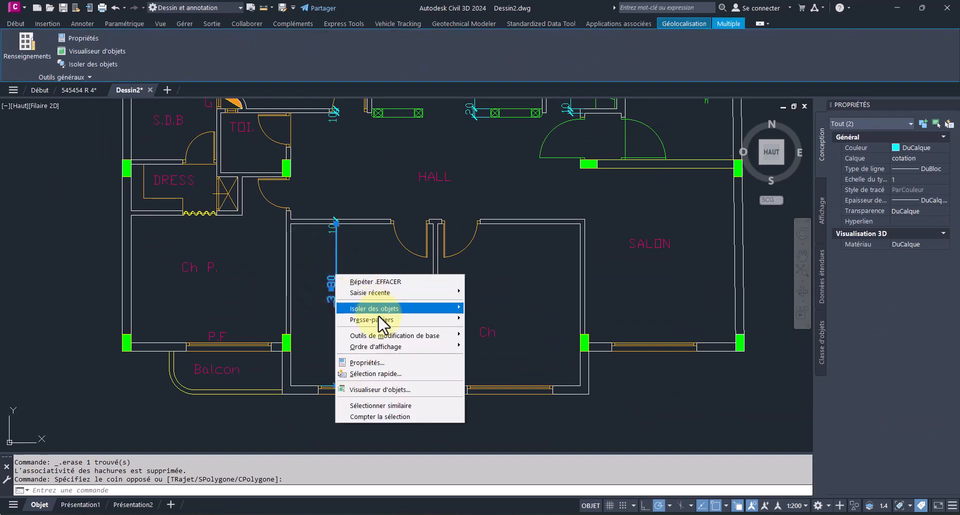
left_click(403, 405)
key("Delete")
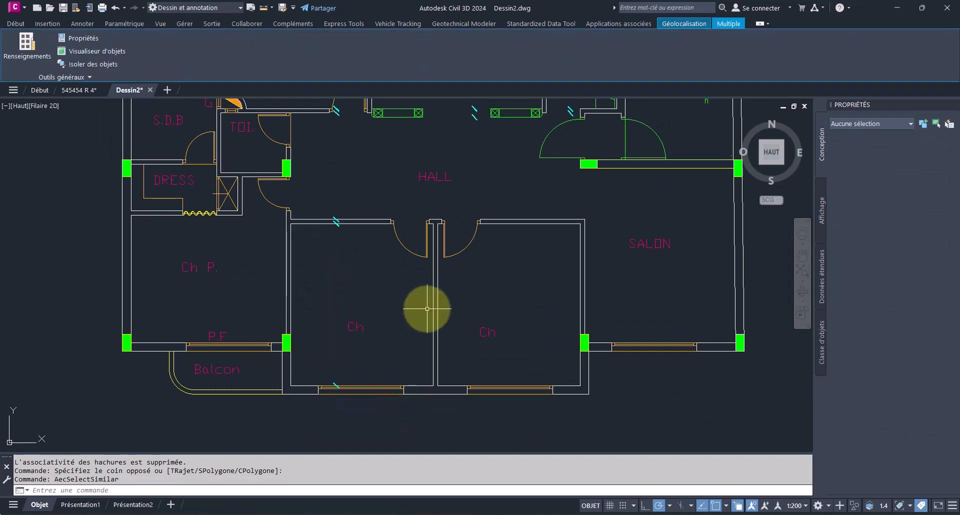
Delete all the remaining dimension tick blocks, starting from those on the front bedroom's hall wall
left_click(324, 214)
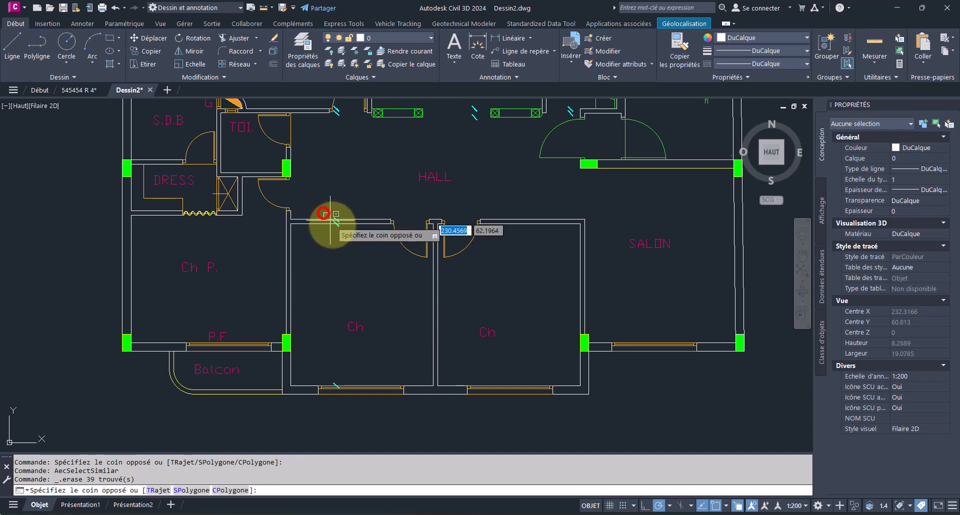
left_click(349, 241)
right_click(345, 245)
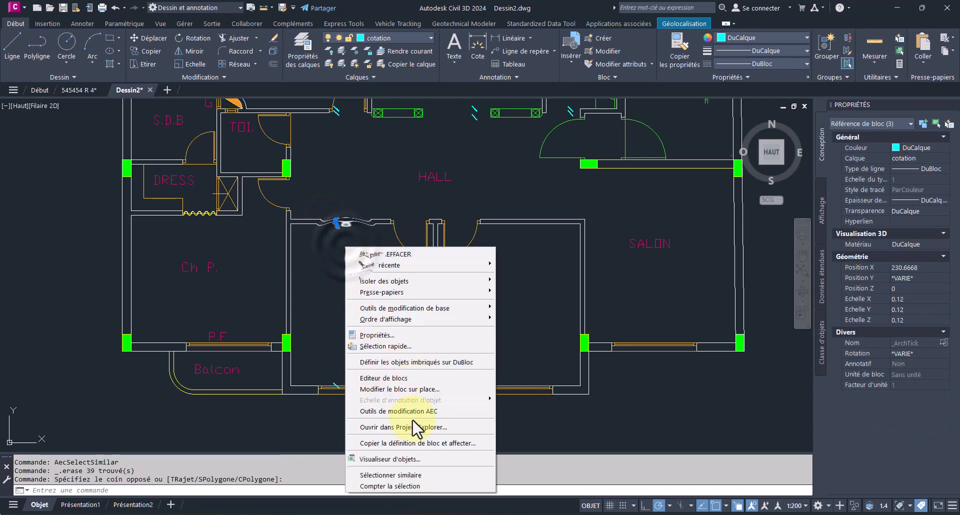
left_click(421, 480)
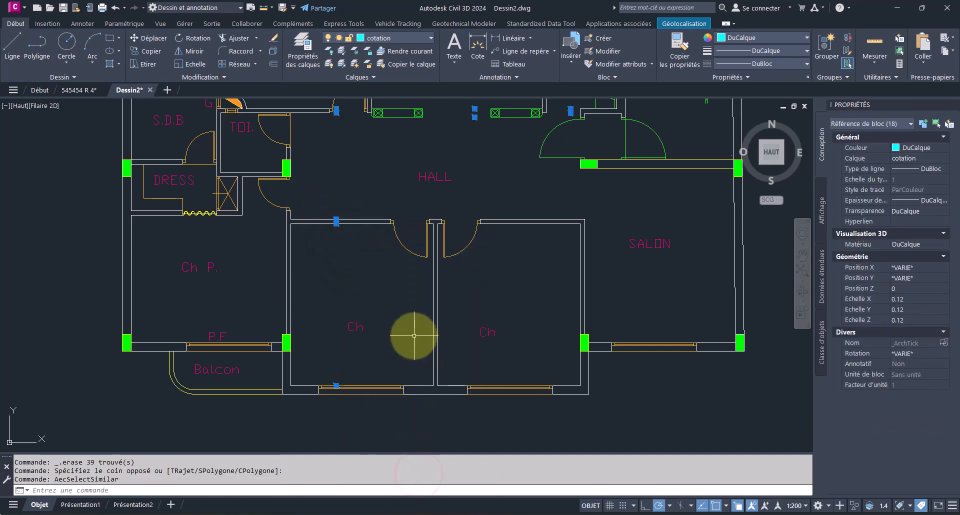
key("Delete")
middle_click_drag(439, 300, 442, 450)
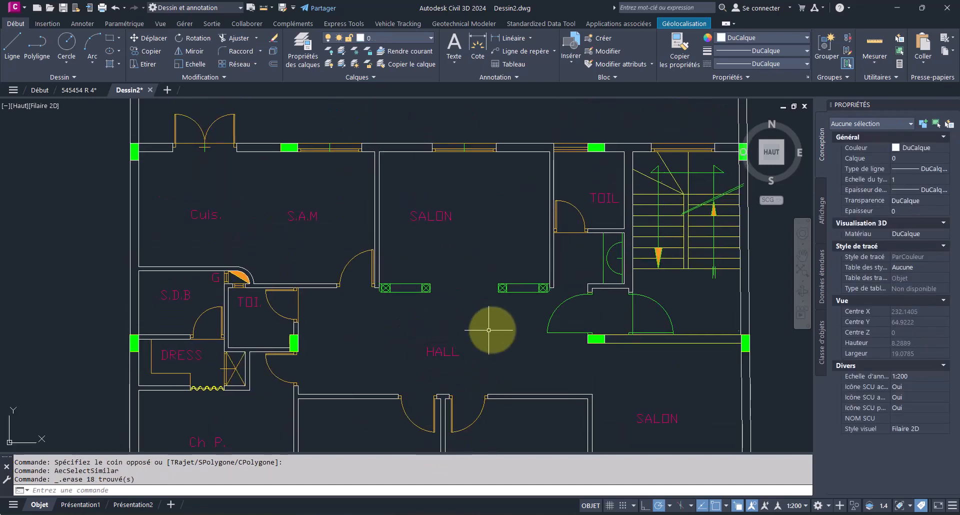
middle_click_drag(488, 318, 420, 339)
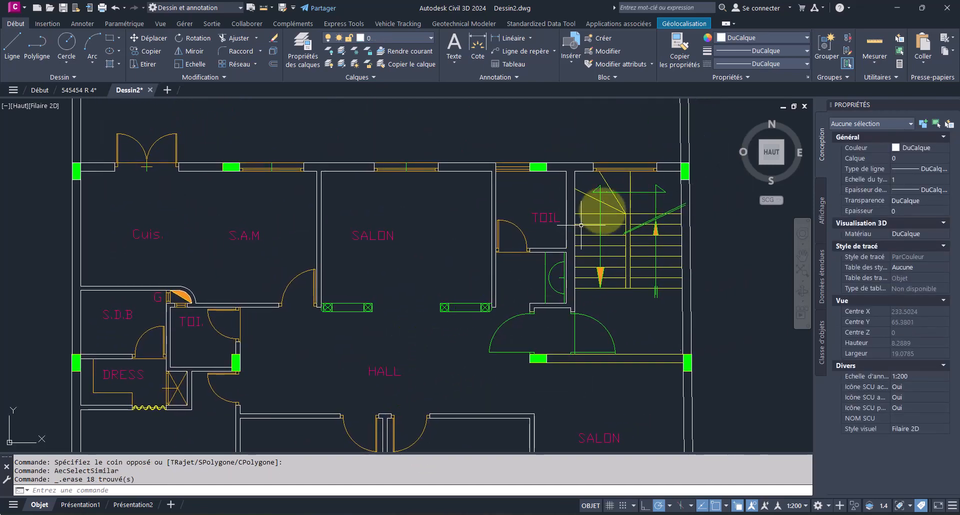
scroll(611, 199, "up", 4)
scroll(570, 185, "up", 4)
left_click(571, 188)
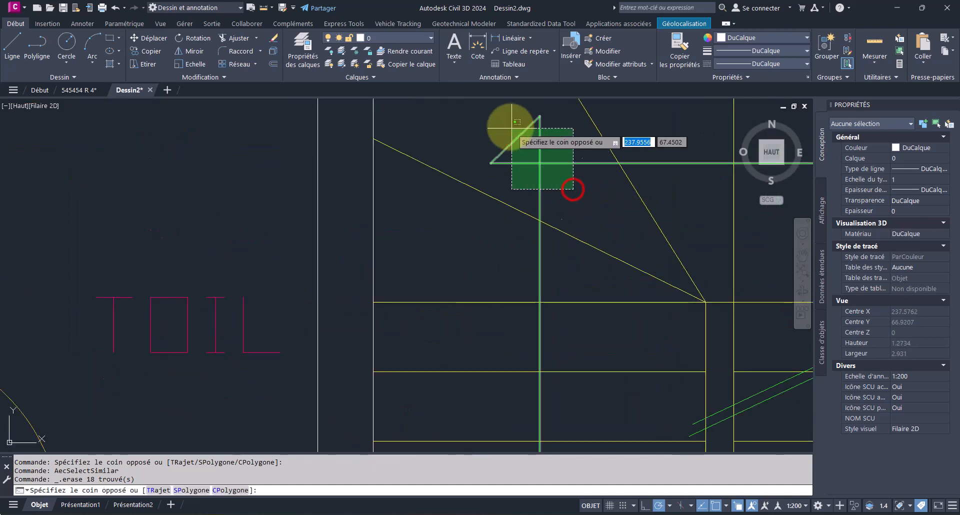
left_click(509, 122)
scroll(488, 184, "down", 4)
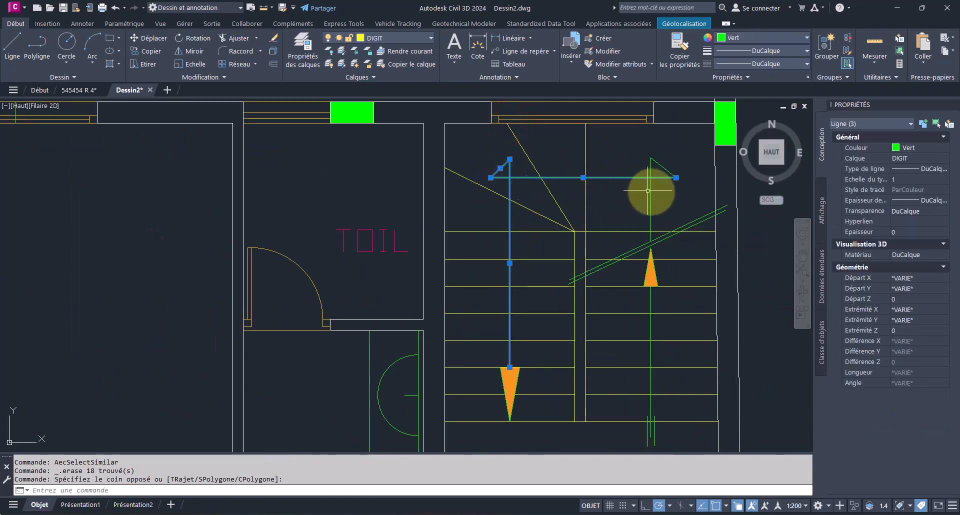
left_click(678, 194)
left_click(636, 155)
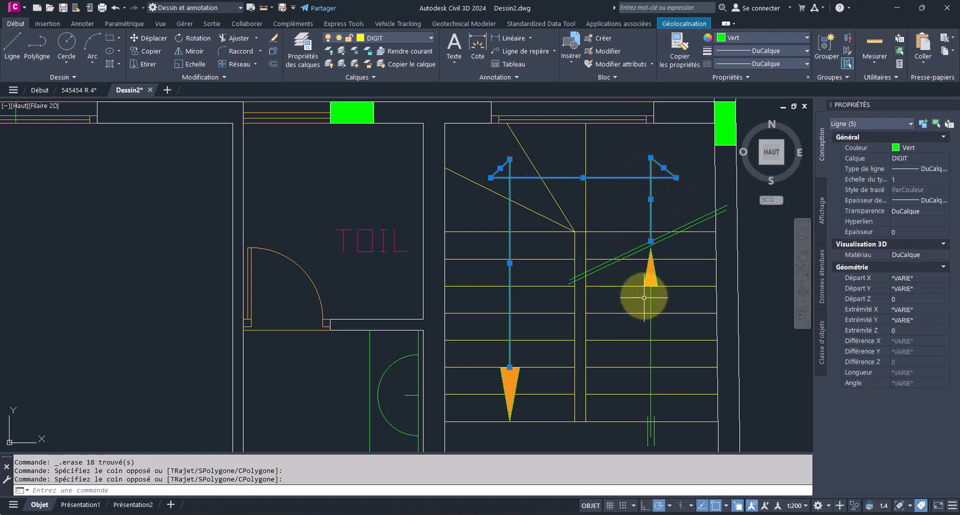
scroll(619, 261, "down", 4)
key("Escape")
key("Escape")
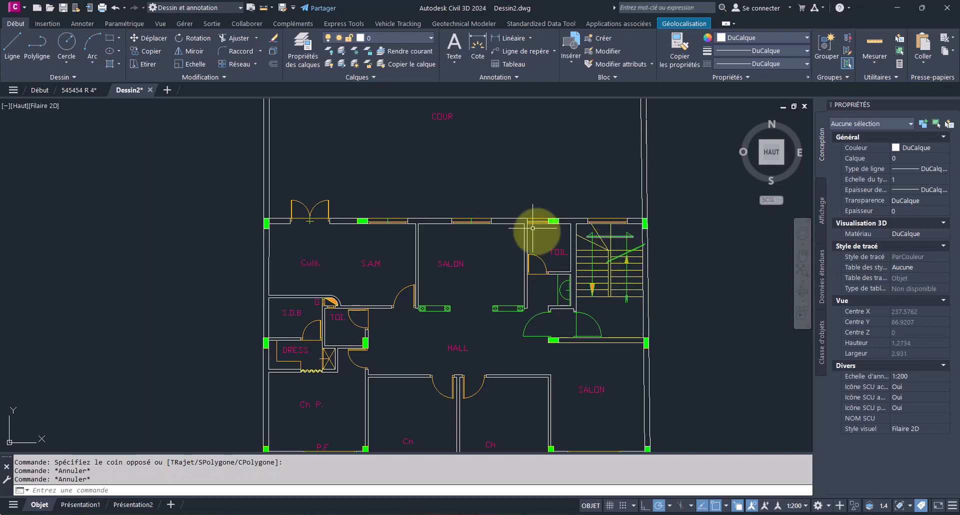
Examine the cleaned floor plan from the courtyard to the balcony for remaining annotations and the column and wall layout
mouse_move(470, 198)
middle_mouse_down()
mouse_move(497, 245)
mouse_move(502, 285)
middle_mouse_up()
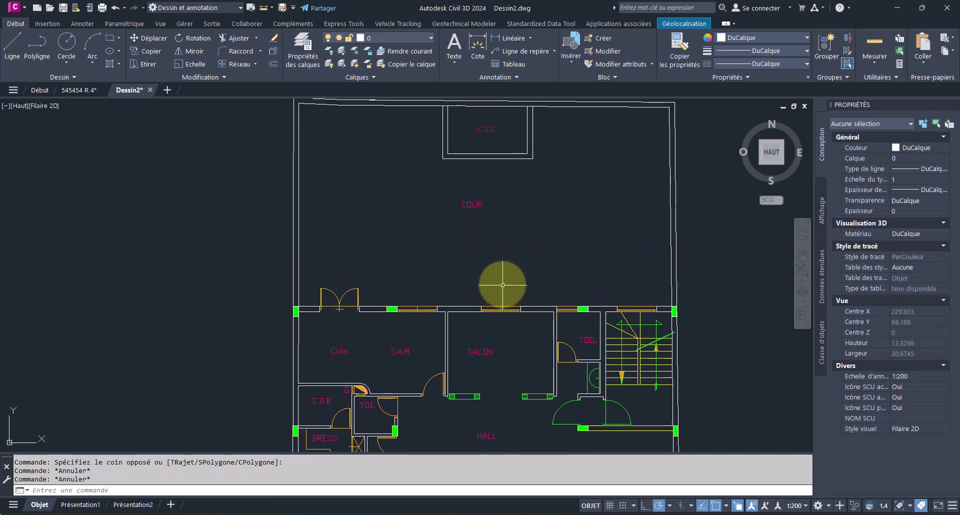
scroll(503, 241, "down", 2)
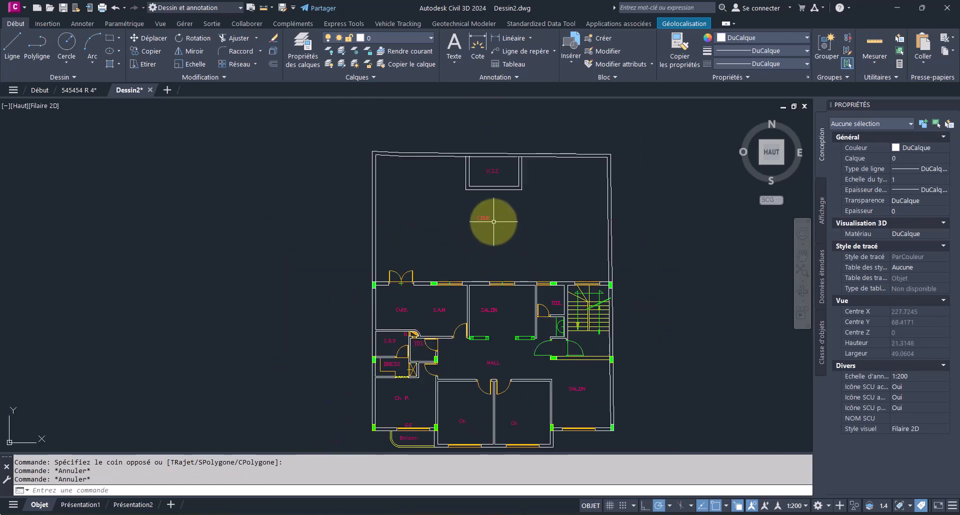
middle_click_drag(492, 217, 489, 167)
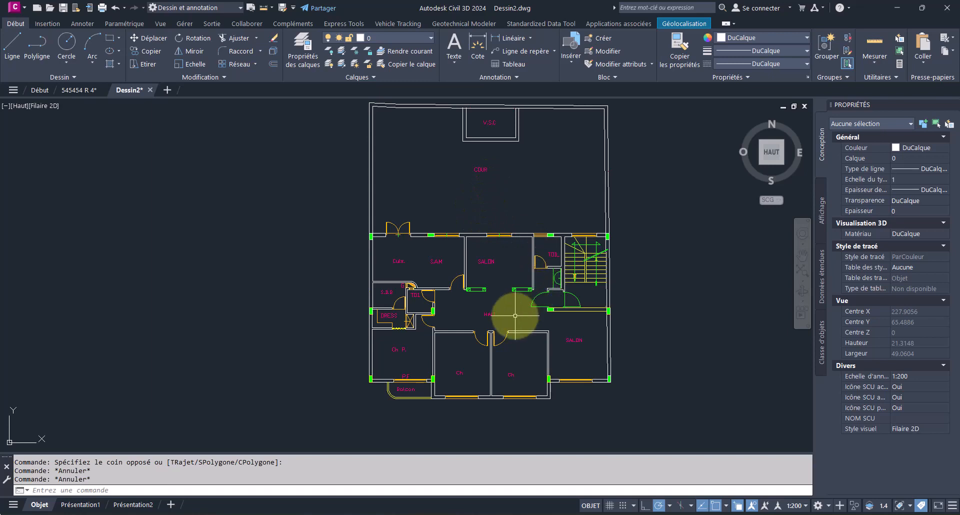
scroll(499, 322, "up", 4)
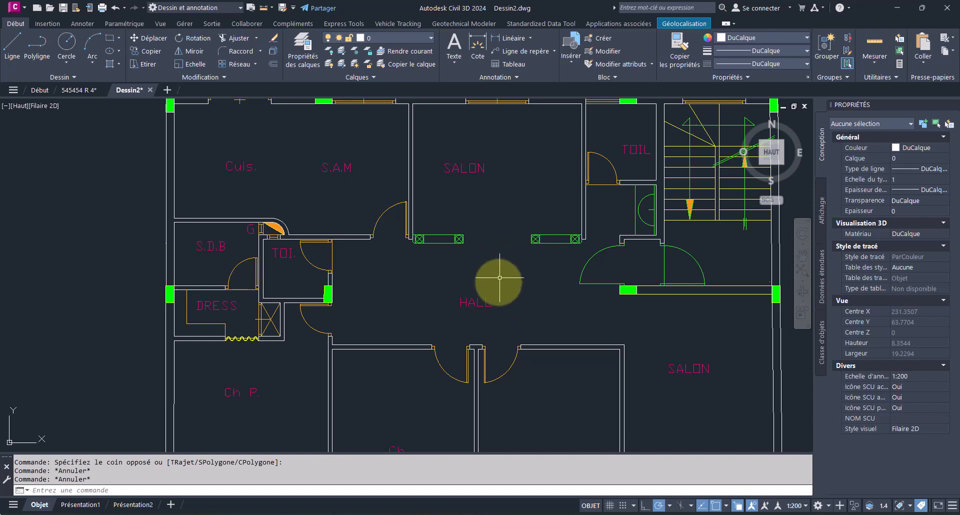
scroll(499, 275, "down", 2)
mouse_move(481, 279)
middle_mouse_down()
mouse_move(498, 285)
mouse_move(506, 202)
middle_mouse_up()
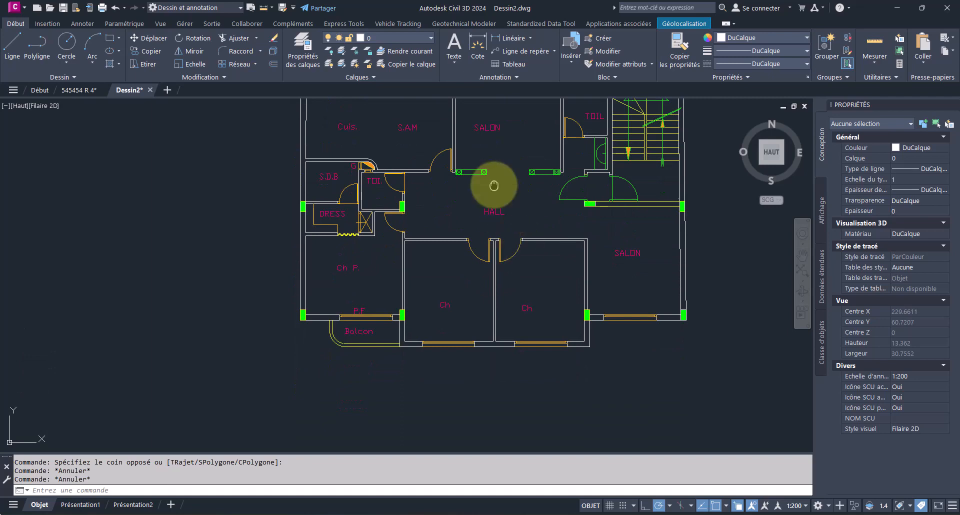
middle_click_drag(495, 185, 492, 271)
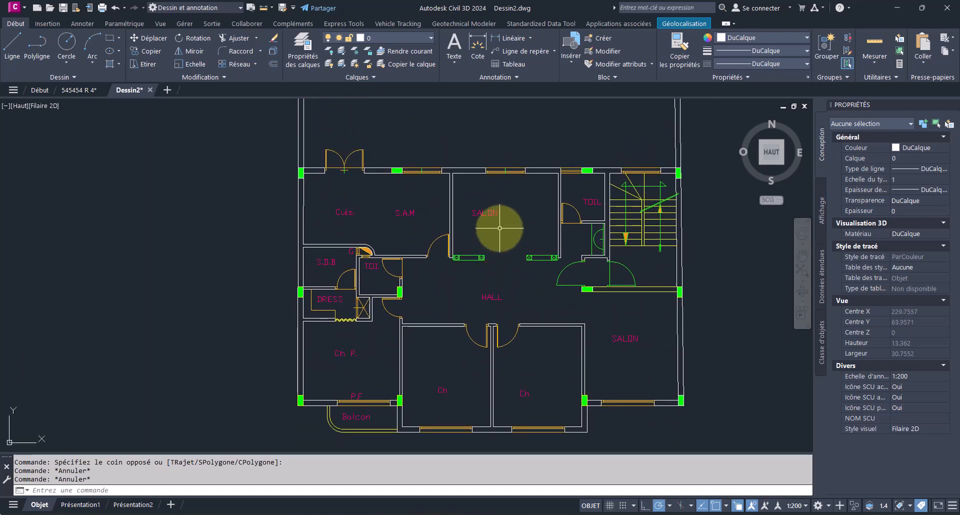
scroll(500, 228, "down", 3)
scroll(496, 247, "down", 1)
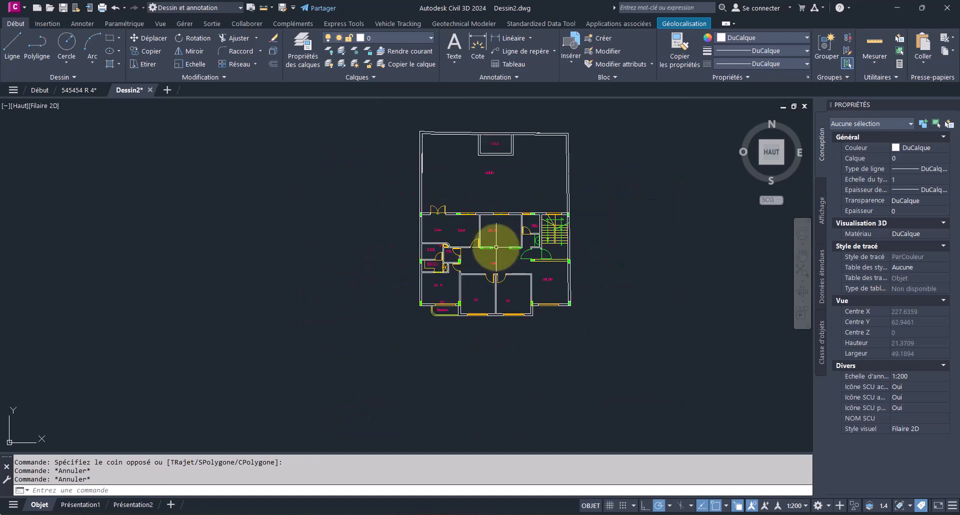
Inspect the solid green hatch of the corner column at the outer wall of the Ch P. bedroom beside the balcony
scroll(493, 214, "up", 2)
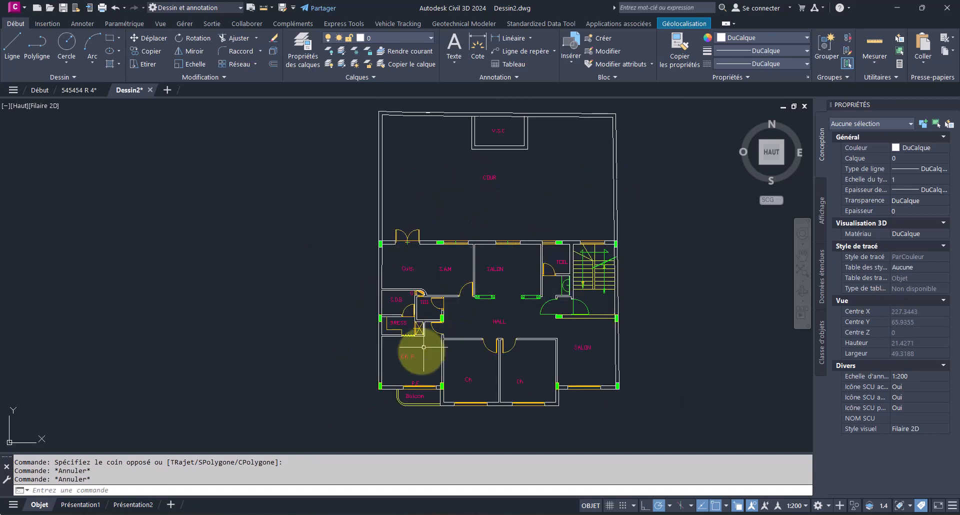
scroll(378, 386, "up", 6)
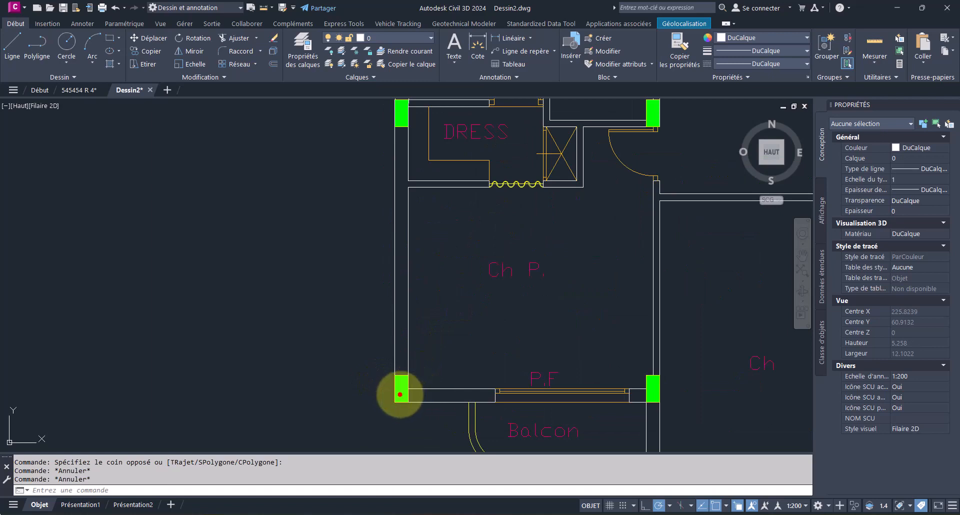
left_click(400, 394)
left_click(397, 393)
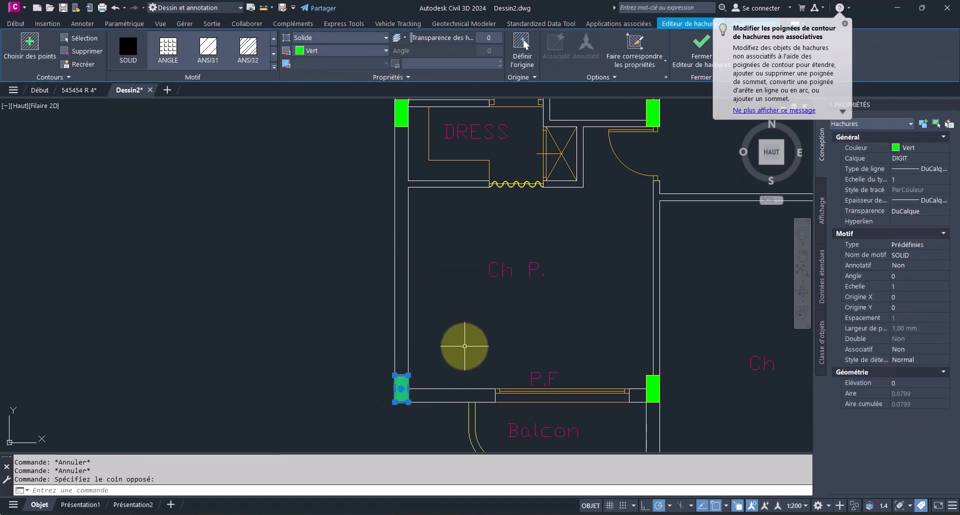
key("Escape")
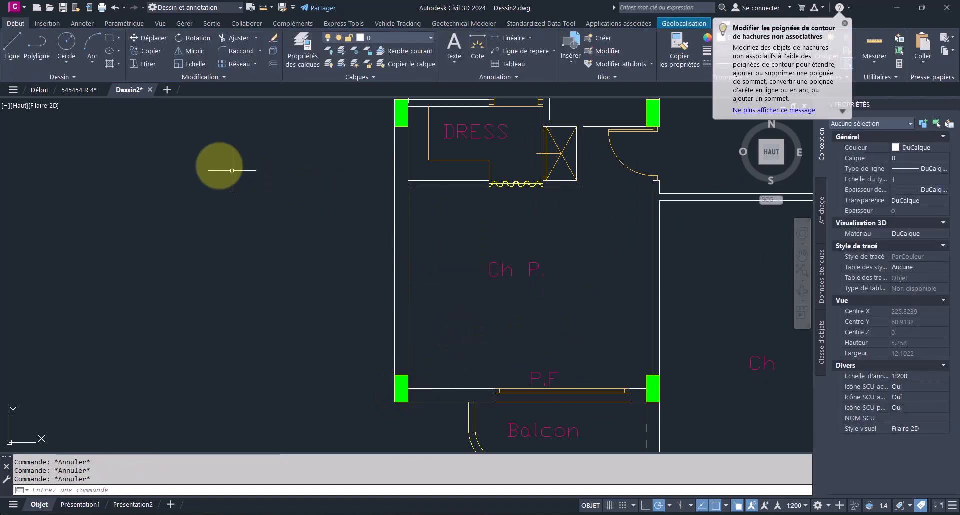
Switch to the 545454 R 4 drawing and examine the front corner column and its axes on the FONDATIONS plan
left_click(81, 90)
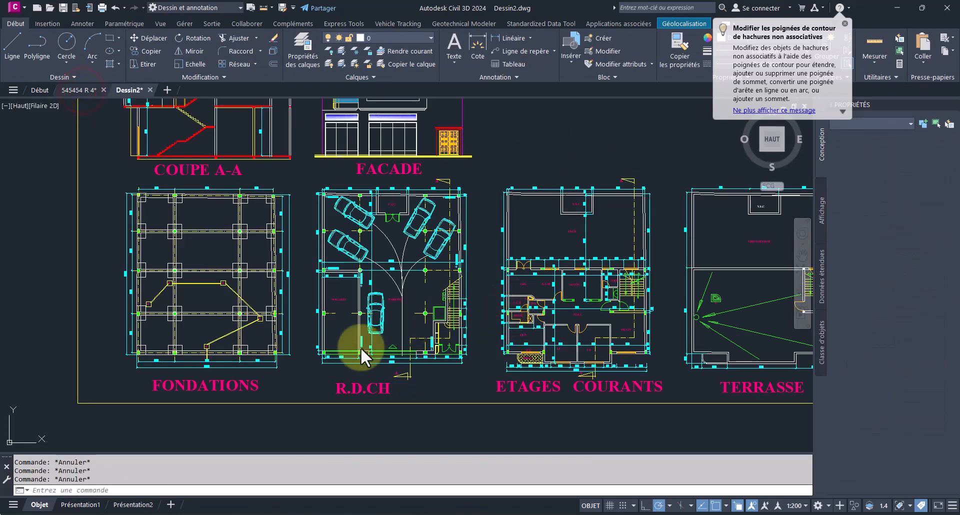
key("ctrl+Tab")
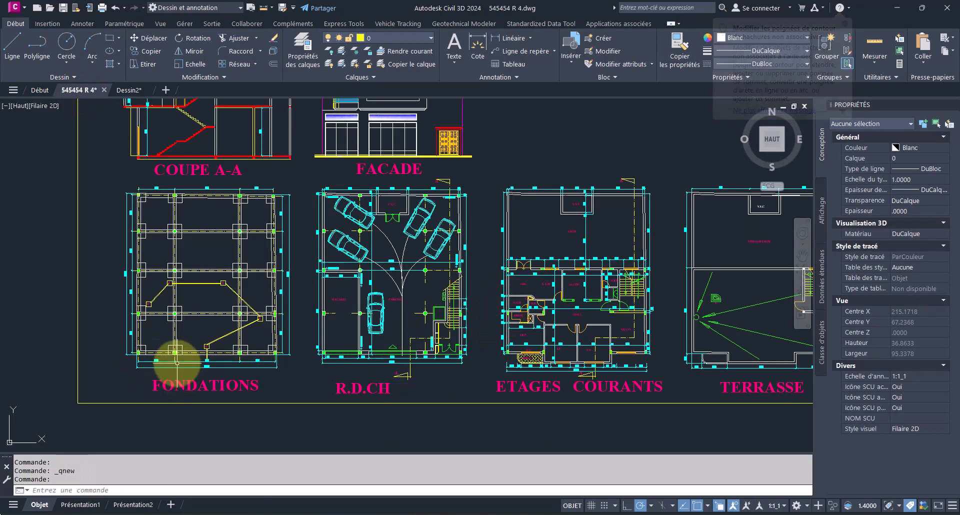
scroll(150, 359, "up", 8)
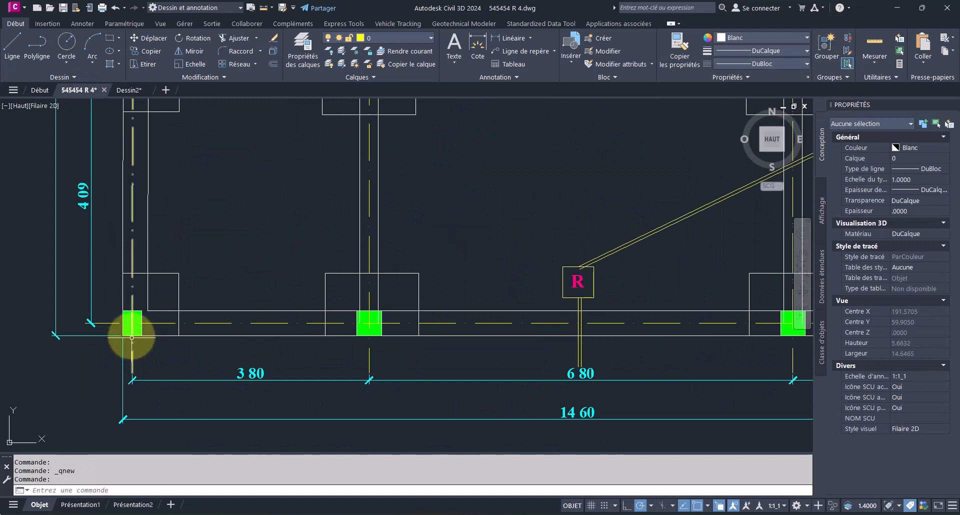
scroll(132, 335, "up", 4)
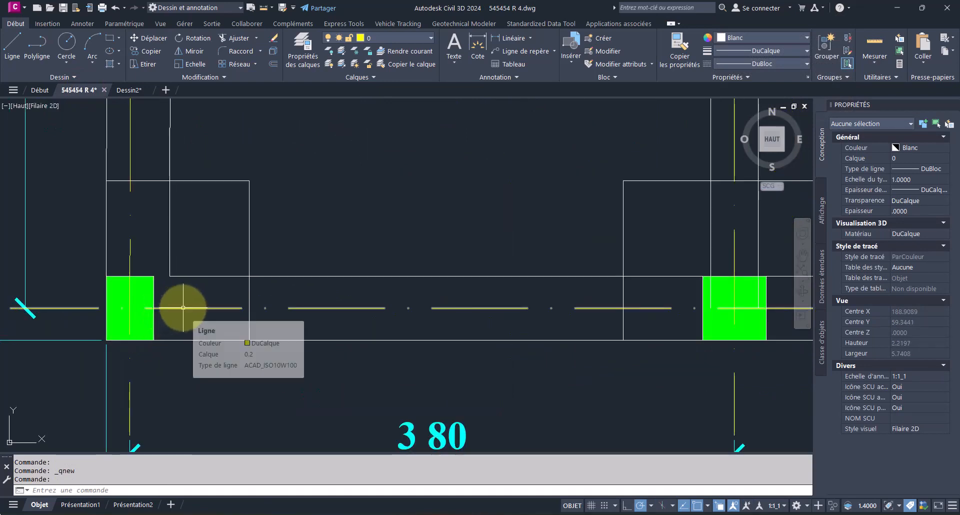
scroll(183, 308, "down", 6)
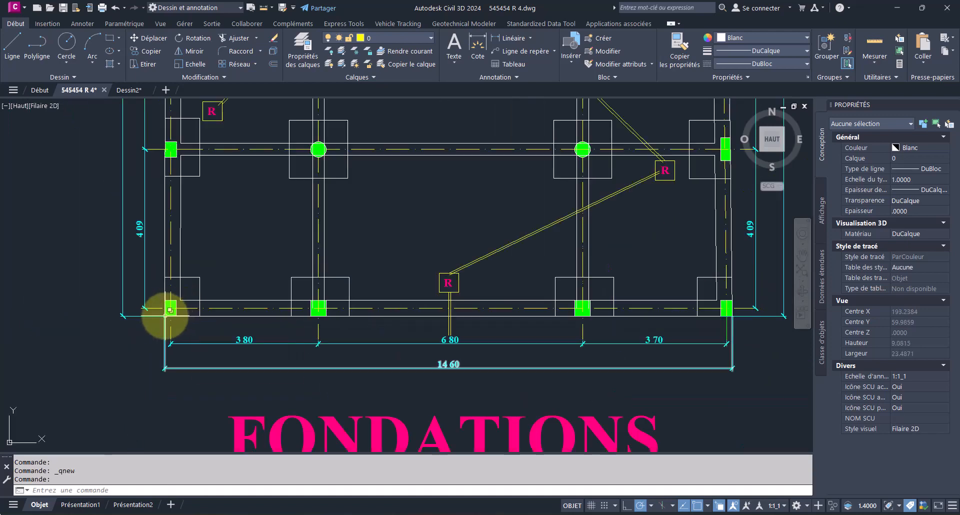
scroll(308, 400, "down", 5)
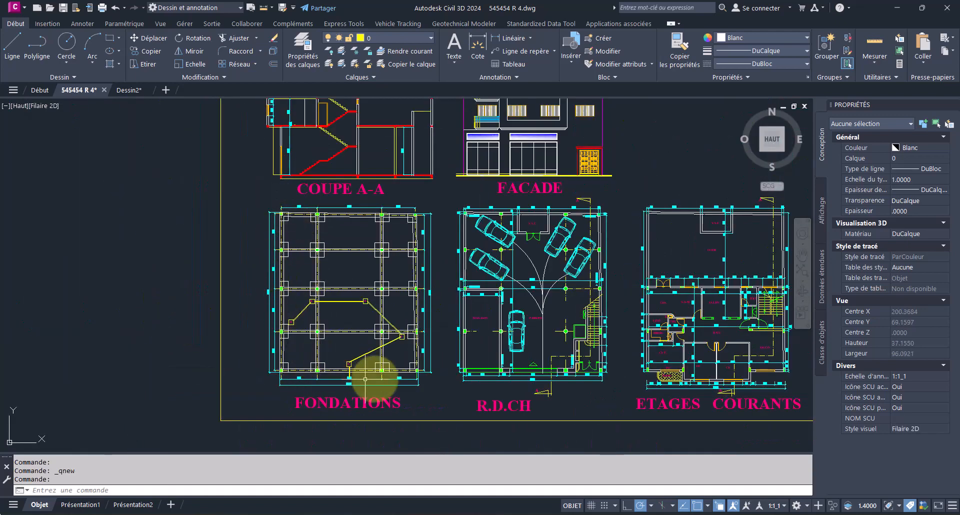
scroll(260, 377, "up", 5)
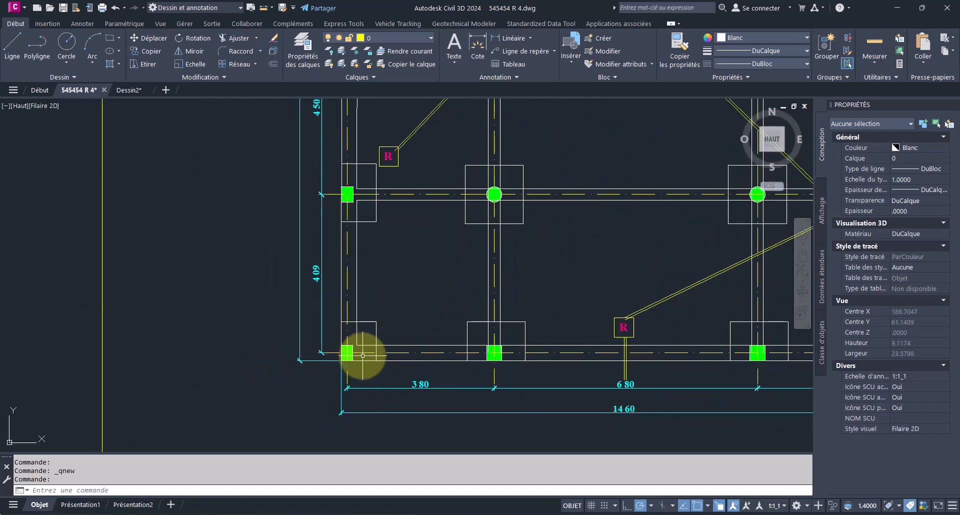
scroll(356, 370, "down", 3)
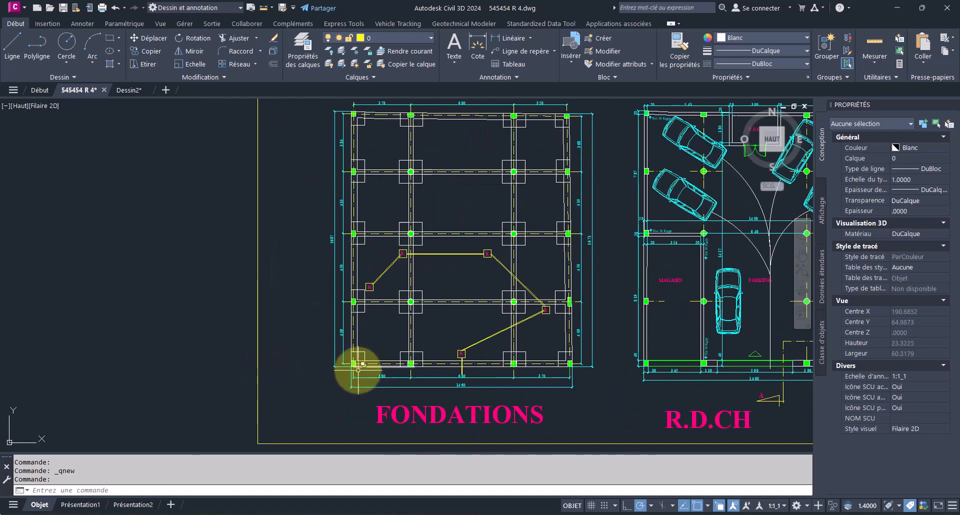
scroll(355, 365, "up", 8)
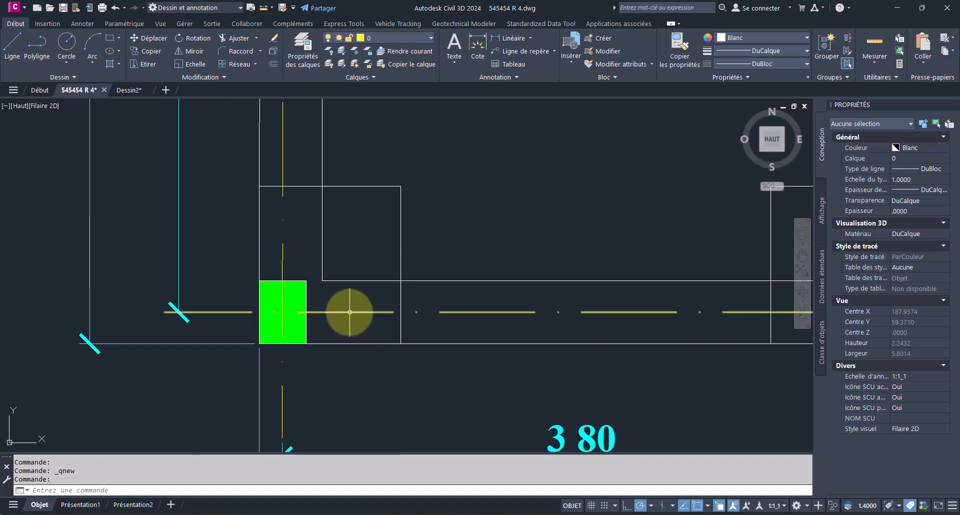
Highlight the two axis lines crossing in the FONDATIONS corner column and compare that corner with the R.D.CH and ETAGES COURANTS plans
left_click(349, 312)
left_click(282, 257)
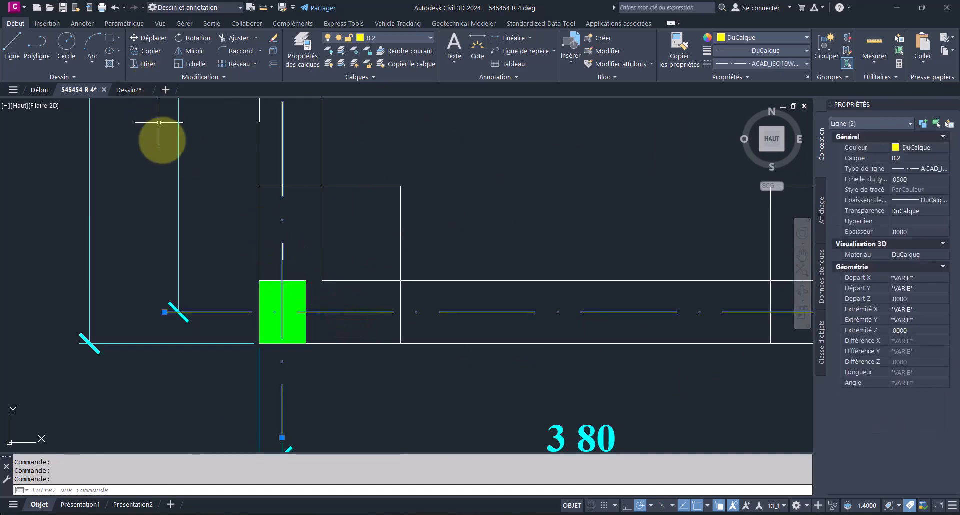
scroll(220, 241, "down", 4)
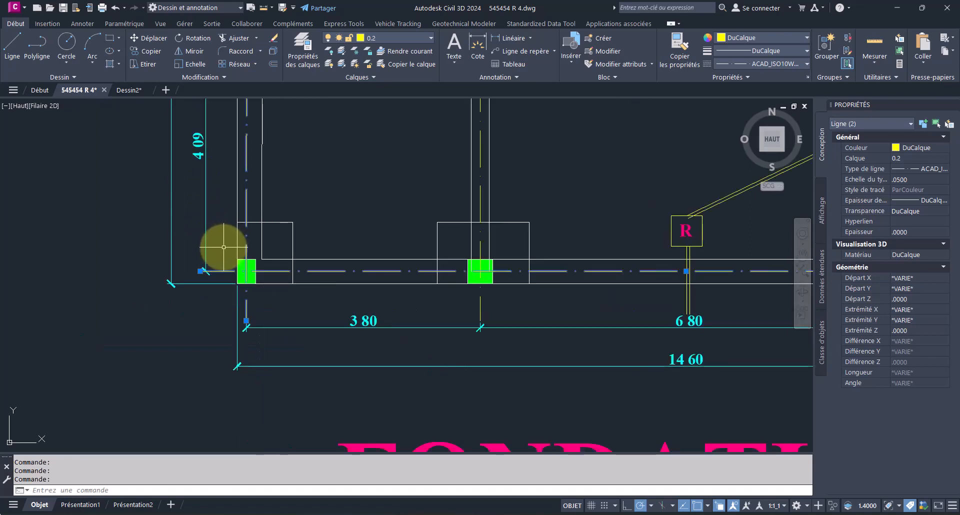
scroll(477, 285, "up", 5)
scroll(478, 287, "down", 5)
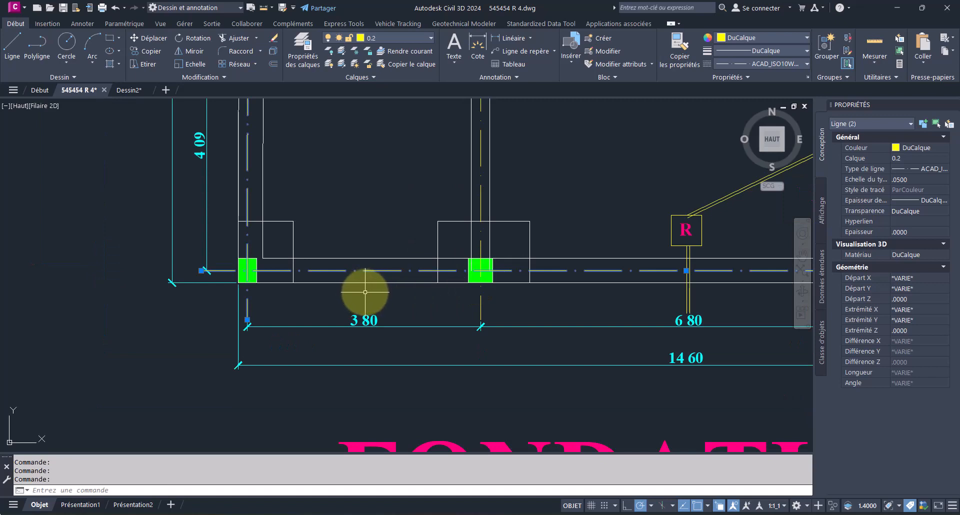
scroll(349, 323, "down", 4)
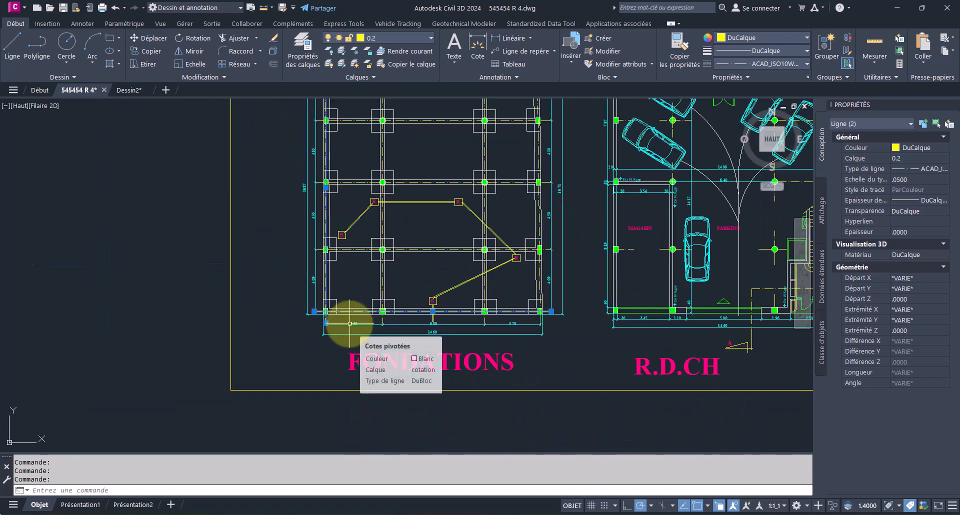
middle_click_drag(442, 306, 183, 304)
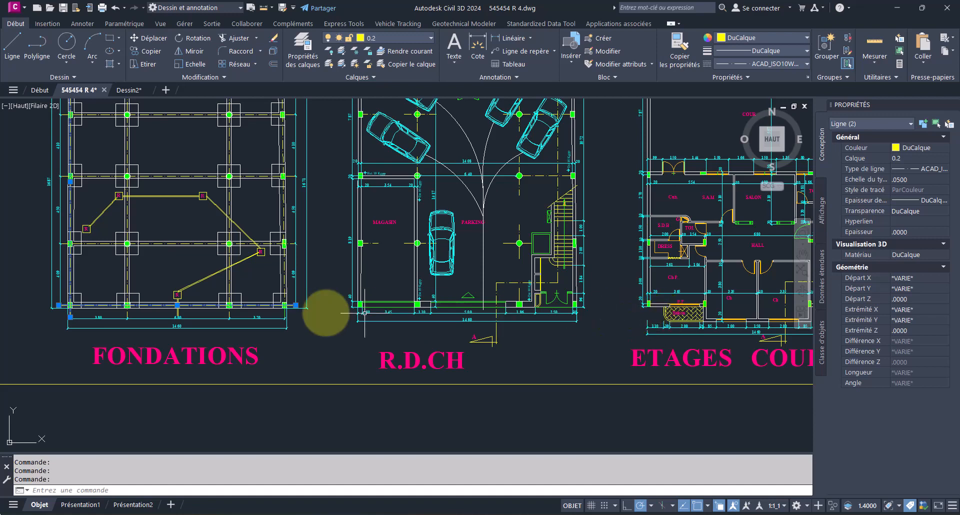
scroll(57, 309, "up", 6)
scroll(65, 310, "up", 2)
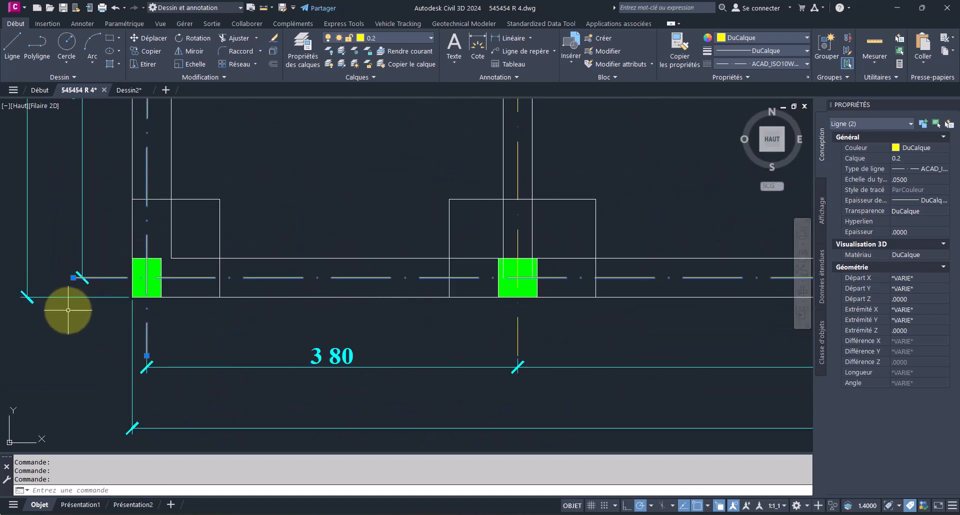
scroll(68, 310, "down", 8)
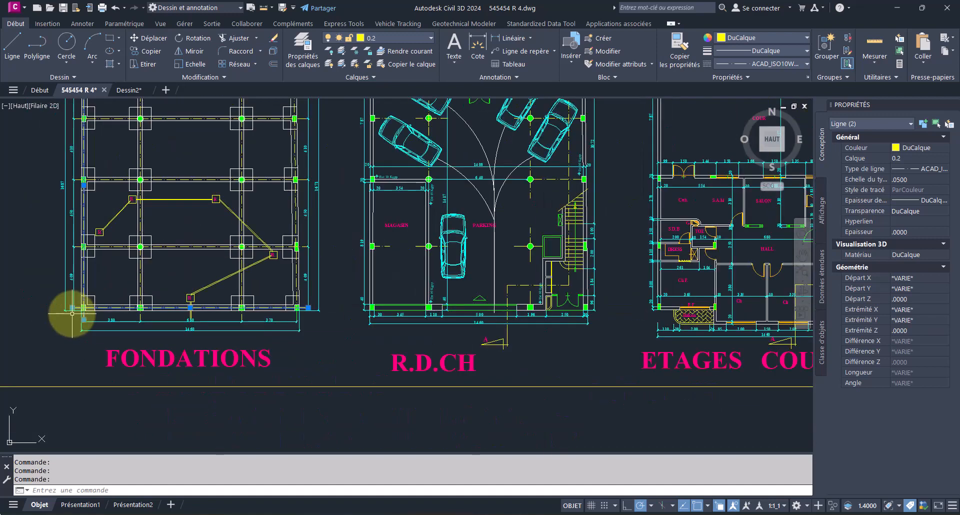
scroll(72, 313, "up", 10)
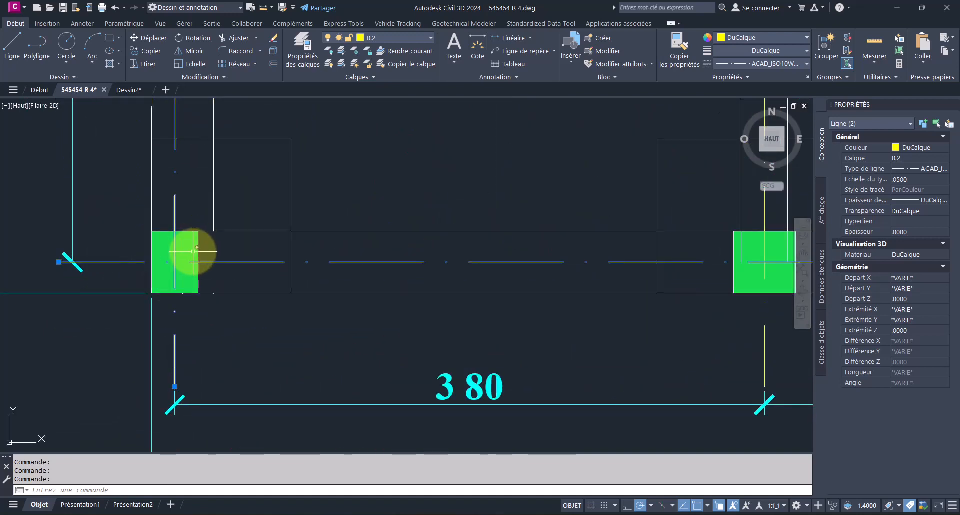
key("Escape")
key("Escape")
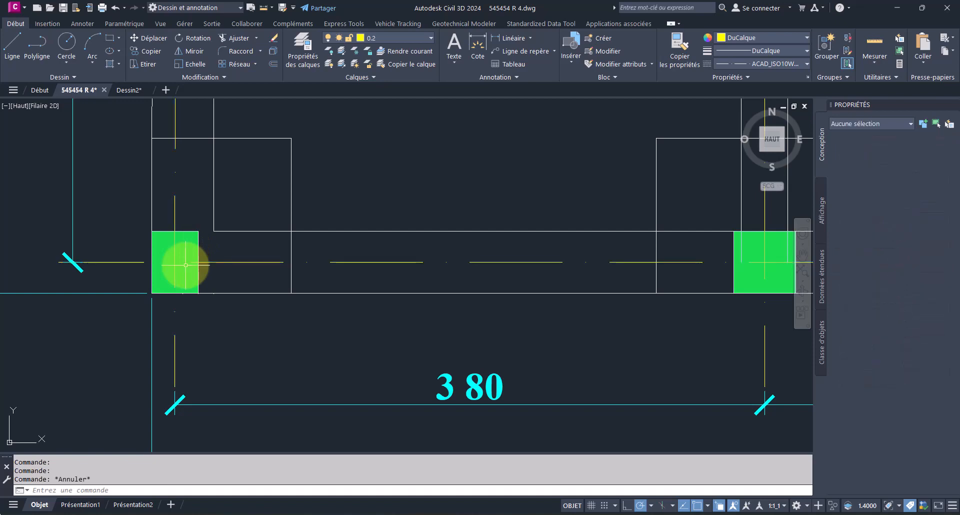
key("Escape")
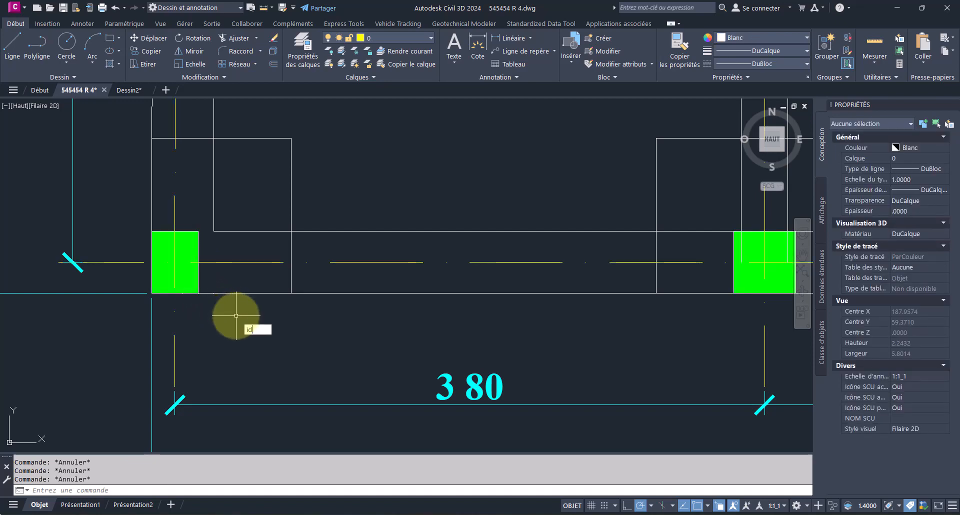
Query the axis intersection in the FONDATIONS corner column with the ID command and copy its X and Y coordinates
key("Return")
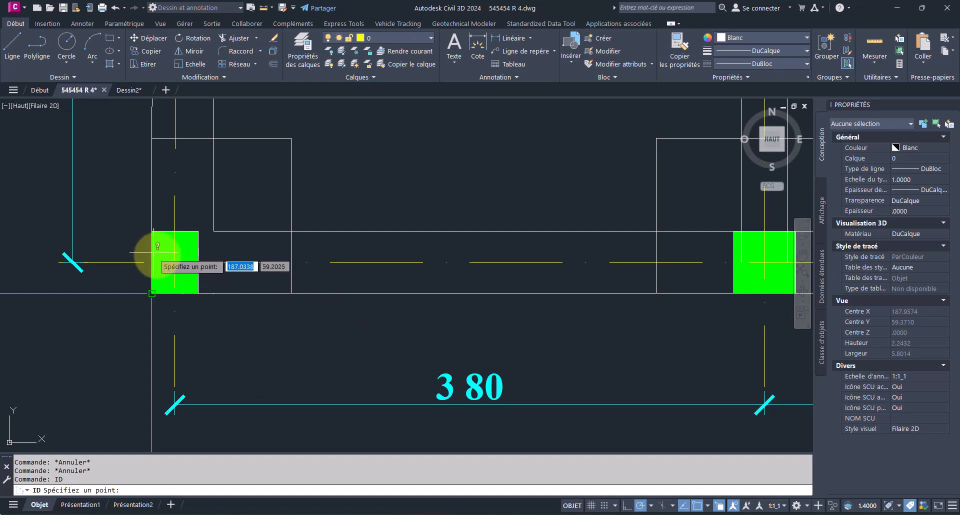
left_click(174, 262)
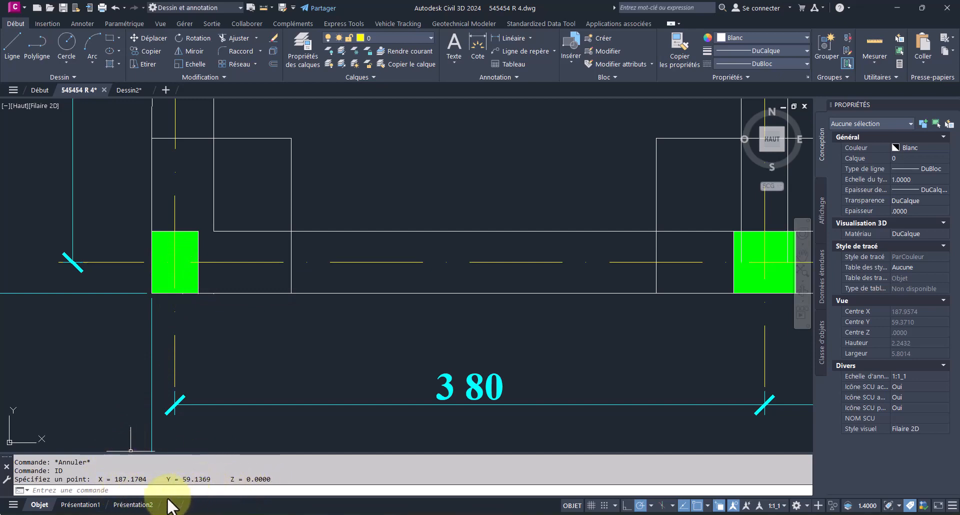
left_click(213, 479)
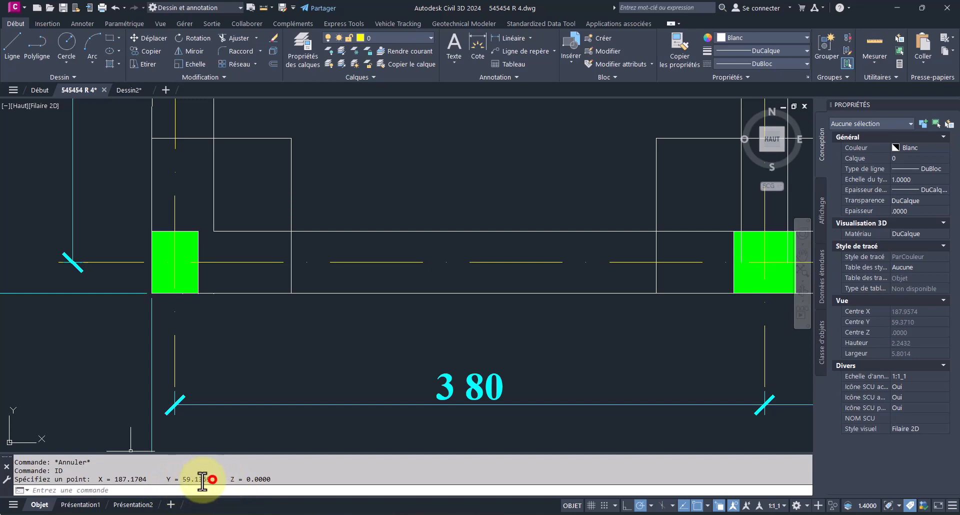
left_click_drag(202, 479, 115, 478)
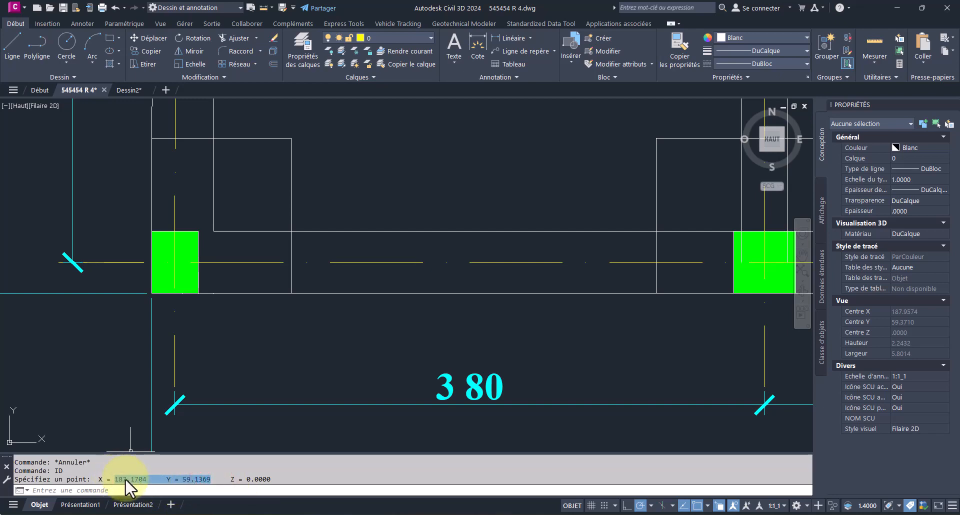
right_click(165, 479)
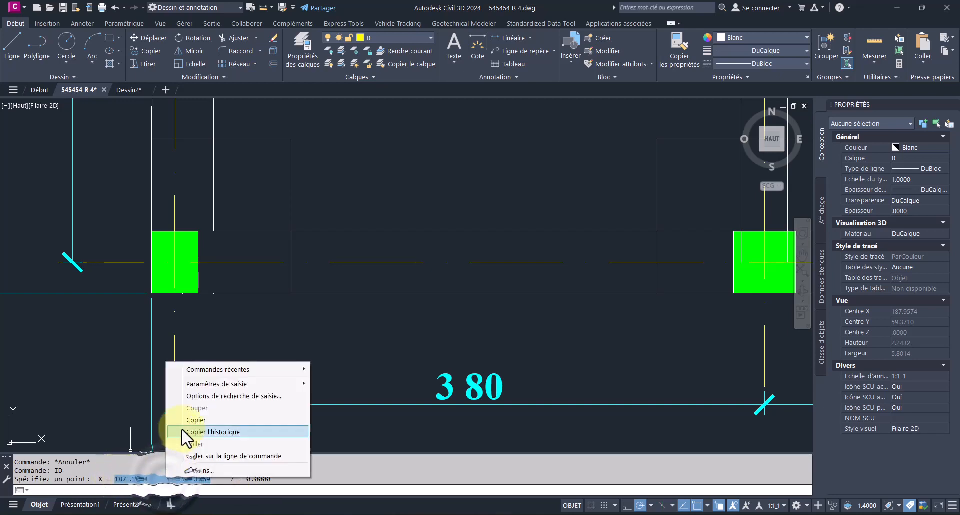
left_click(204, 422)
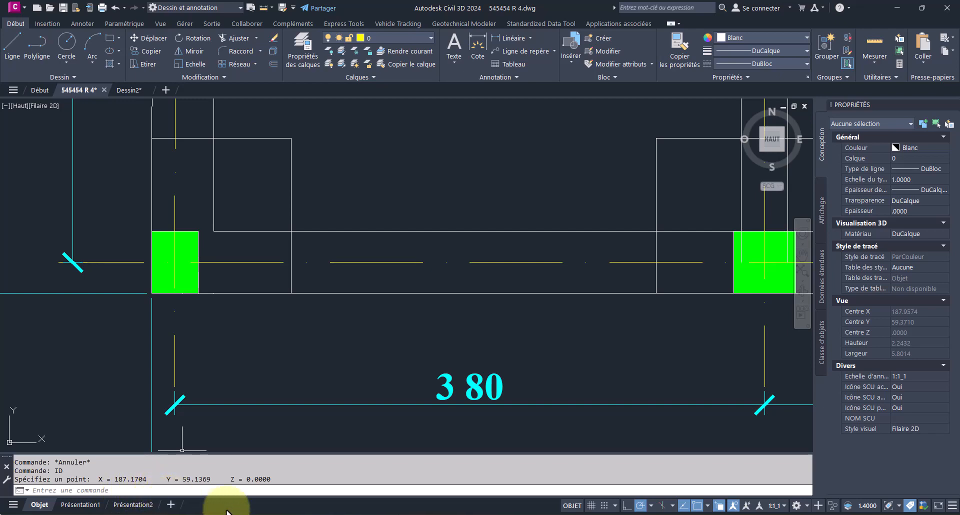
Paste the copied coordinates, 187.1704 and Y = 59.1369, into a new blank Notepad document and return to the FONDATIONS plan
left_click(20, 511)
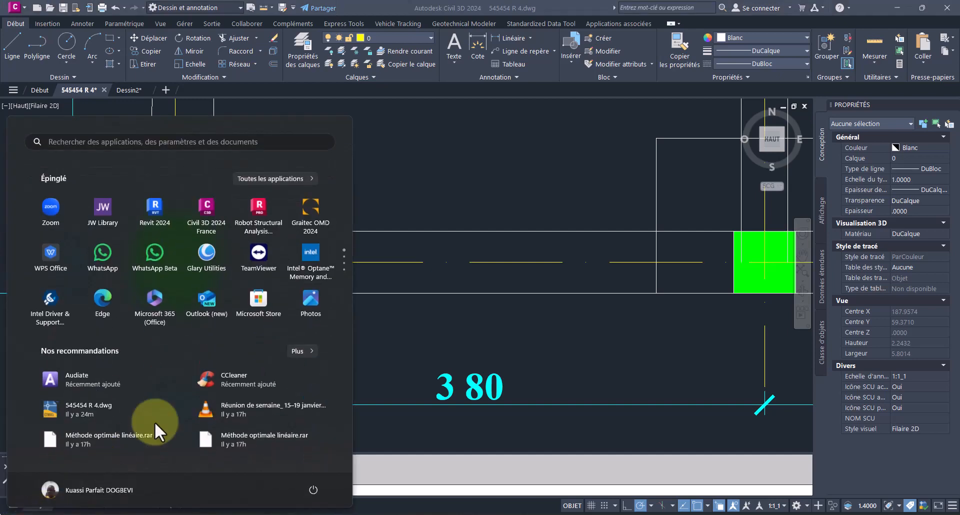
scroll(196, 307, "down", 1)
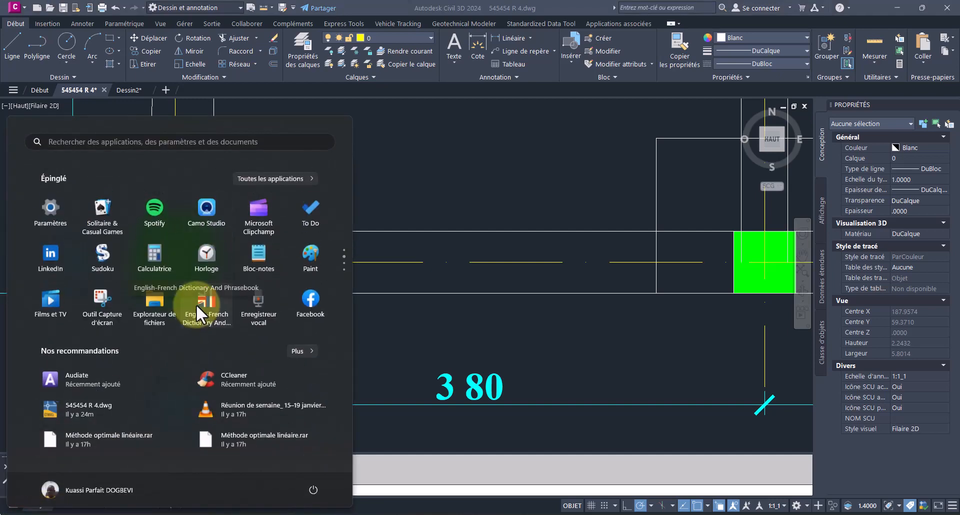
left_click(250, 261)
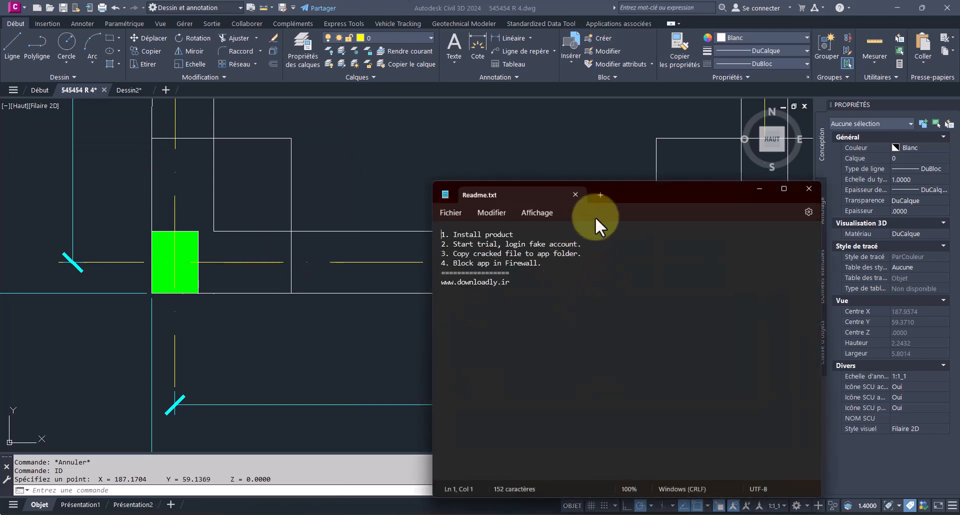
left_click(600, 194)
right_click(550, 280)
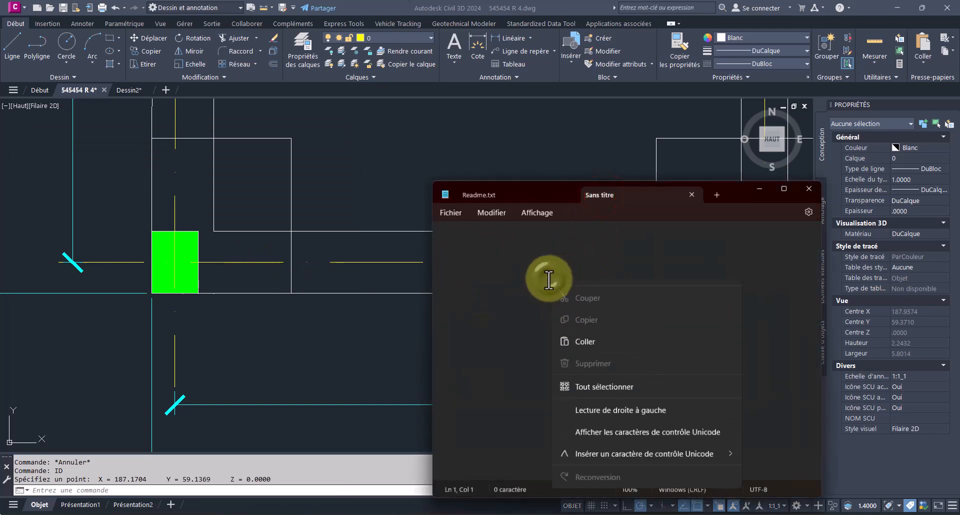
left_click(585, 360)
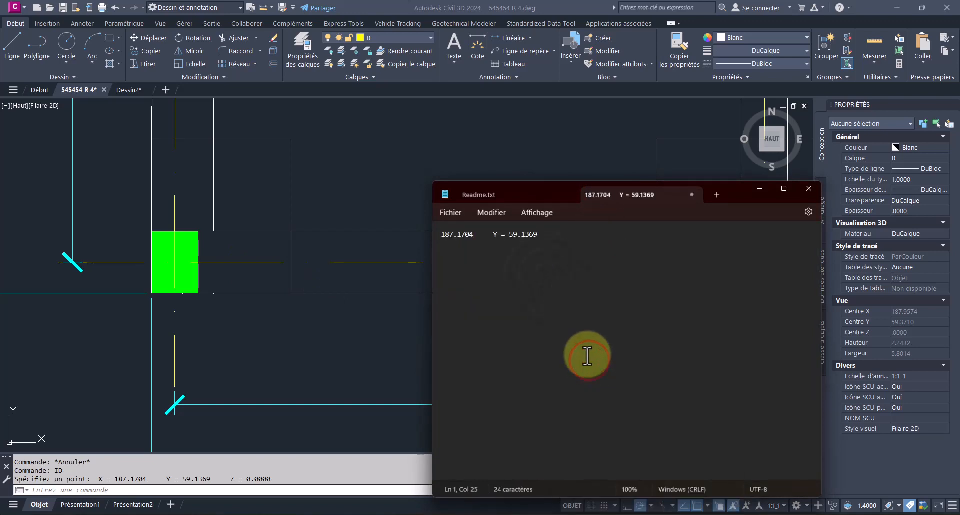
left_click(370, 347)
scroll(387, 350, "down", 5)
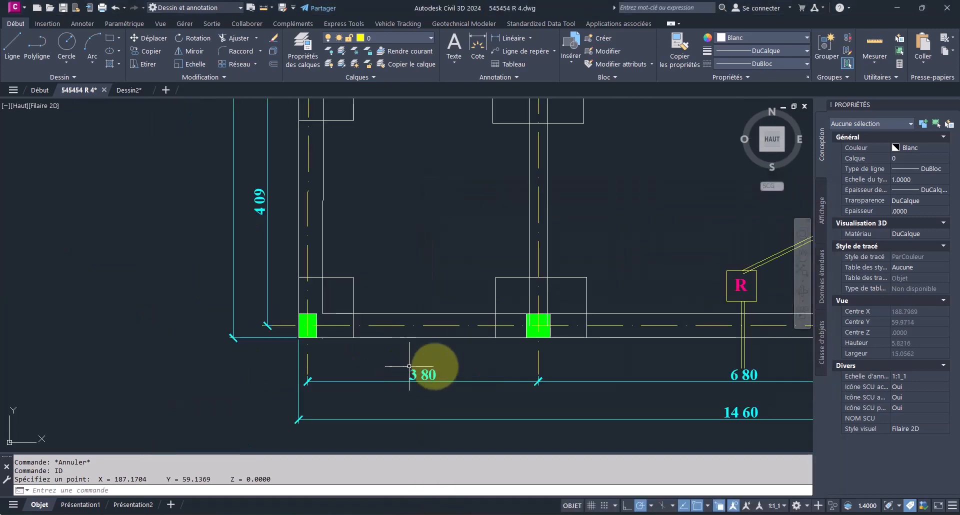
In the Dessin2 drawing, move the whole plan from the midpoint between the inner and outer wall corners at the front-left column to 187.1704,59.1369
middle_click_drag(530, 365, 439, 367)
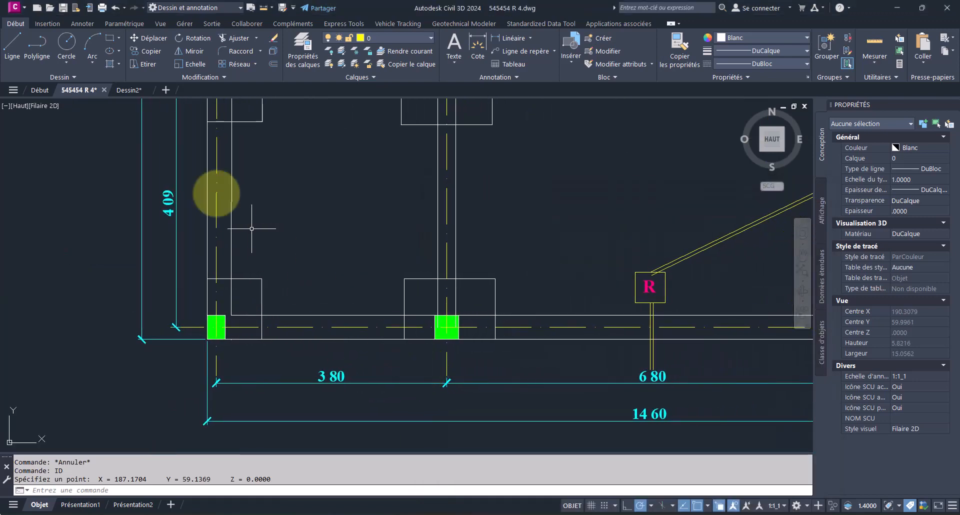
left_click(129, 90)
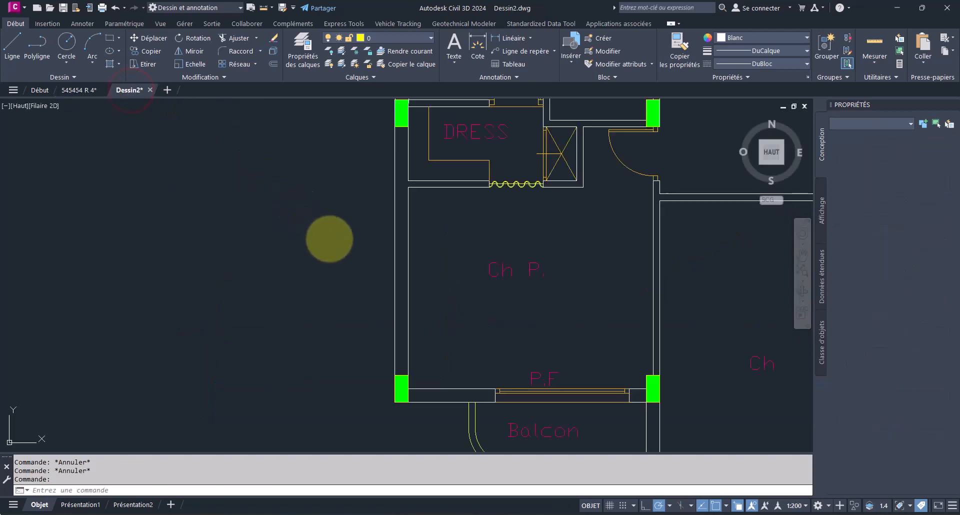
scroll(336, 247, "down", 10)
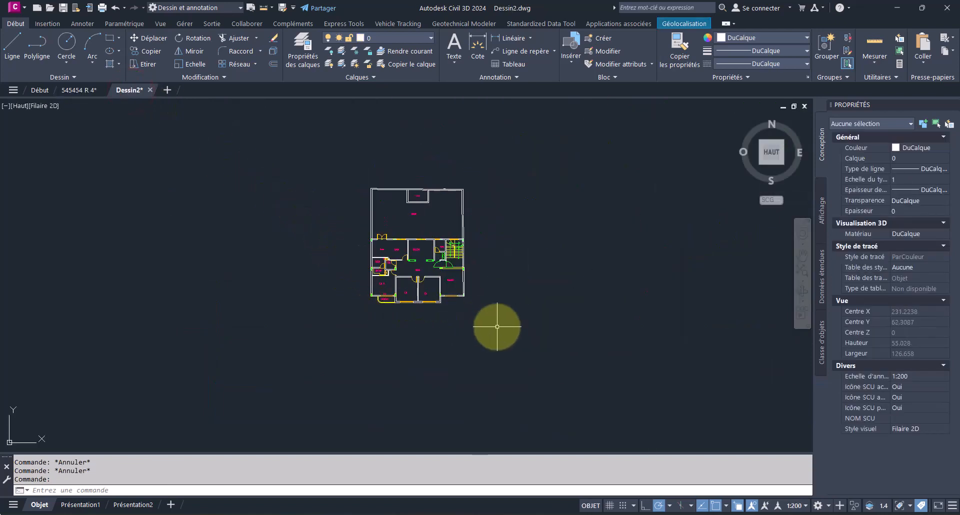
left_click(507, 330)
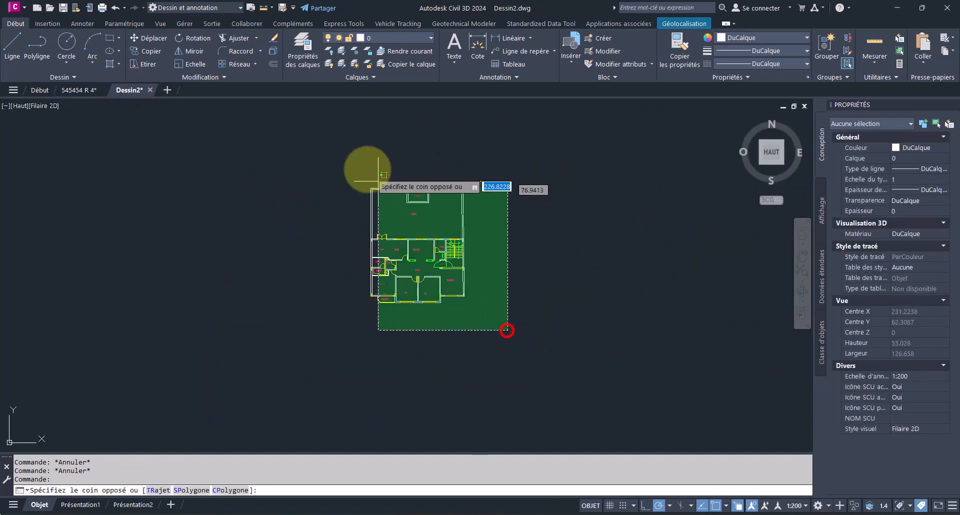
left_click(349, 155)
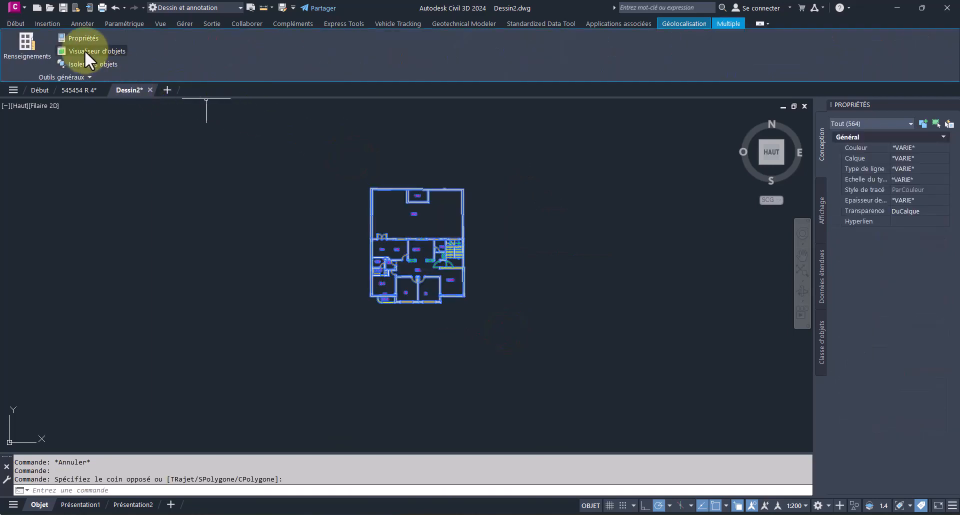
left_click(20, 22)
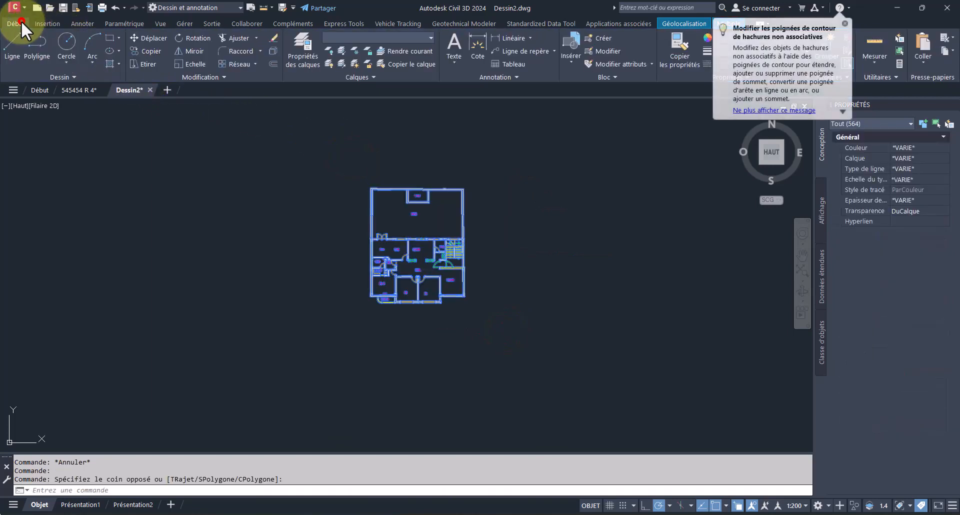
left_click(845, 23)
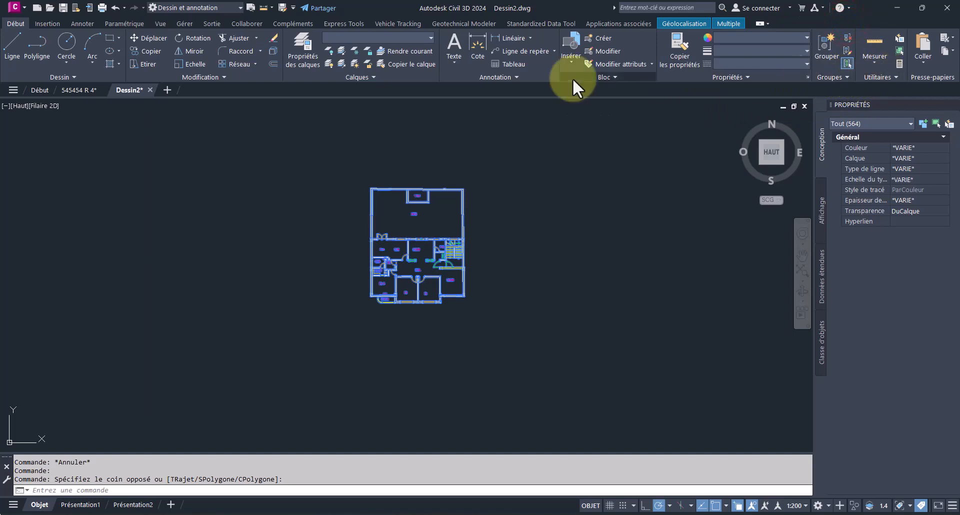
left_click(152, 36)
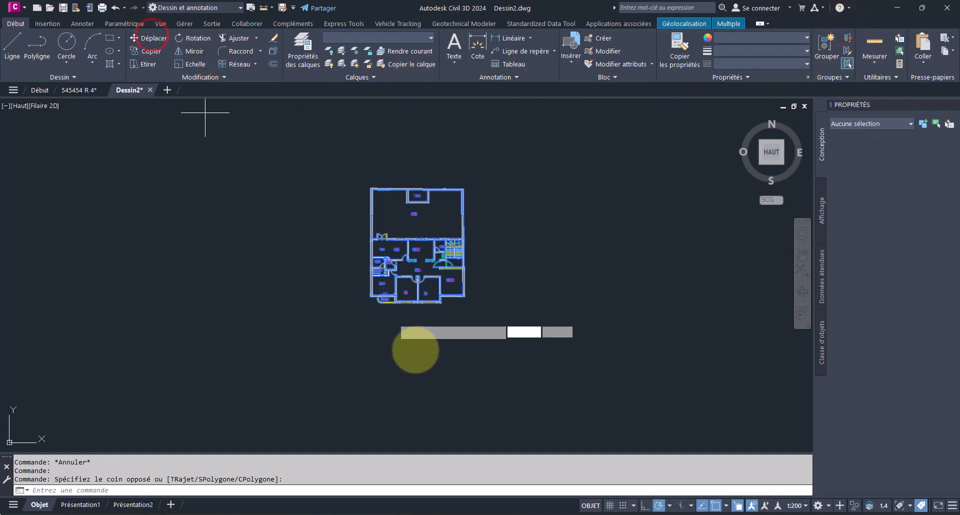
scroll(381, 315, "up", 5)
scroll(332, 238, "up", 10)
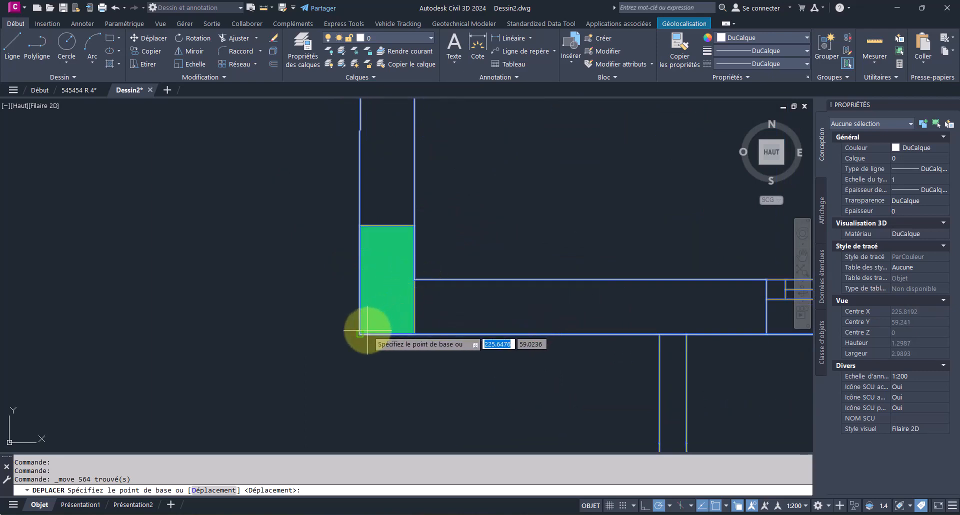
right_click(394, 348, "shift")
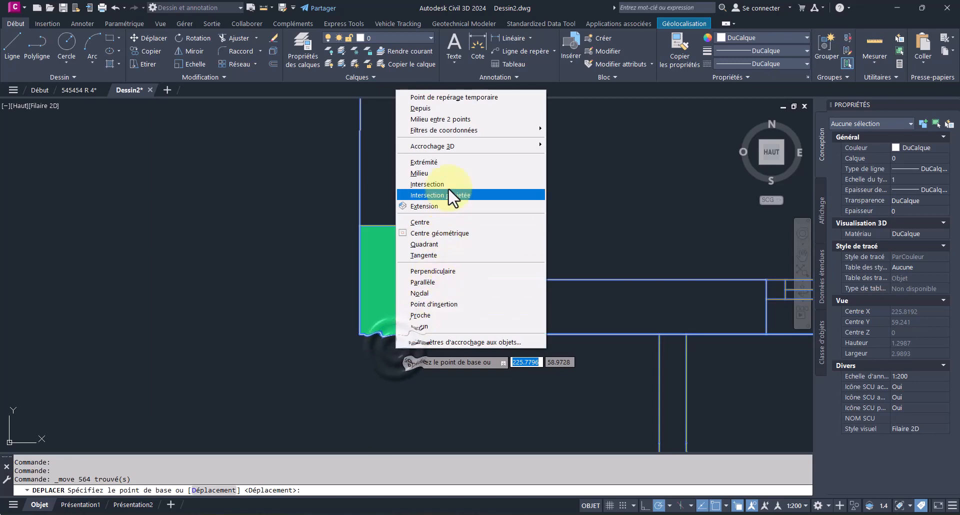
left_click(457, 122)
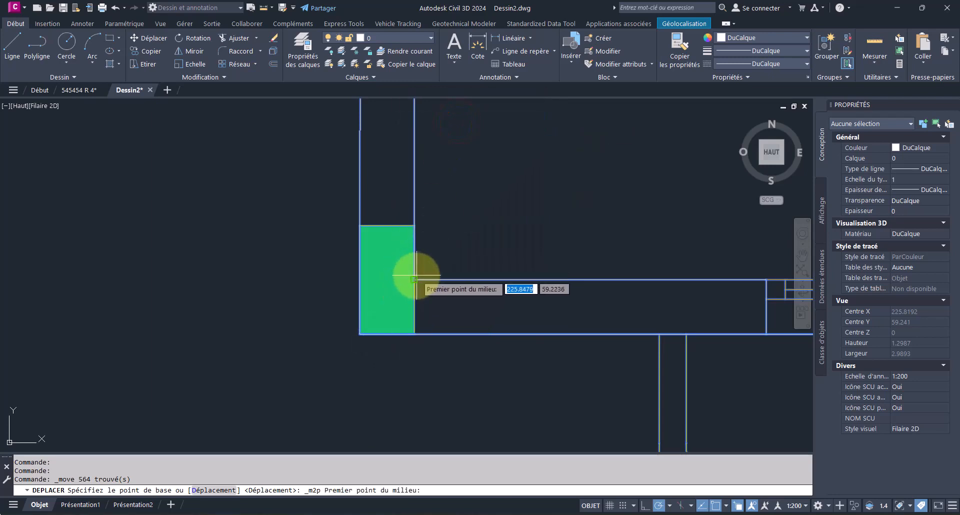
left_click(414, 280)
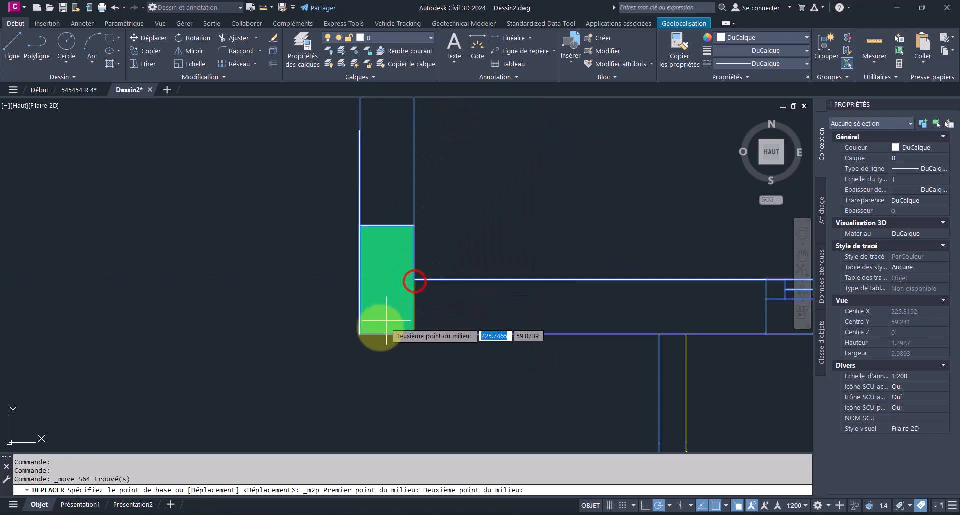
left_click(360, 333)
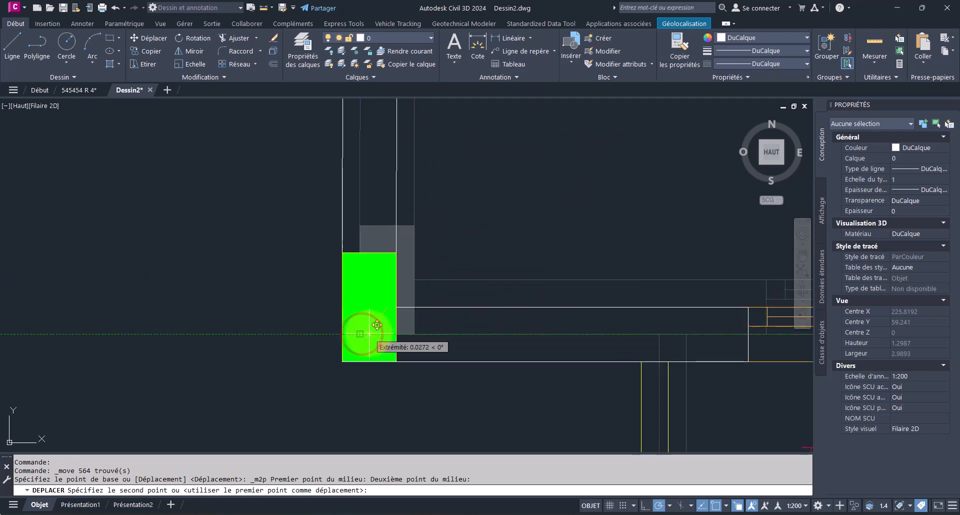
mouse_move(519, 505)
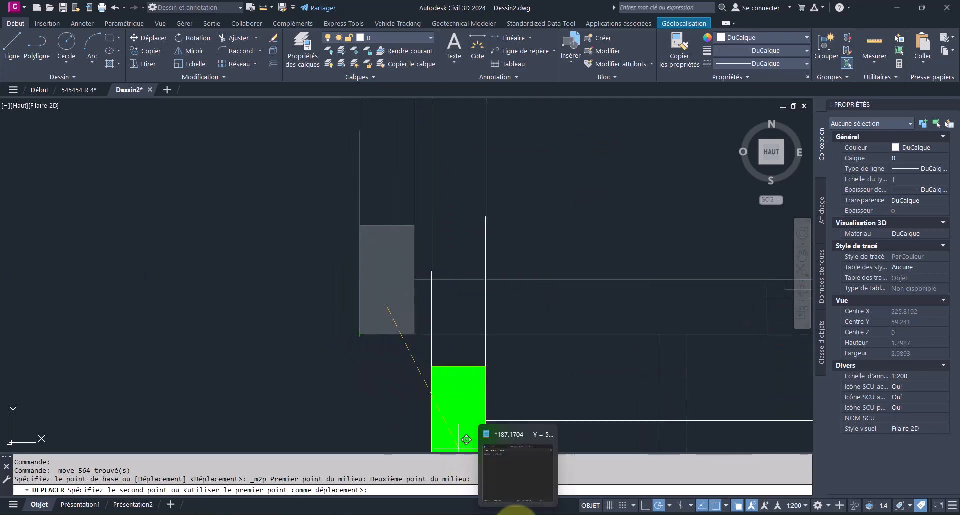
mouse_move(515, 487)
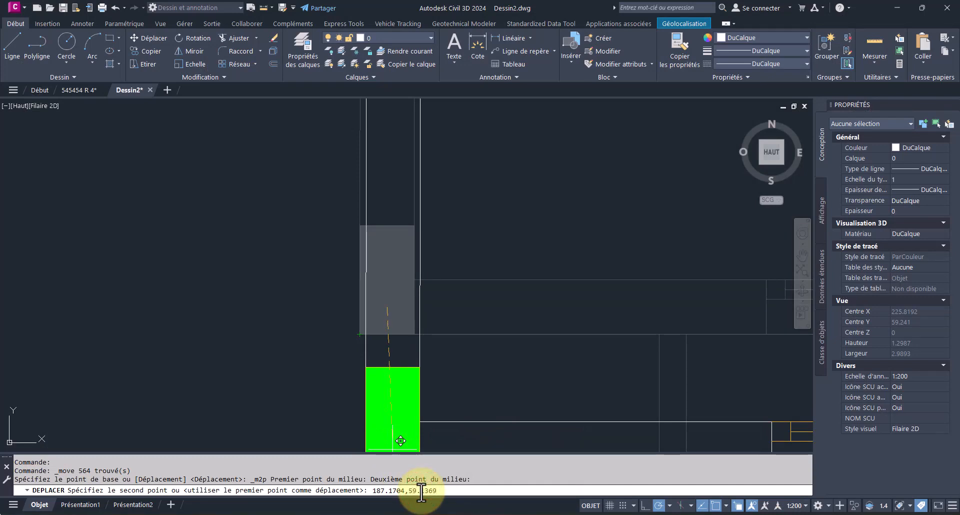
key("Return")
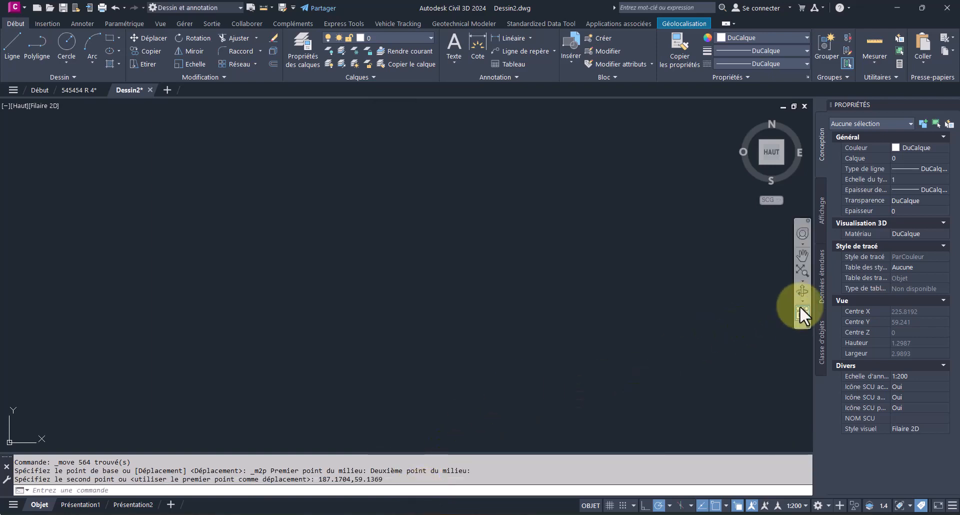
Query the coordinates of the midpoint between the inner and outer wall corners at the moved plan's front-left column with the ID command
left_click(806, 271)
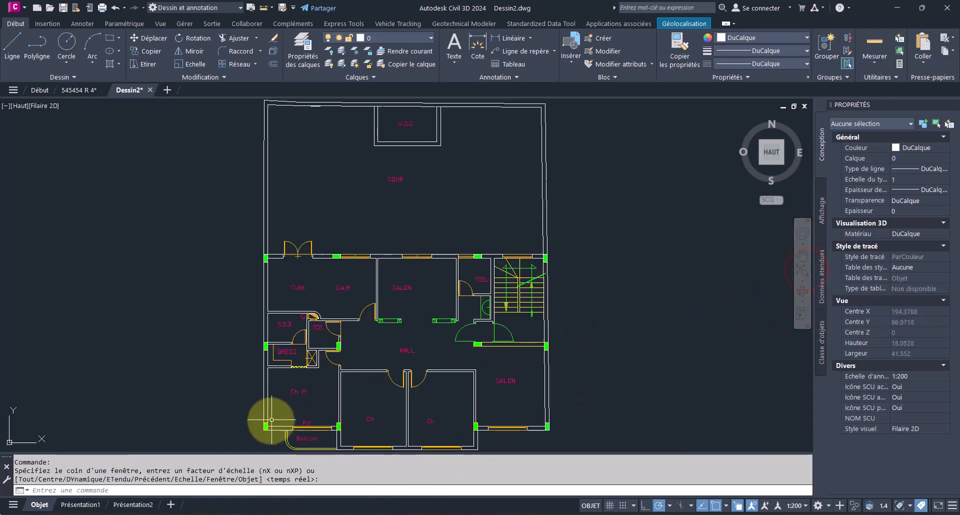
scroll(261, 439, "up", 5)
scroll(294, 332, "up", 2)
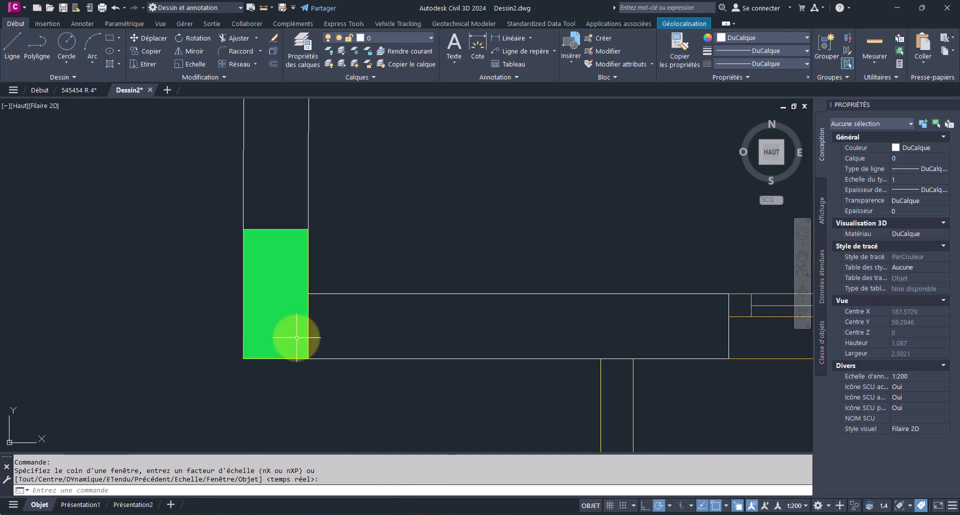
type("ID")
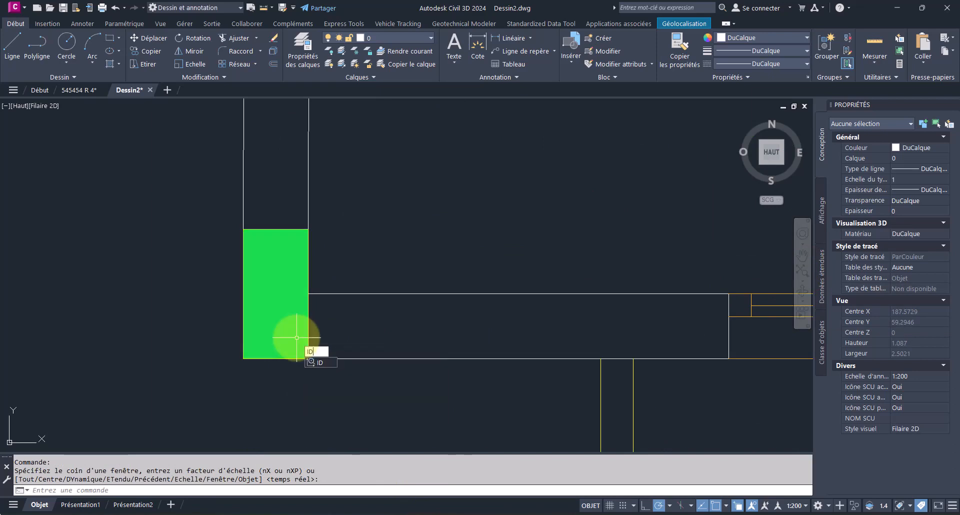
key("Return")
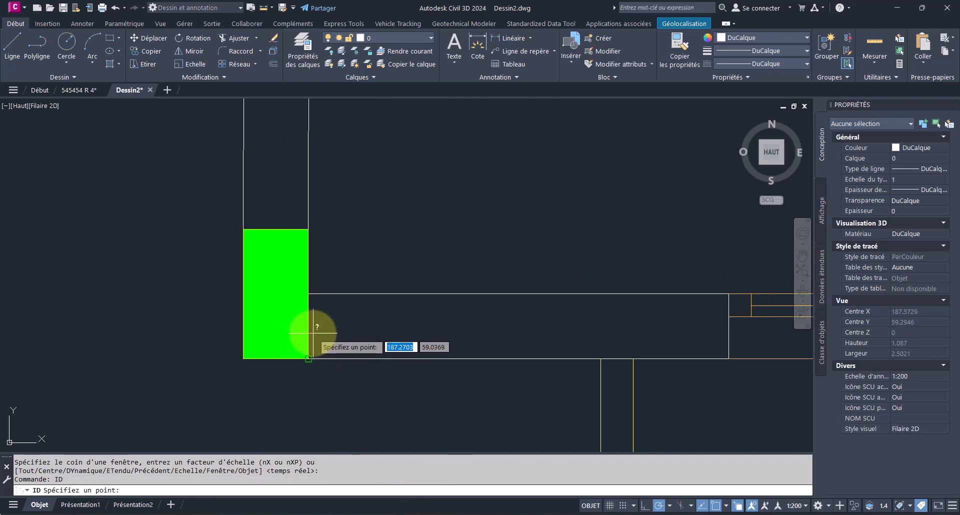
right_click(311, 334, "shift")
left_click(373, 107)
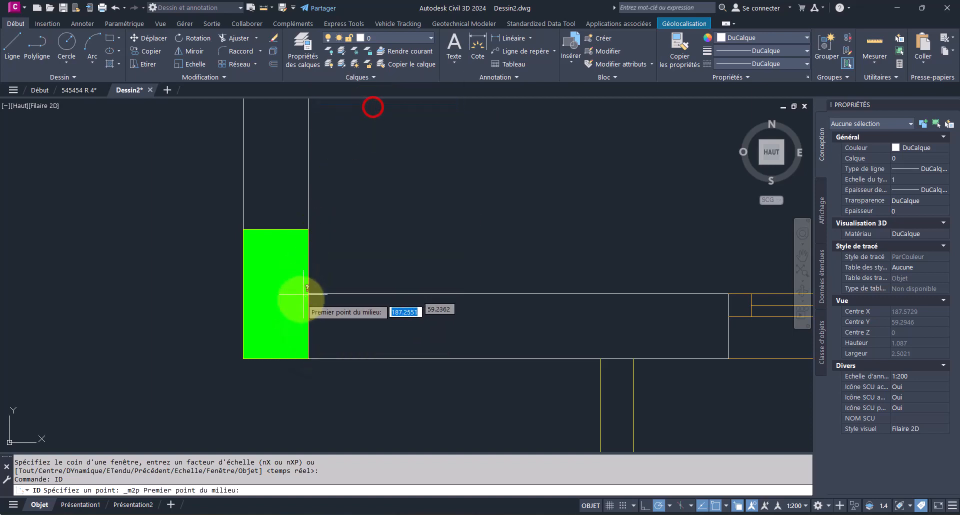
left_click(308, 294)
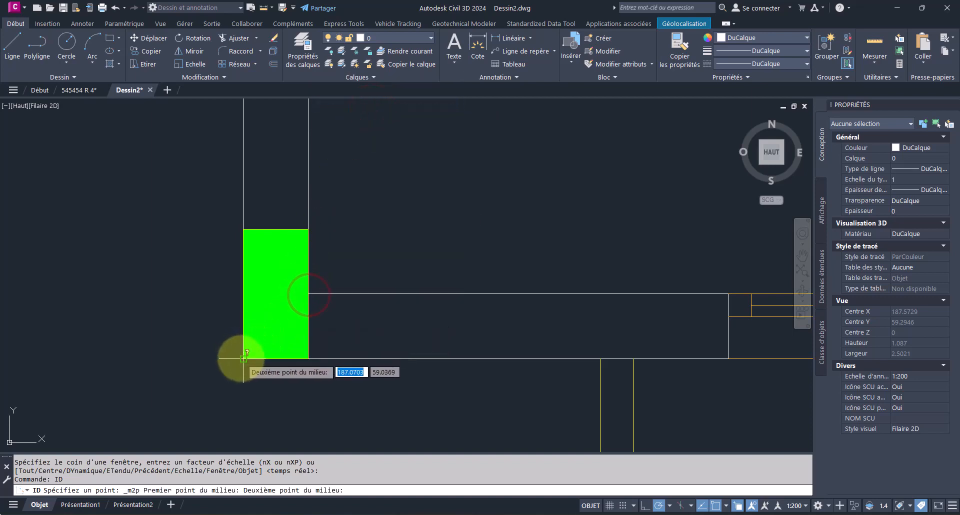
left_click(243, 359)
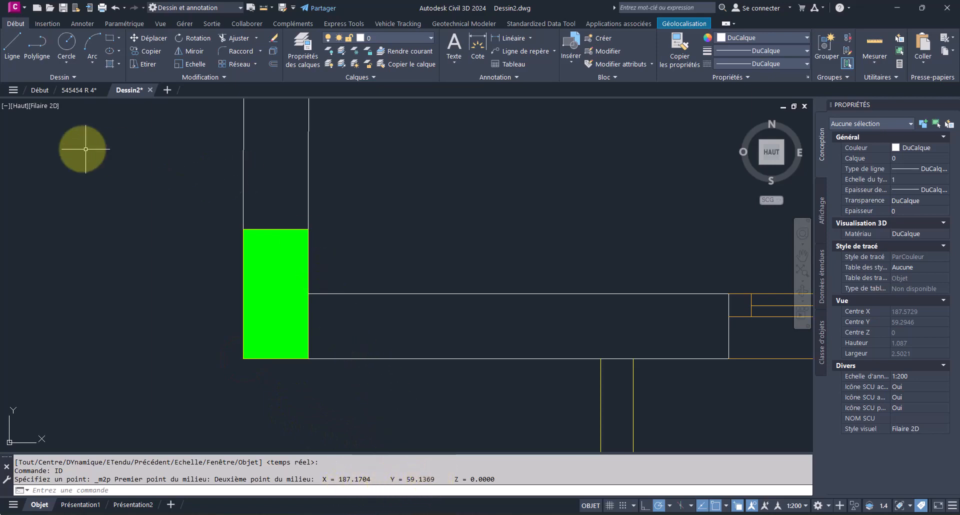
Compare the front-left corner columns of the FONDATIONS and ETAGES COURANTS plans in the 545454 R 4 drawing
left_click(74, 89)
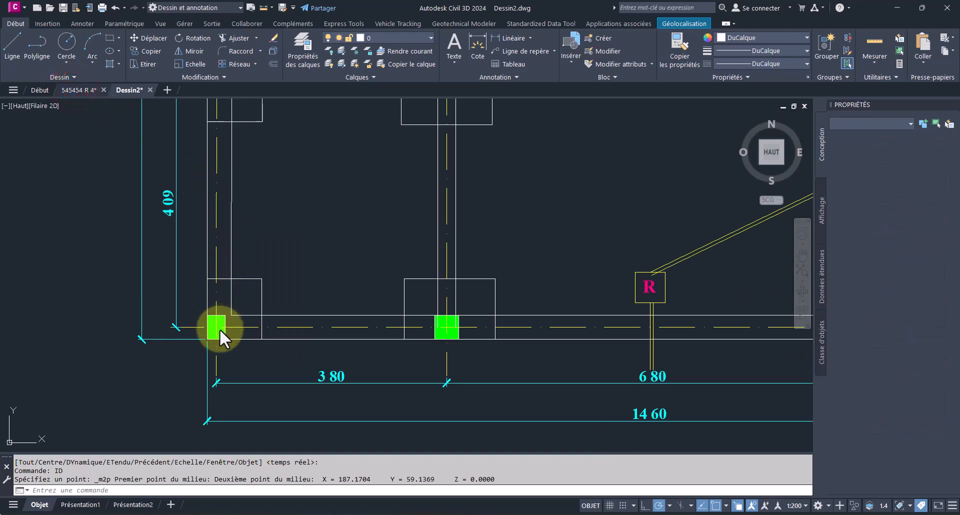
scroll(222, 335, "down", 6)
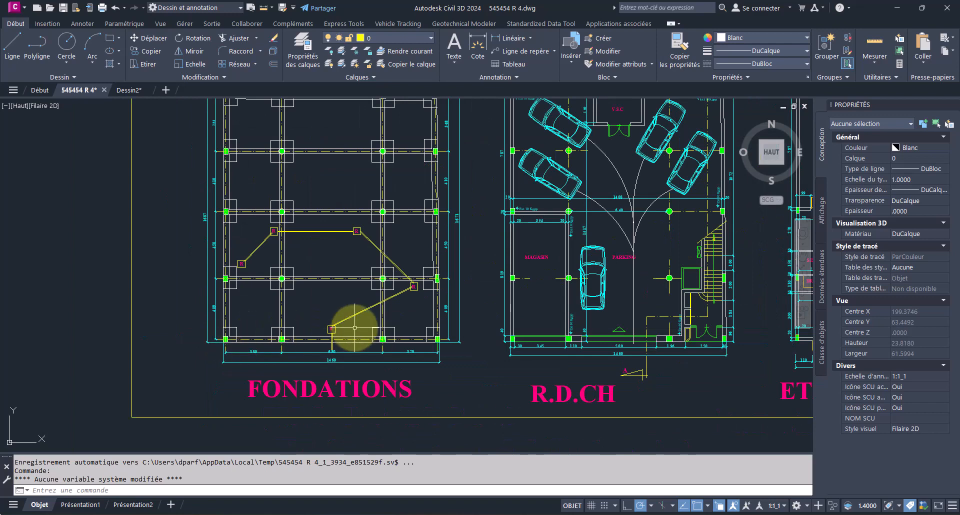
middle_click_drag(349, 327, 256, 330)
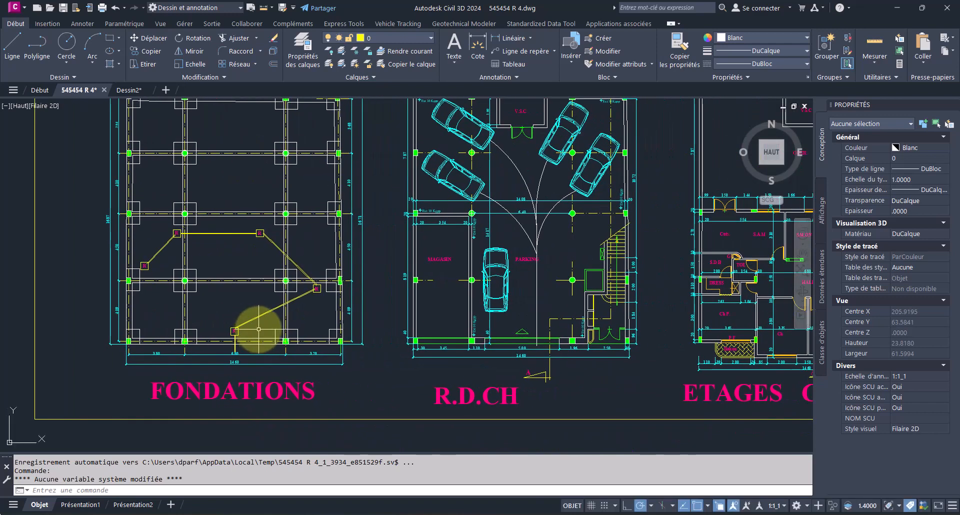
scroll(259, 329, "down", 2)
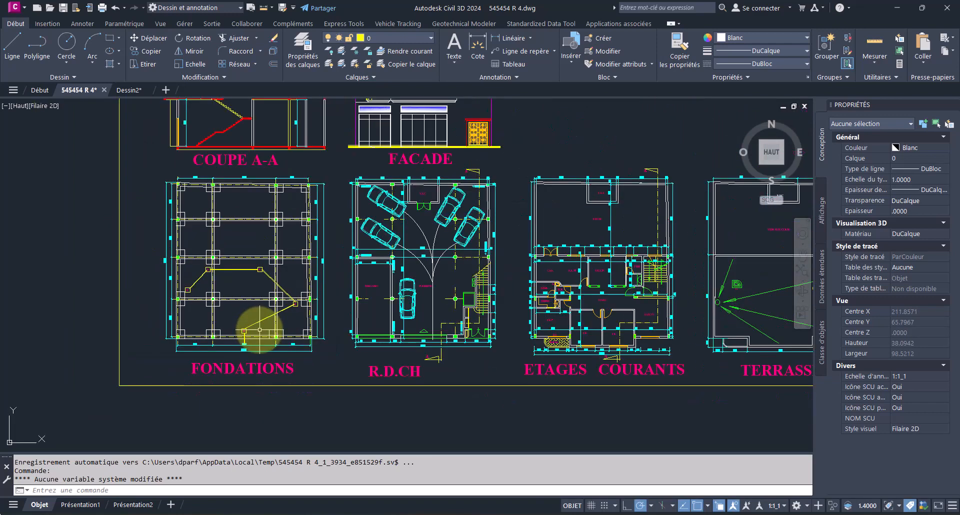
scroll(520, 332, "up", 12)
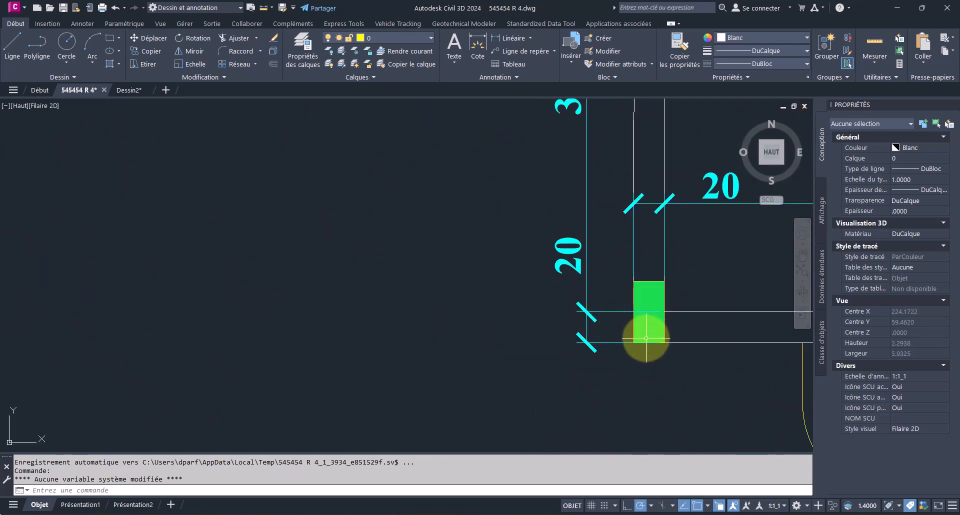
scroll(646, 338, "down", 14)
scroll(90, 337, "up", 4)
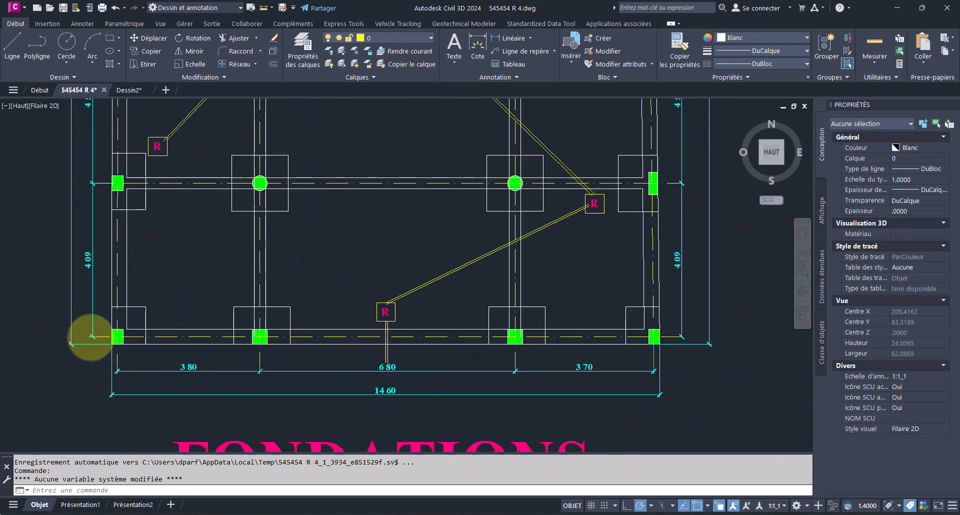
scroll(90, 337, "up", 10)
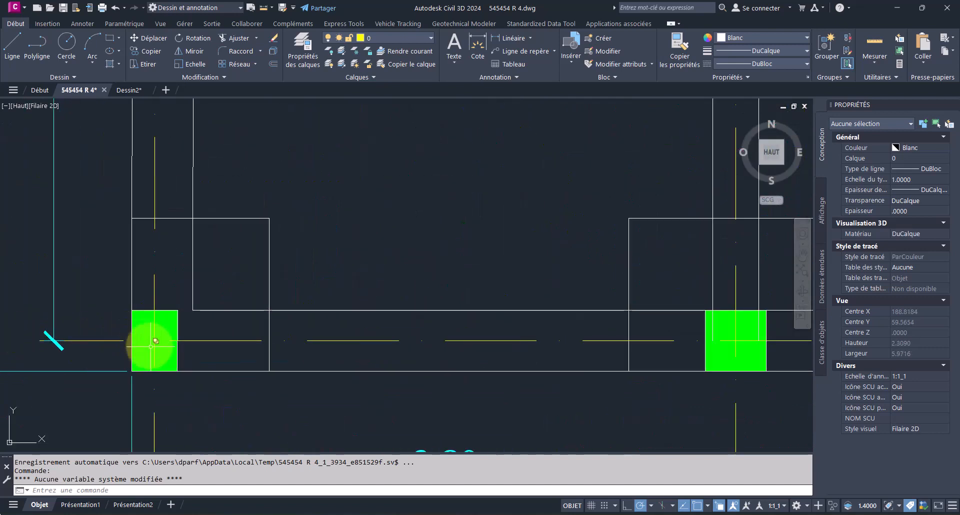
scroll(153, 340, "down", 12)
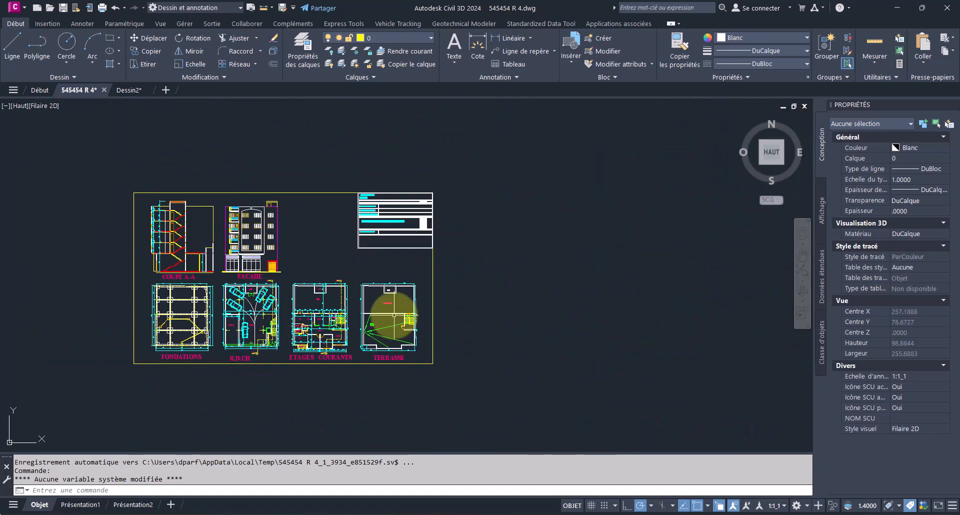
Purge all unused elements from the Dessin2 drawing with the PURGER command, confirming the purge for all selected elements
left_click(126, 89)
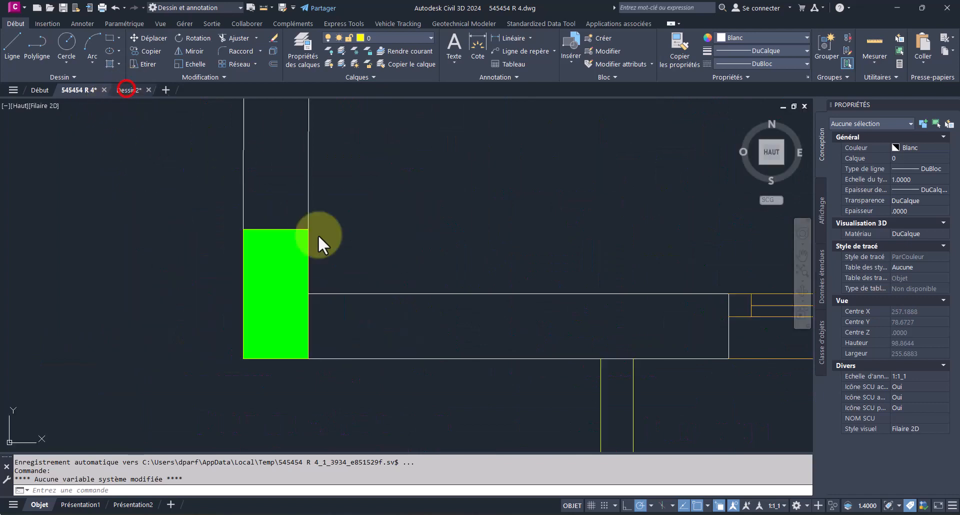
scroll(362, 331, "down", 15)
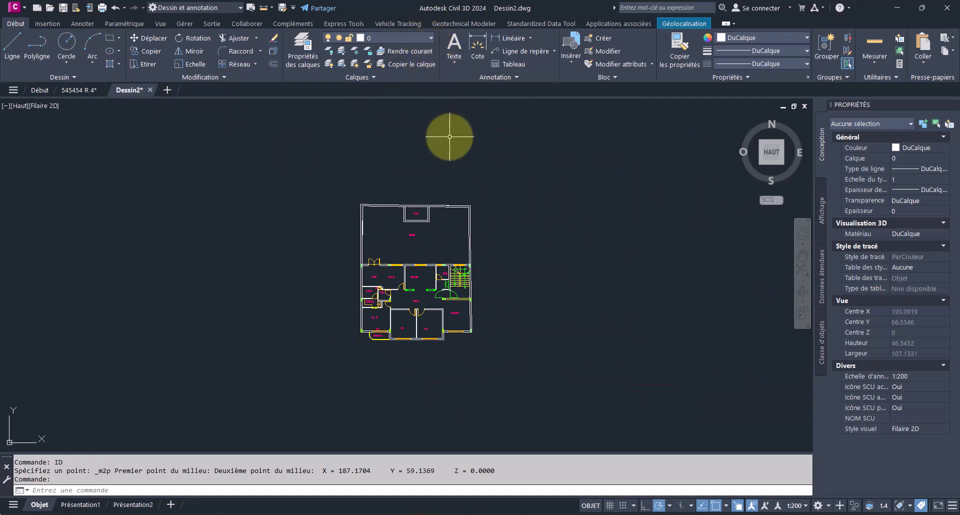
type("urg")
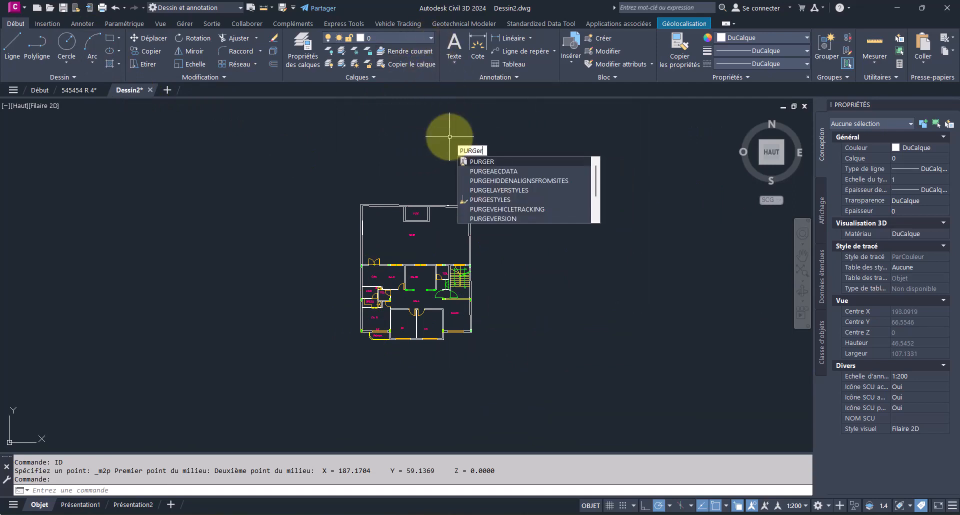
type("er")
key("Return")
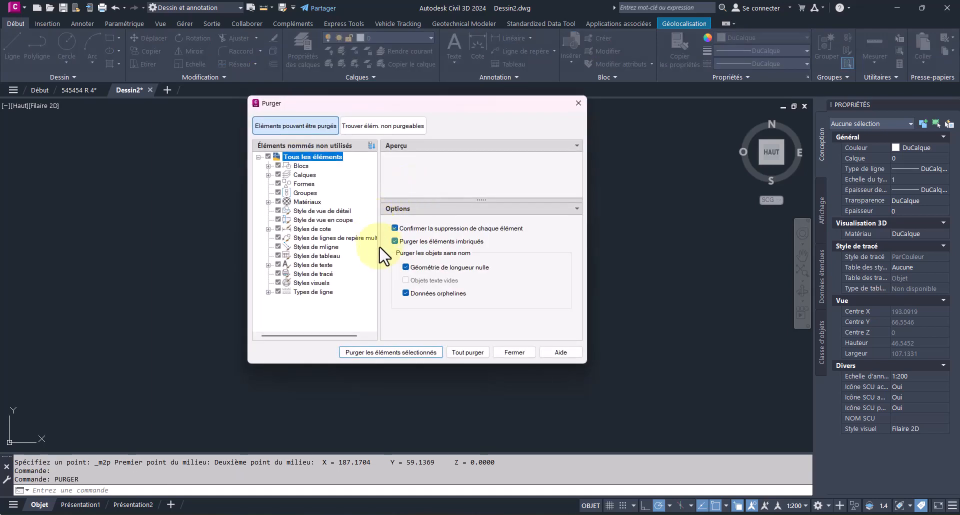
left_click(464, 352)
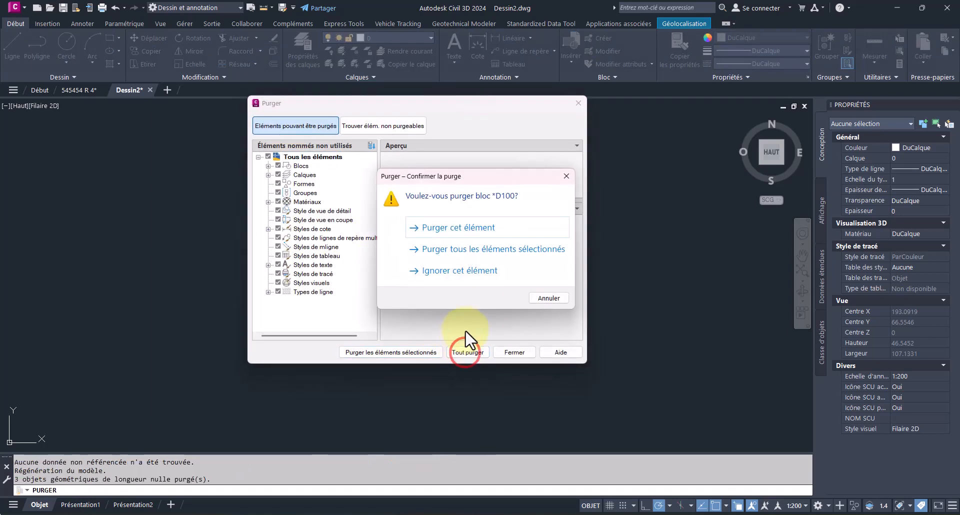
left_click(478, 248)
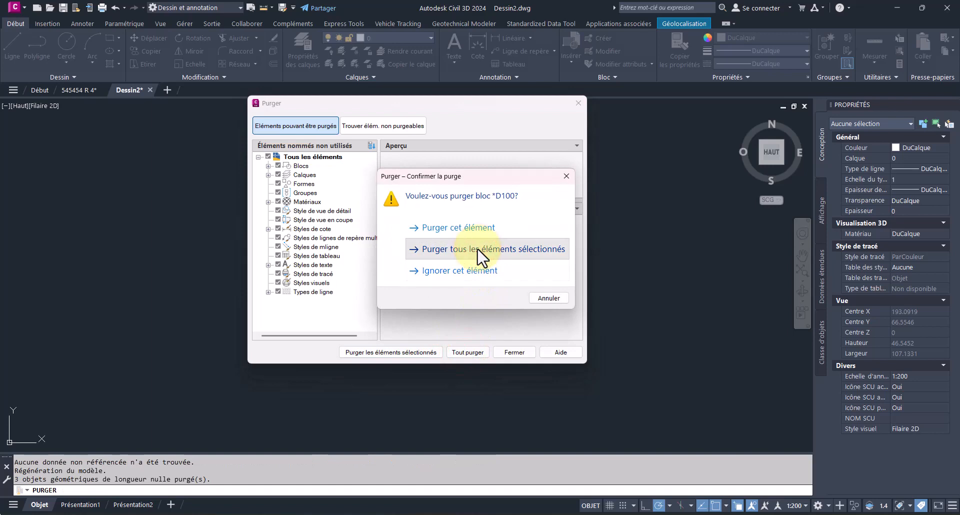
left_click(478, 249)
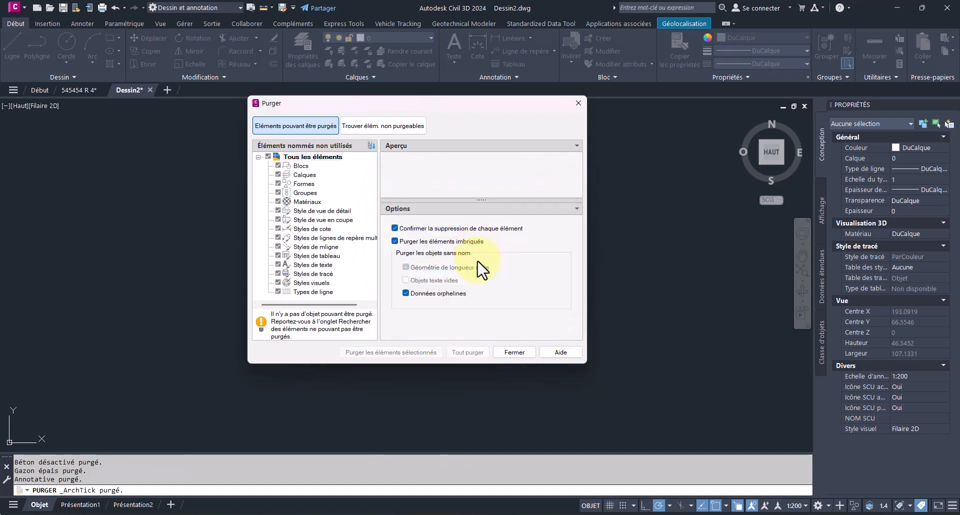
left_click(511, 353)
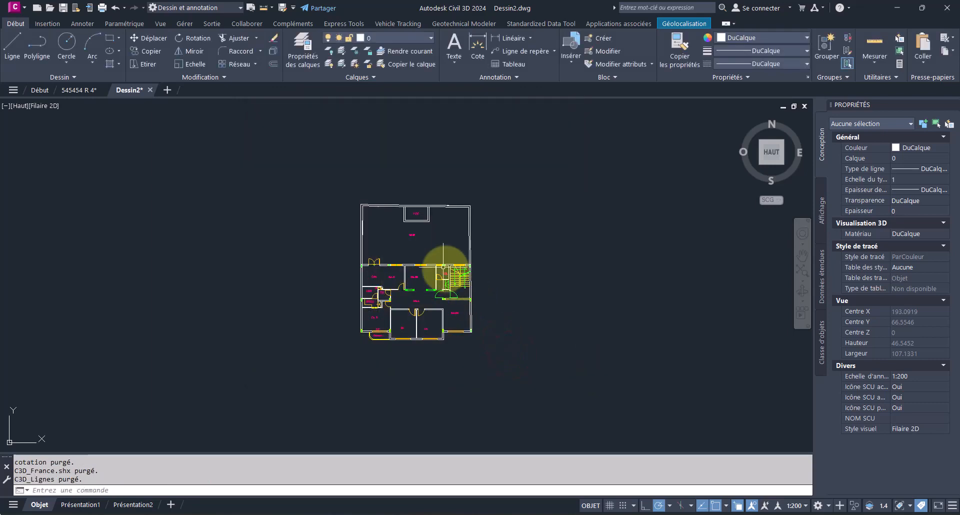
Save the purged plan as Fond in DXF AutoCAD 2018 format in the 545454 R 4 folder
scroll(407, 326, "up", 4)
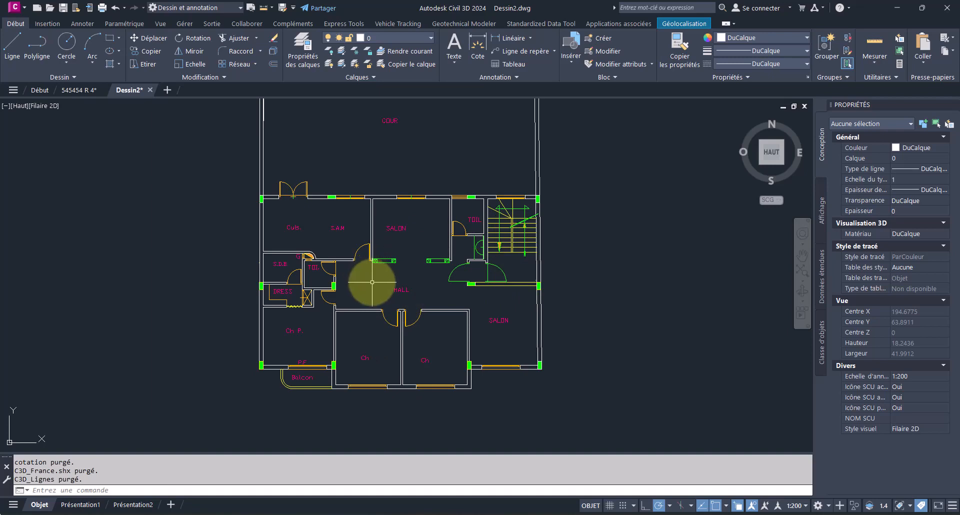
scroll(393, 221, "down", 4)
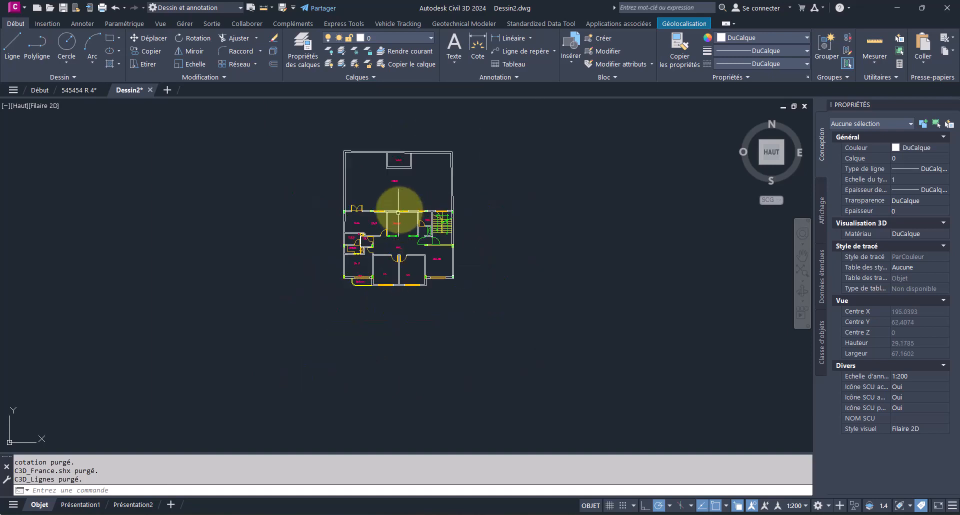
left_click(64, 7)
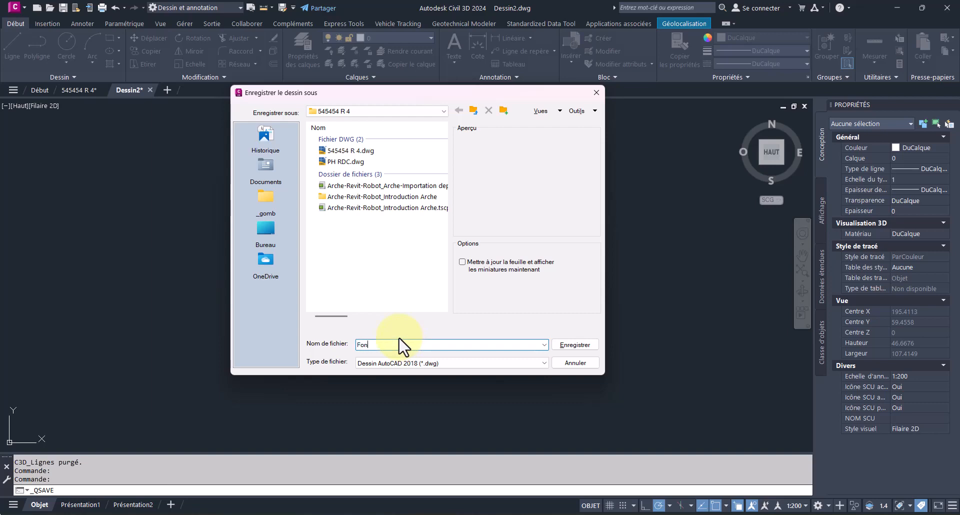
left_click(544, 365)
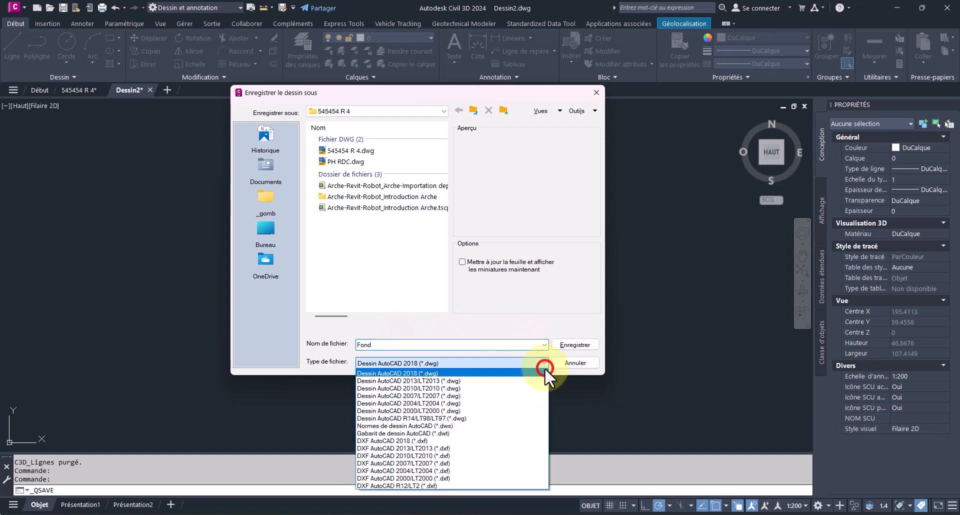
left_click(475, 440)
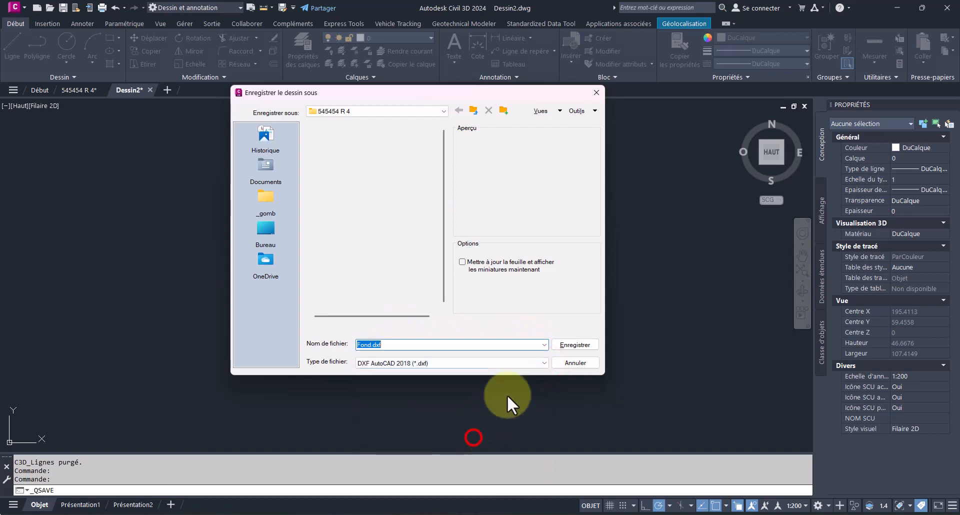
left_click(582, 346)
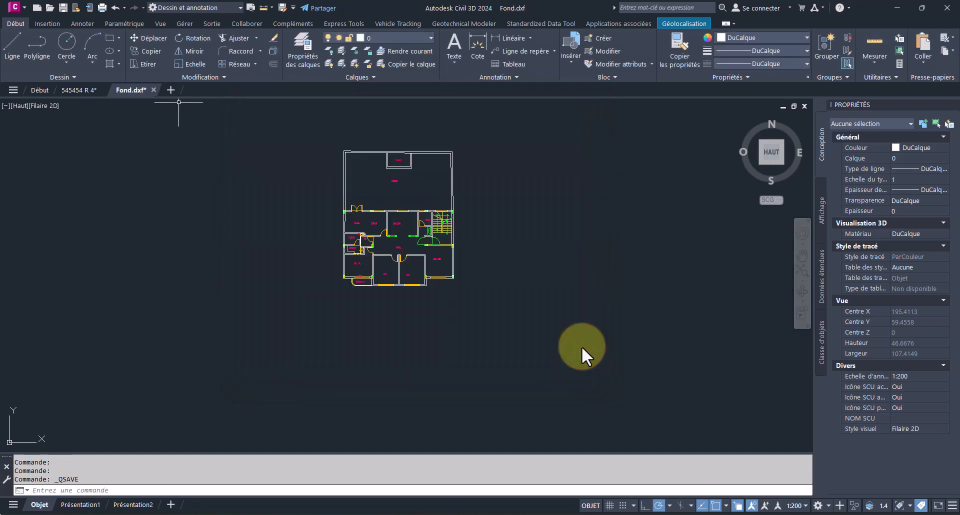
Close Fond.dxf without saving it in AutoCAD 2018 drawing format, and switch to Arche Ossature
left_click(150, 90)
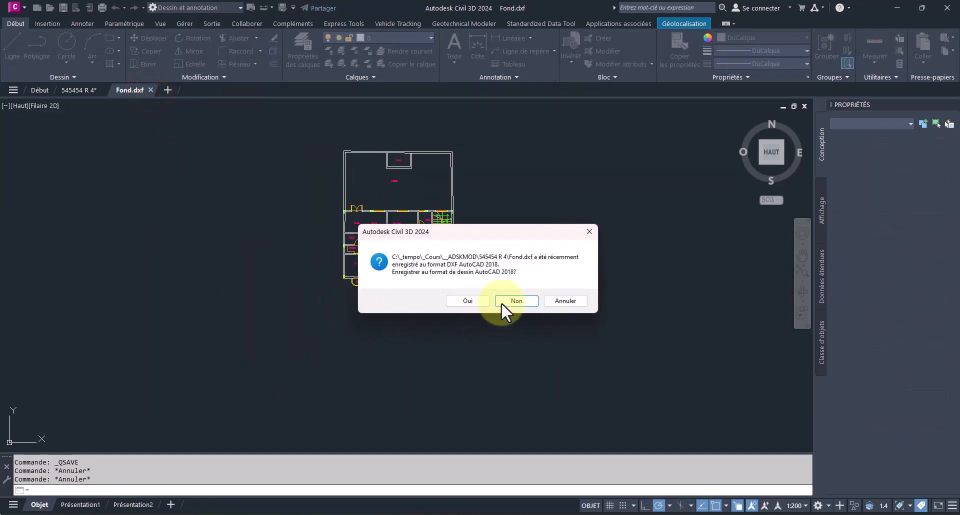
left_click(510, 301)
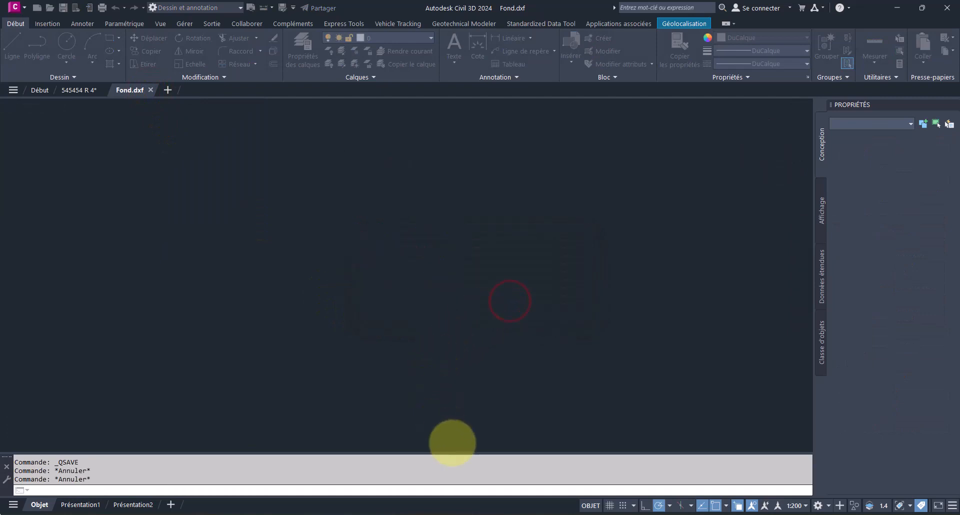
left_click(480, 507)
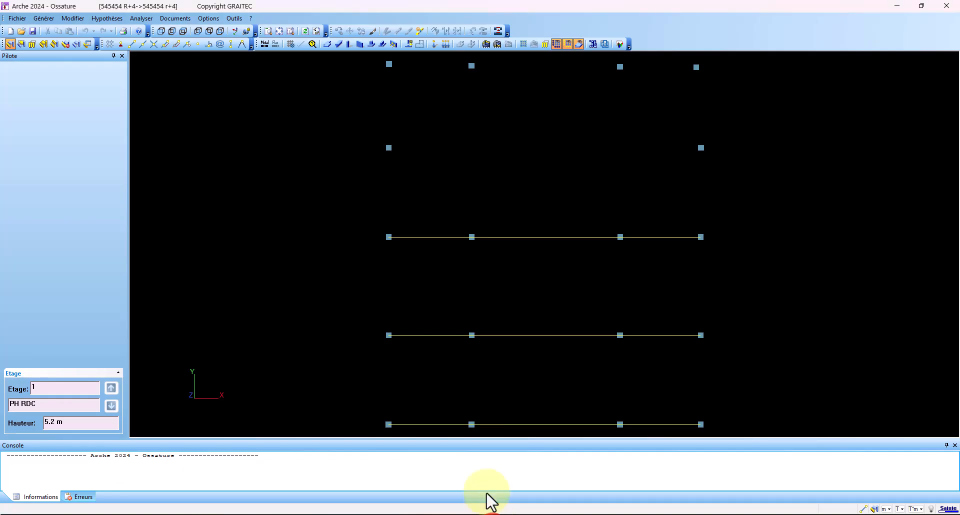
Try to import Fond.dxf by layers (Par couches) into storey 1 in metres, and close the import report
left_click(21, 19)
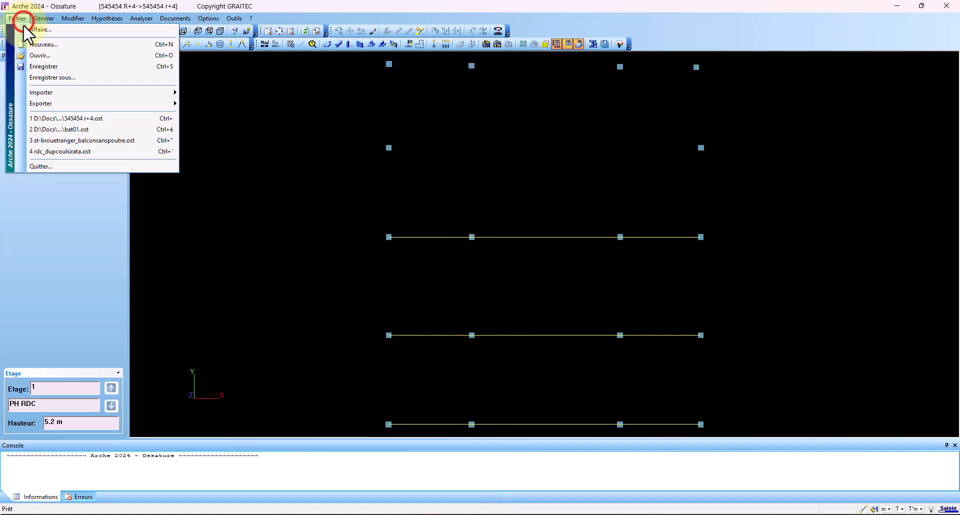
mouse_move(48, 96)
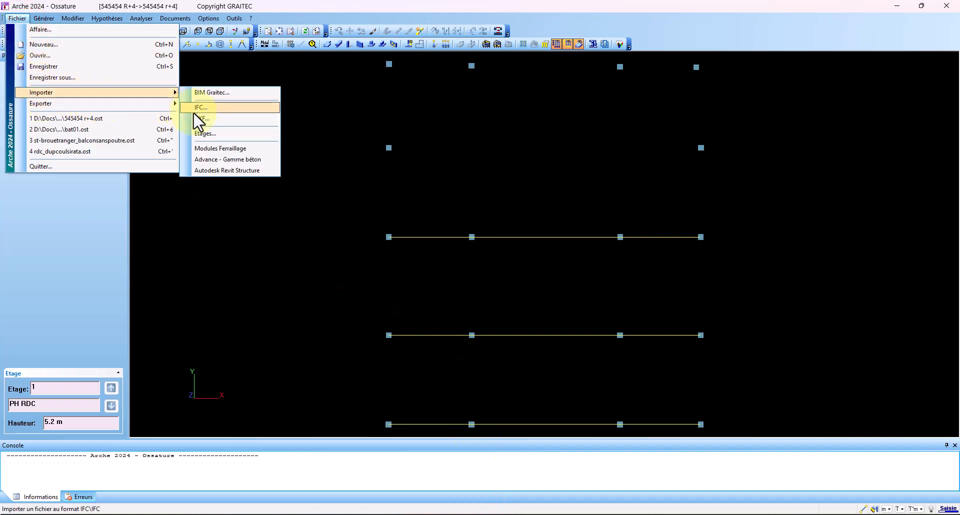
left_click(206, 120)
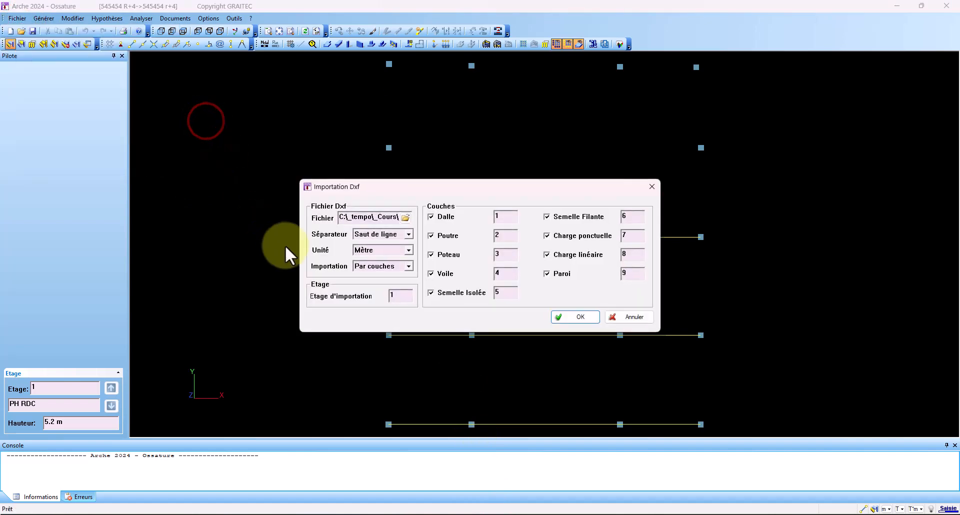
left_click(403, 218)
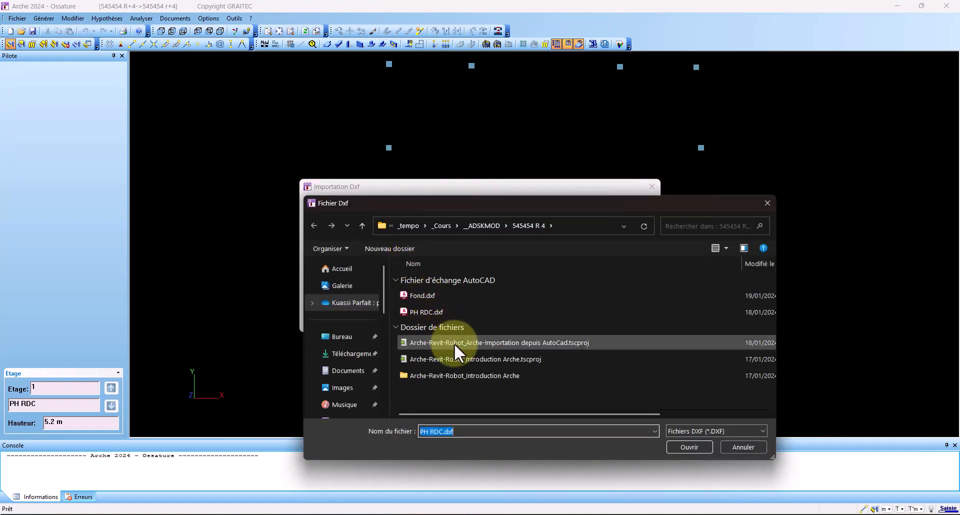
left_click(428, 294)
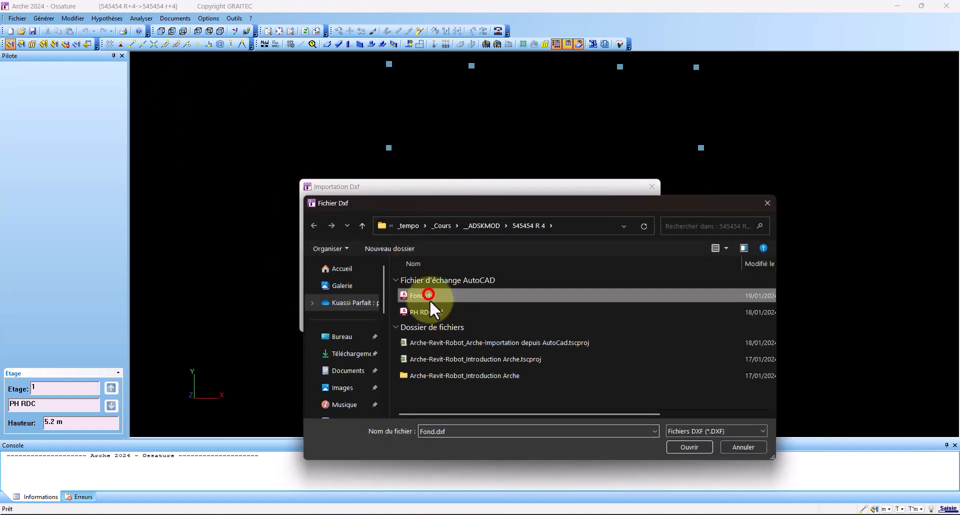
left_click(688, 444)
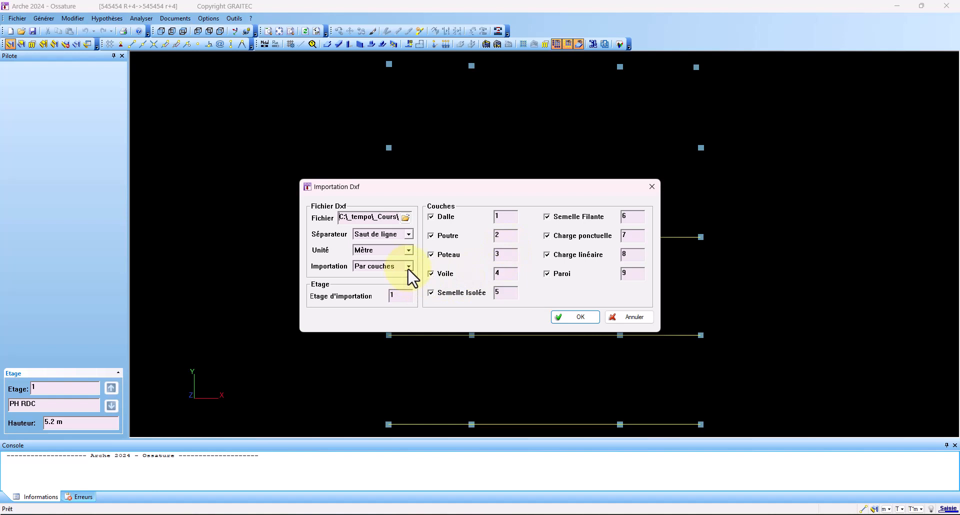
left_click(566, 314)
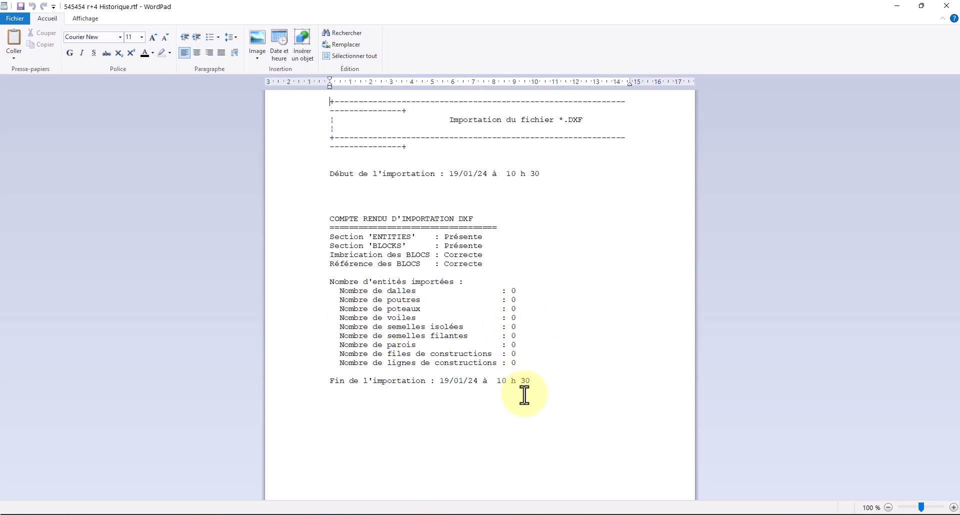
left_click(946, 5)
Import Fond.dxf into storey 1 in metres with the Globale import mode, and close the import report
left_click(20, 18)
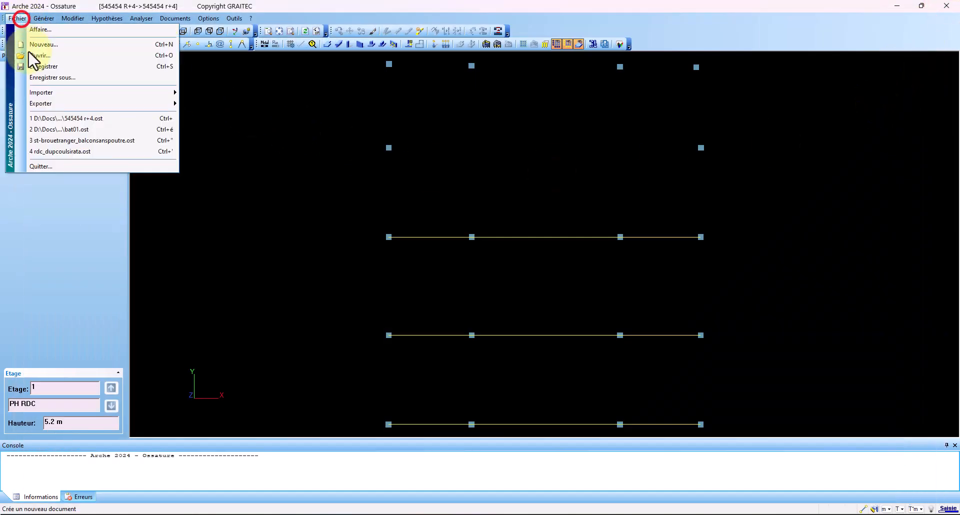
mouse_move(66, 95)
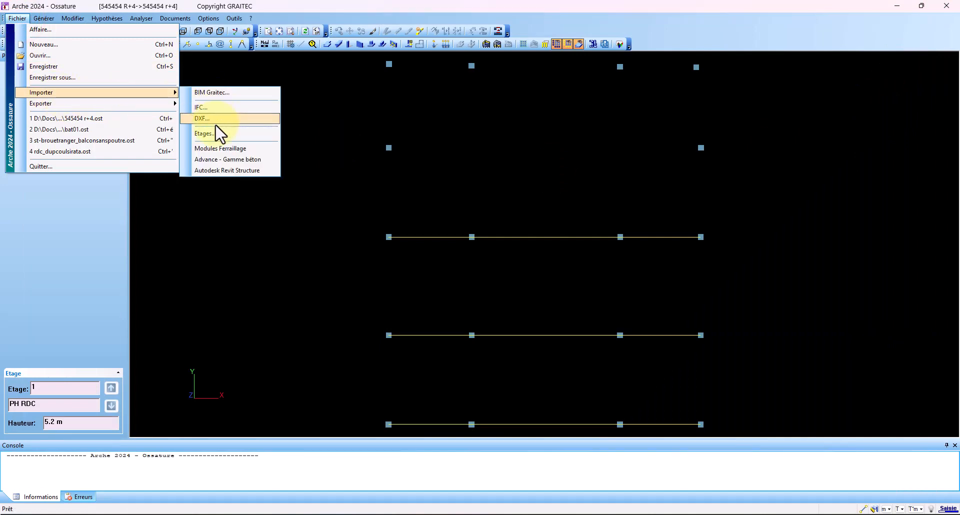
left_click(212, 123)
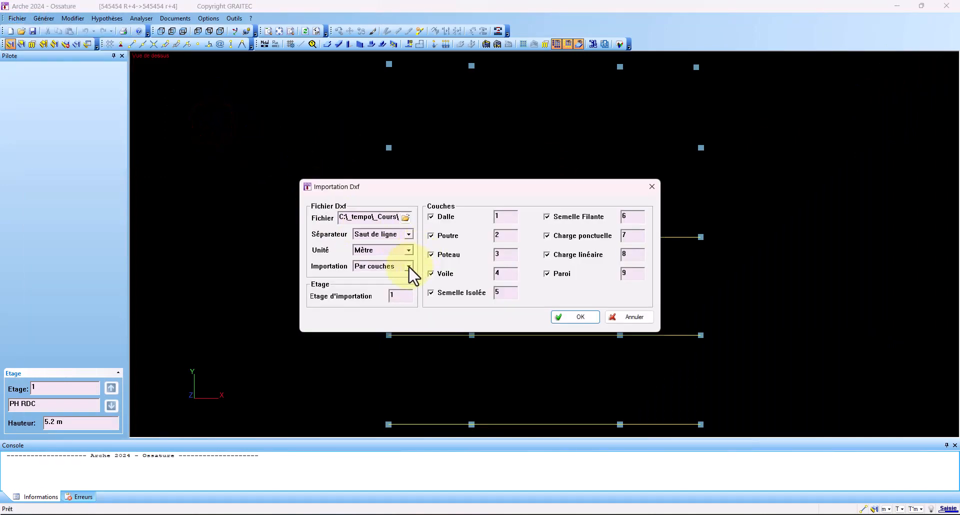
left_click(408, 268)
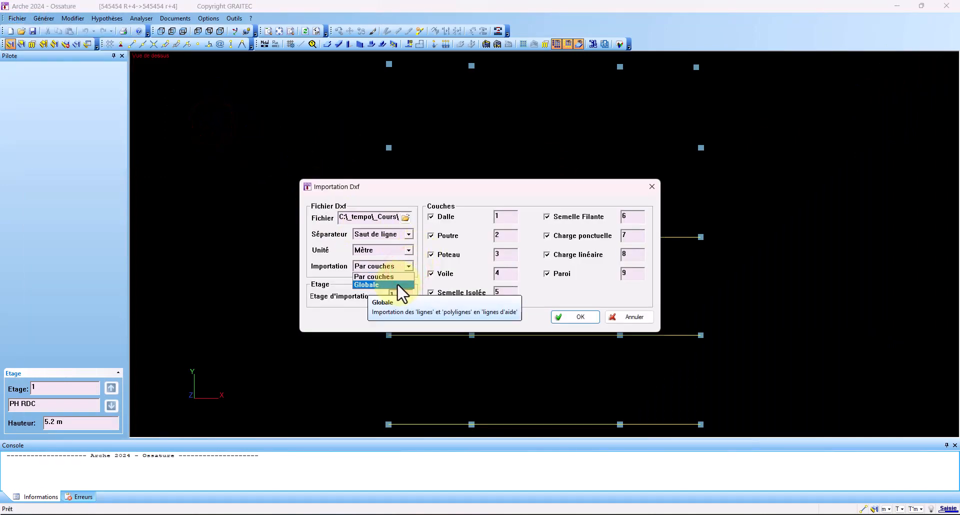
left_click(397, 283)
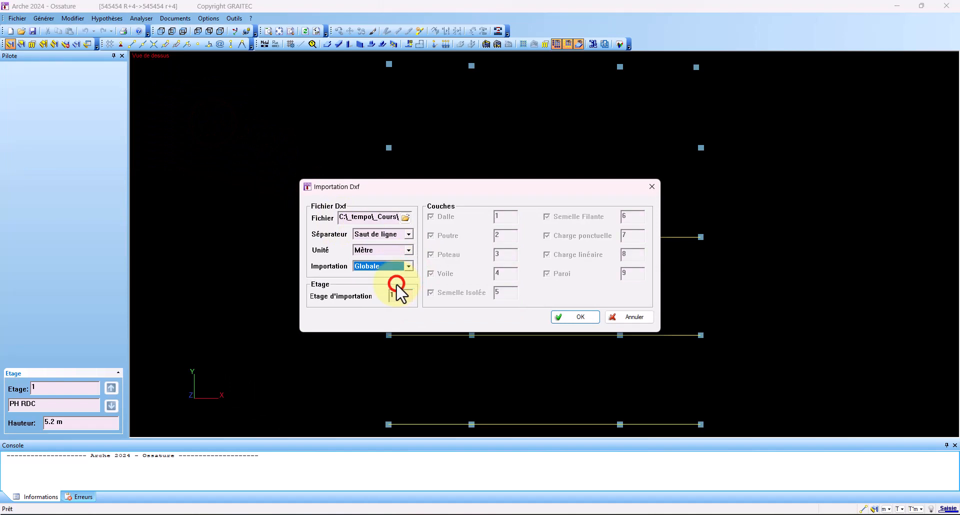
left_click(406, 217)
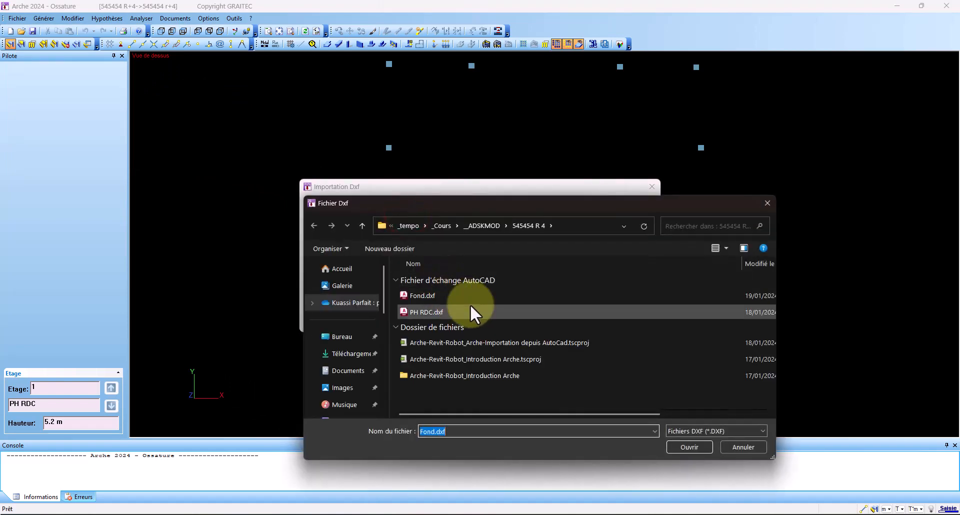
left_click(433, 296)
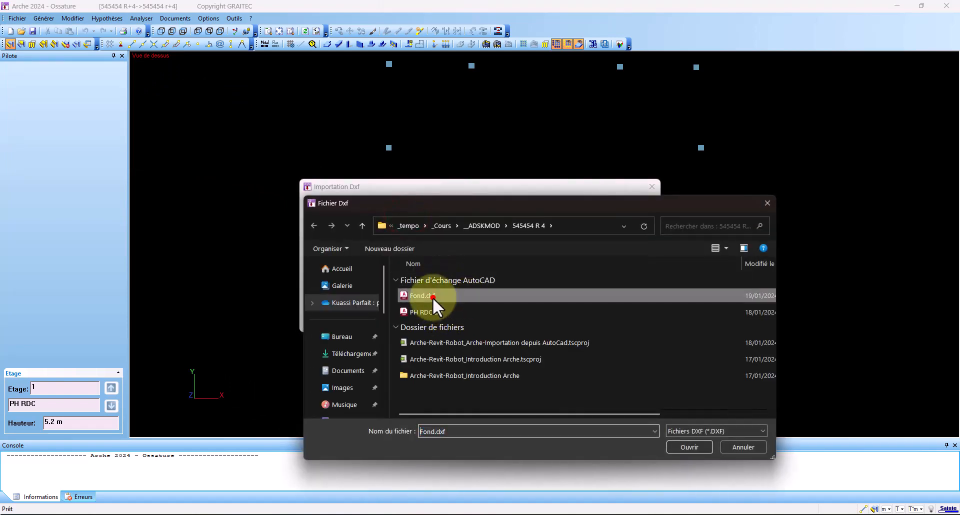
left_click(684, 448)
left_click(576, 320)
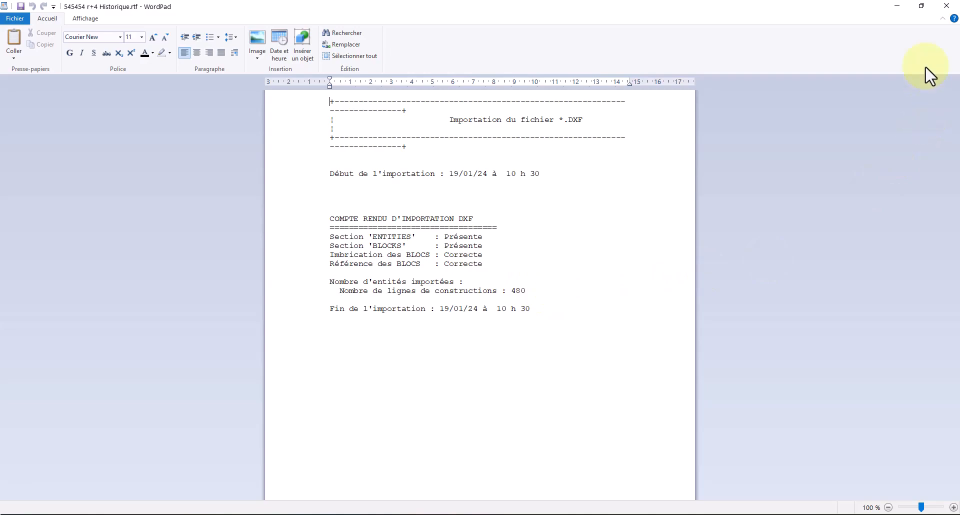
left_click(946, 5)
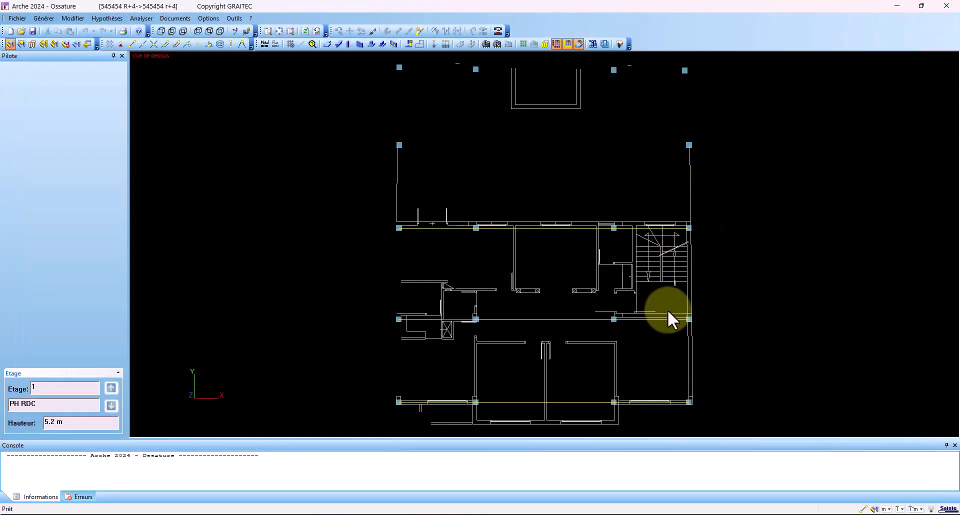
scroll(600, 289, "down", 3)
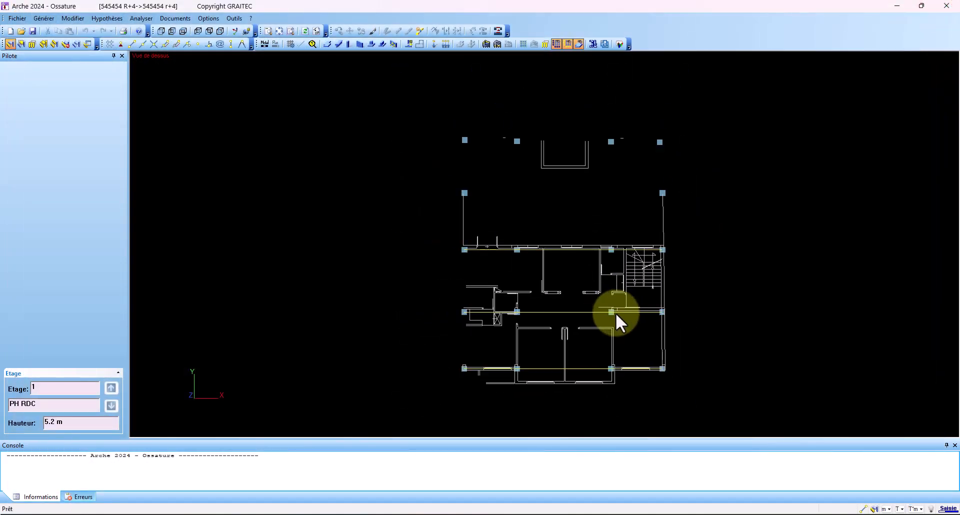
scroll(625, 336, "up", 3)
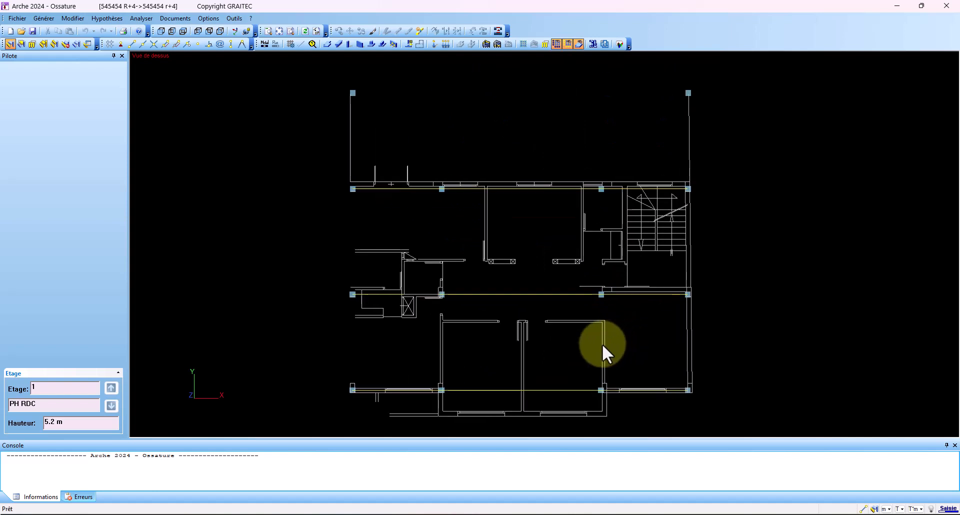
Close the open end of the short vertical wall stub below the lower-left facade with a help line (Ligne d'aide)
scroll(546, 387, "up", 2)
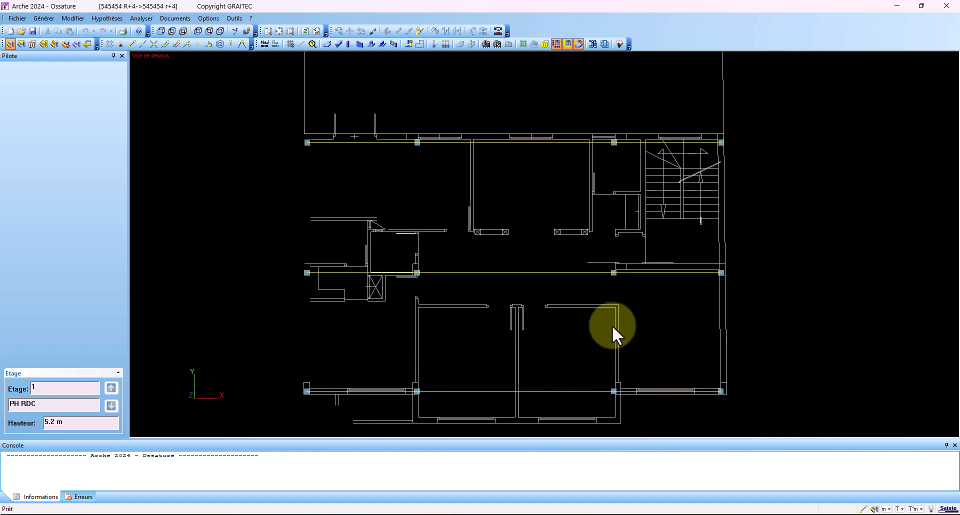
scroll(612, 329, "down", 1)
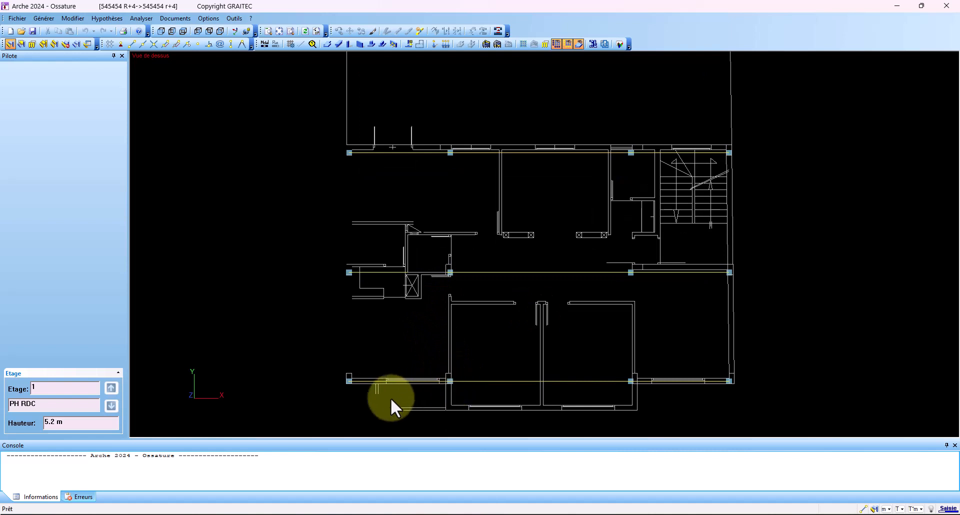
scroll(389, 403, "up", 3)
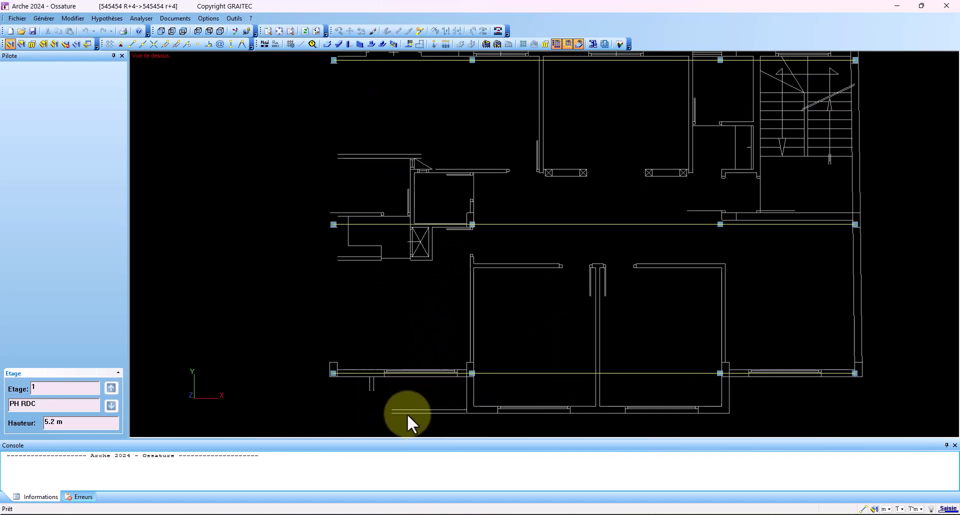
scroll(392, 412, "up", 3)
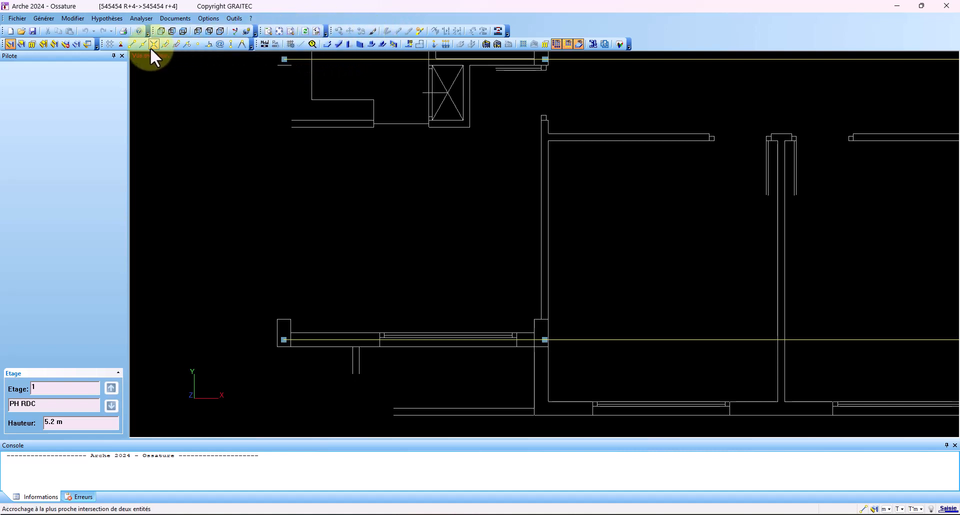
left_click(301, 44)
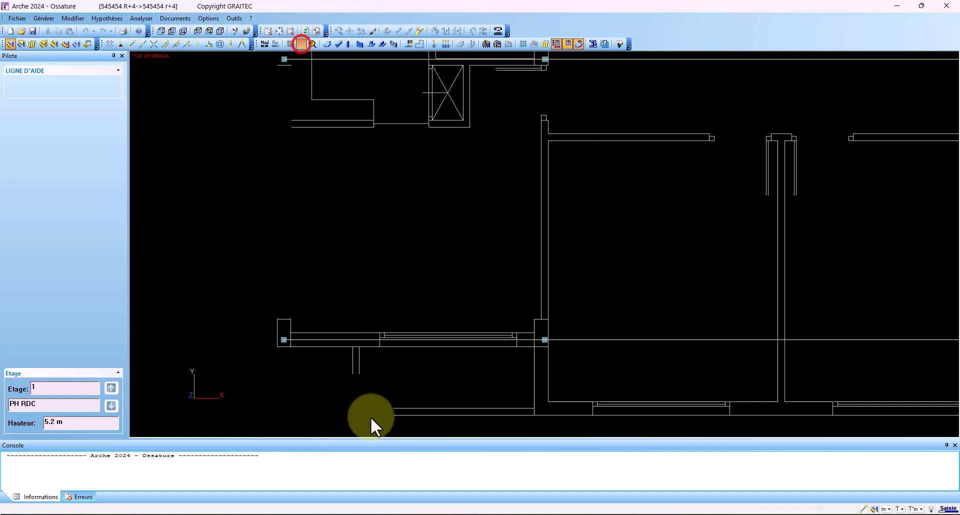
scroll(356, 374, "up", 3)
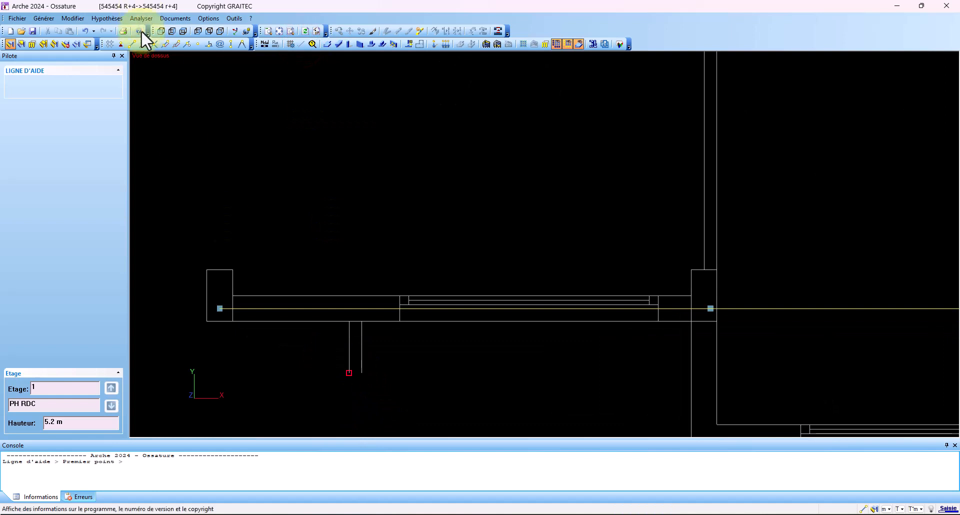
left_click(130, 43)
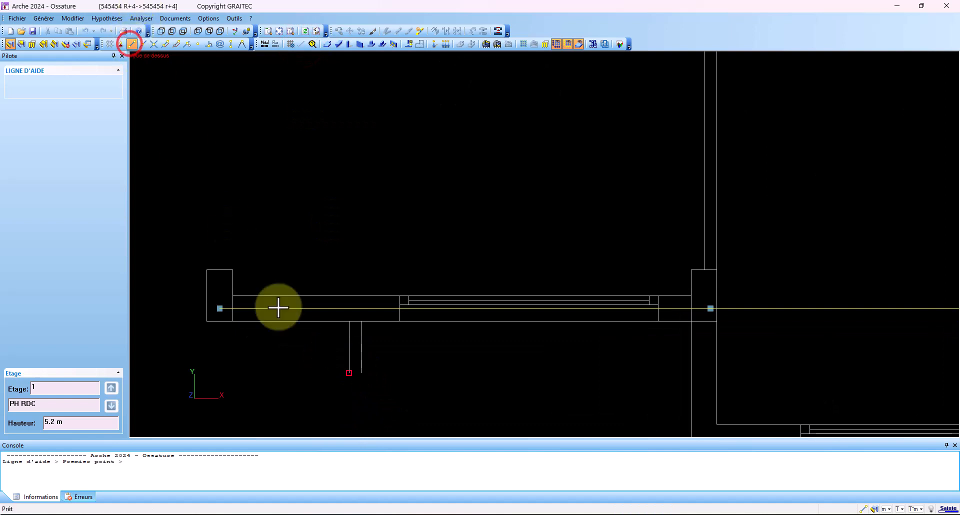
left_click(349, 372)
left_click(366, 372)
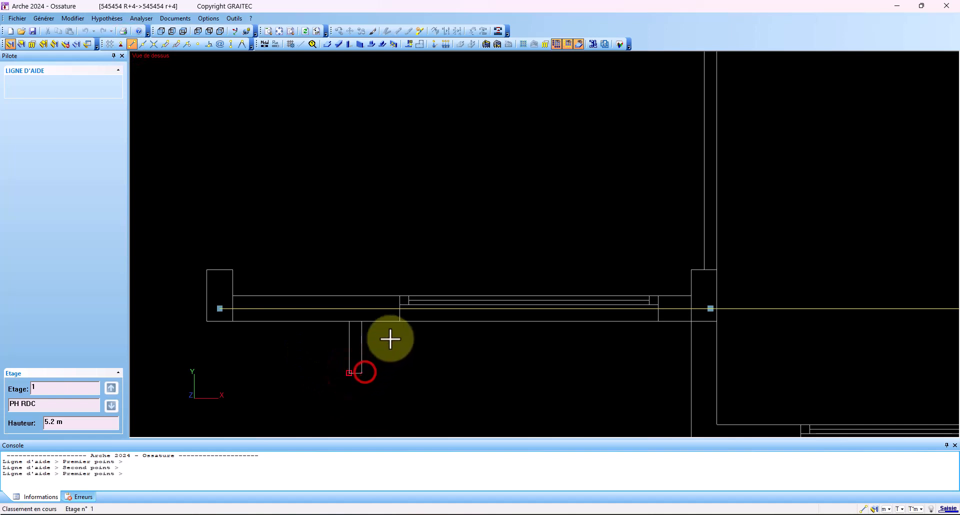
Close the open left end of the long horizontal wall below the facade with a help line, and end the command
middle_click_drag(392, 373, 388, 193)
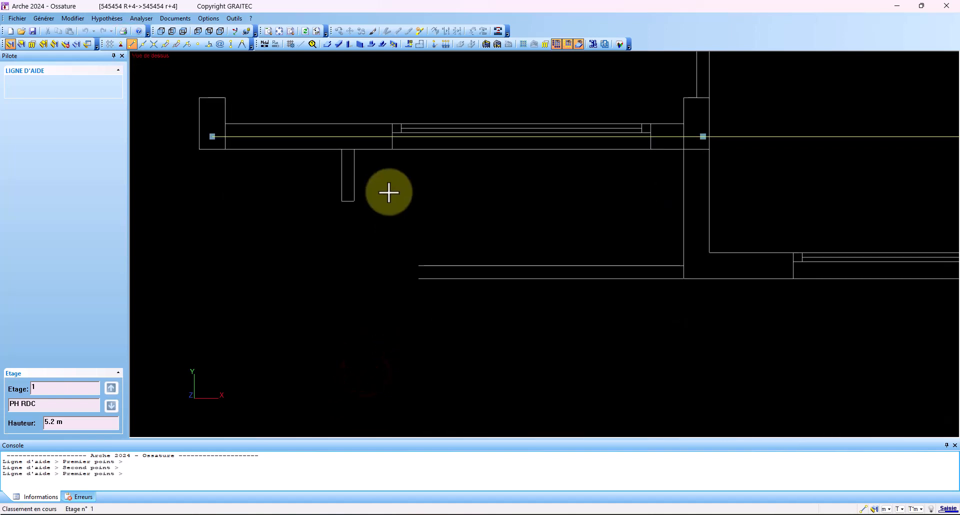
left_click(420, 278)
left_click(420, 266)
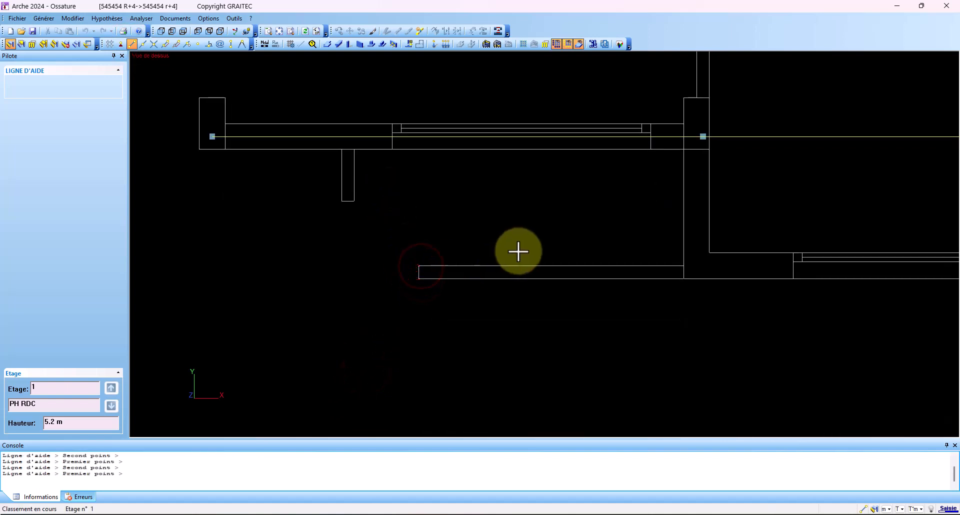
key("Escape")
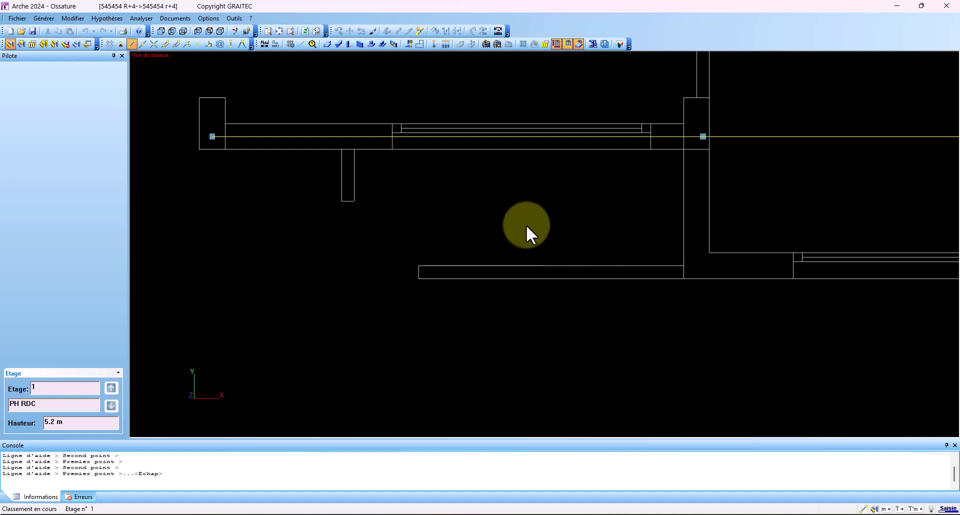
Examine the imported floor plan against the columns and beams of storey 1
middle_click_drag(526, 224, 484, 335)
scroll(487, 331, "down", 2)
scroll(554, 309, "down", 1)
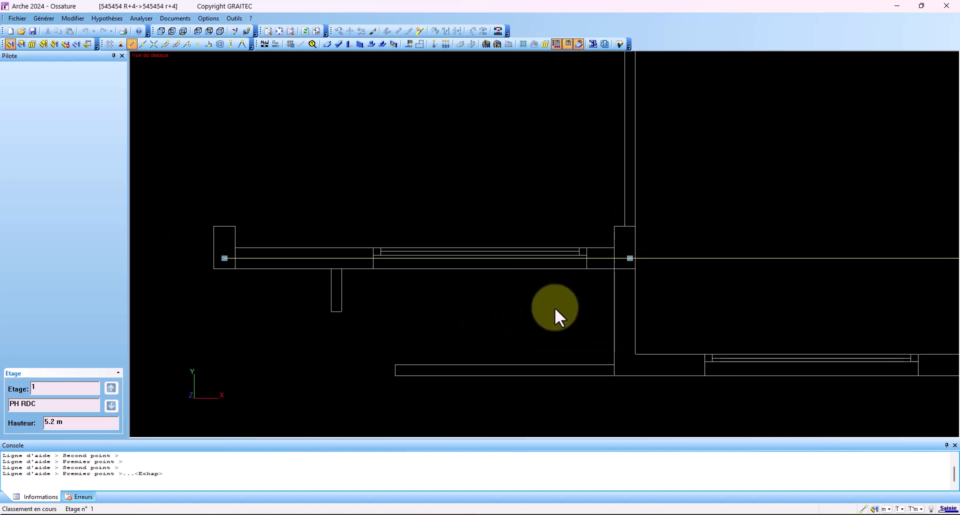
scroll(496, 309, "up", 2)
scroll(520, 323, "down", 2)
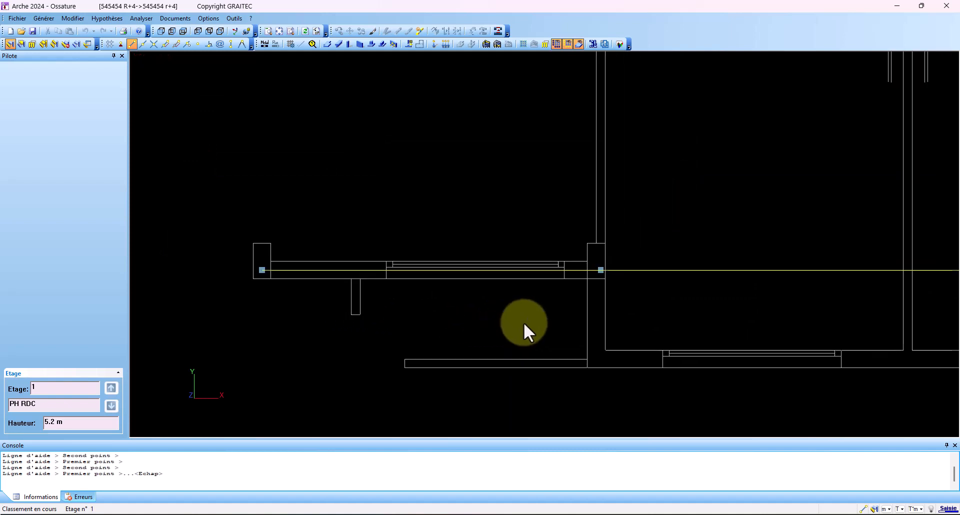
middle_click_drag(707, 358, 565, 375)
scroll(565, 374, "down", 1)
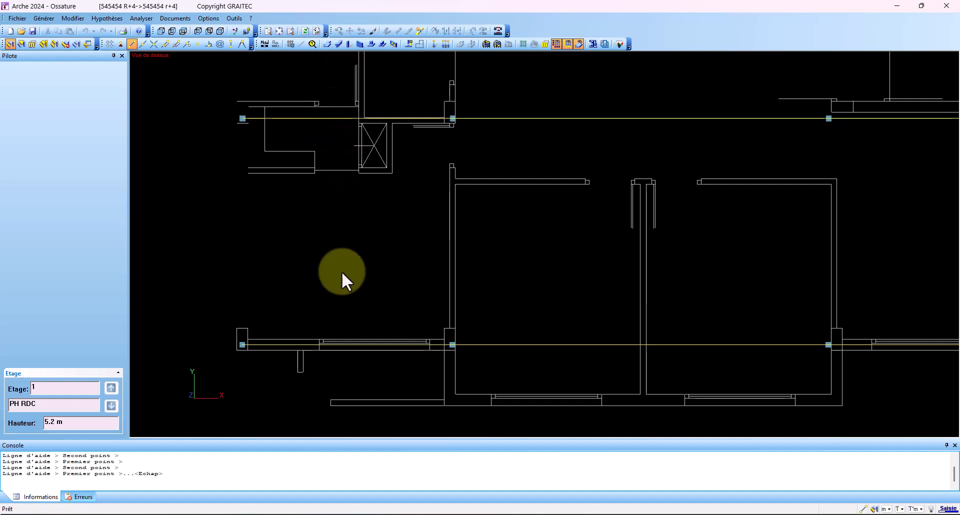
scroll(351, 317, "down", 3)
scroll(425, 294, "down", 1)
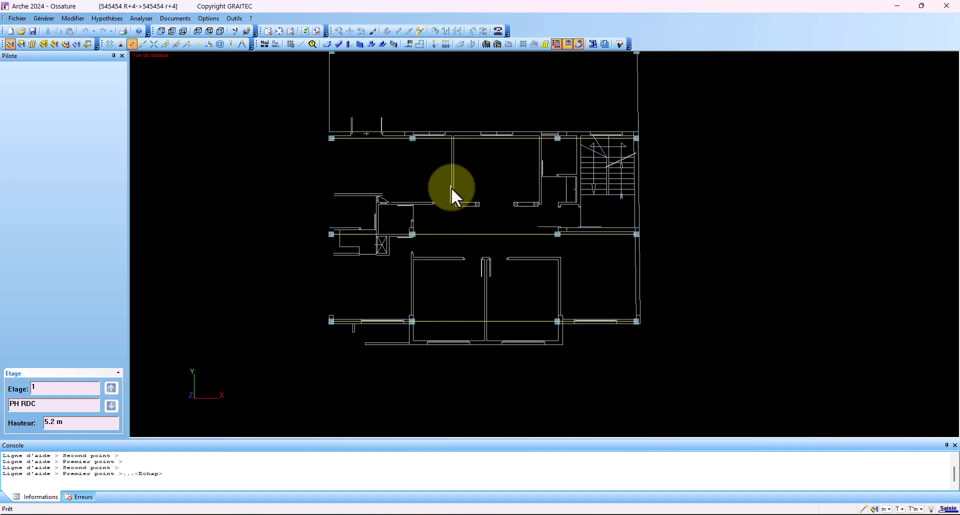
middle_click_drag(450, 189, 502, 259)
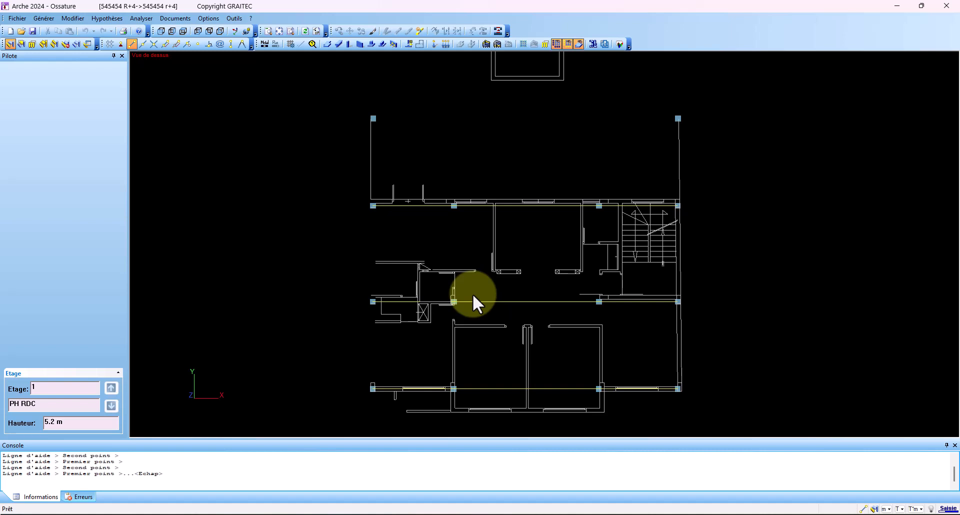
Accept the periodic save of the model and leave the display options without changes
double_click(475, 335)
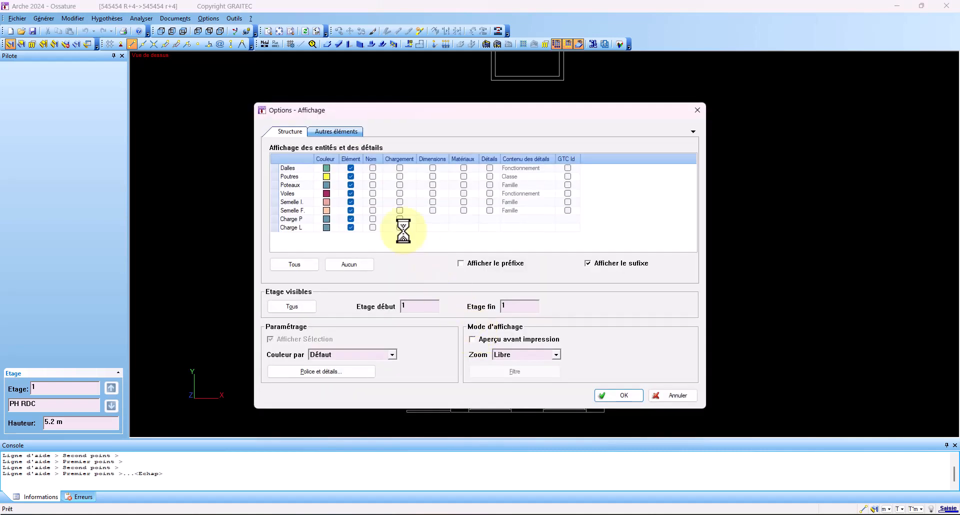
left_click(479, 284)
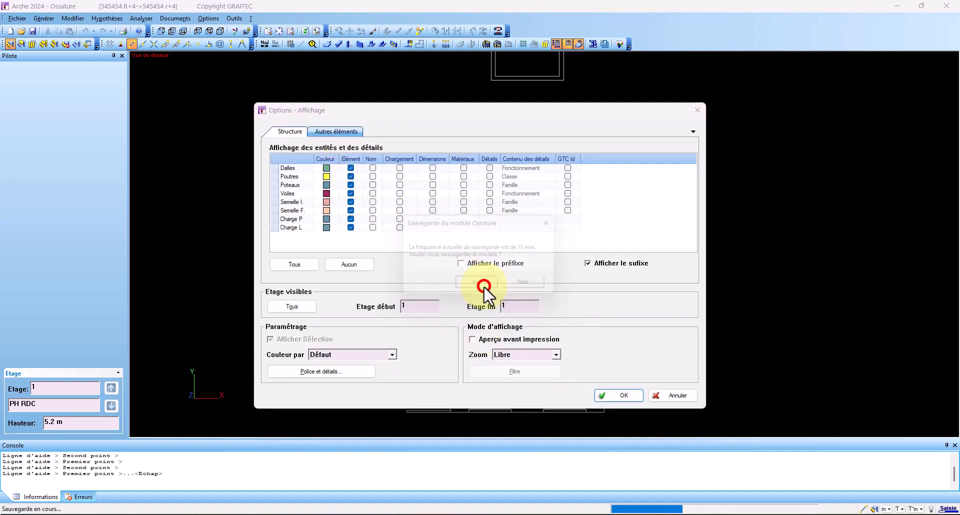
left_click(695, 112)
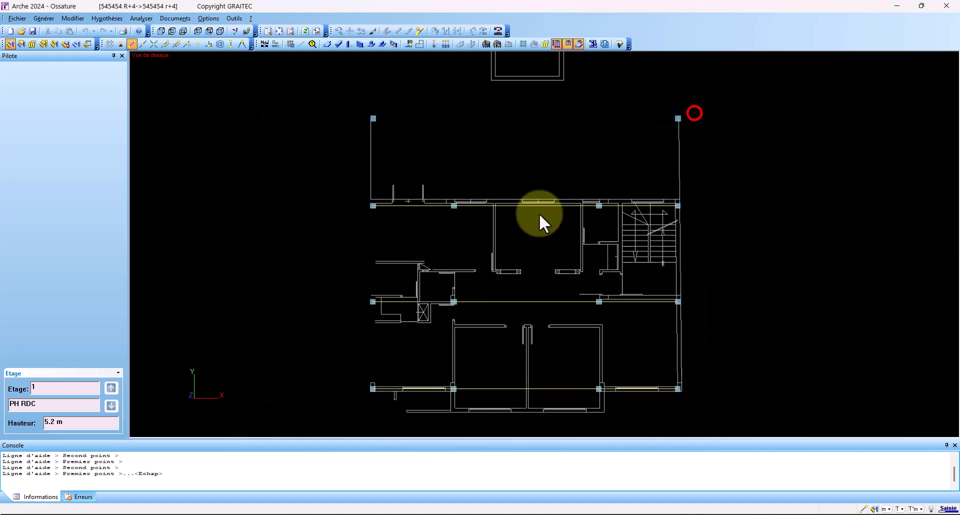
double_click(486, 272)
left_click(693, 115)
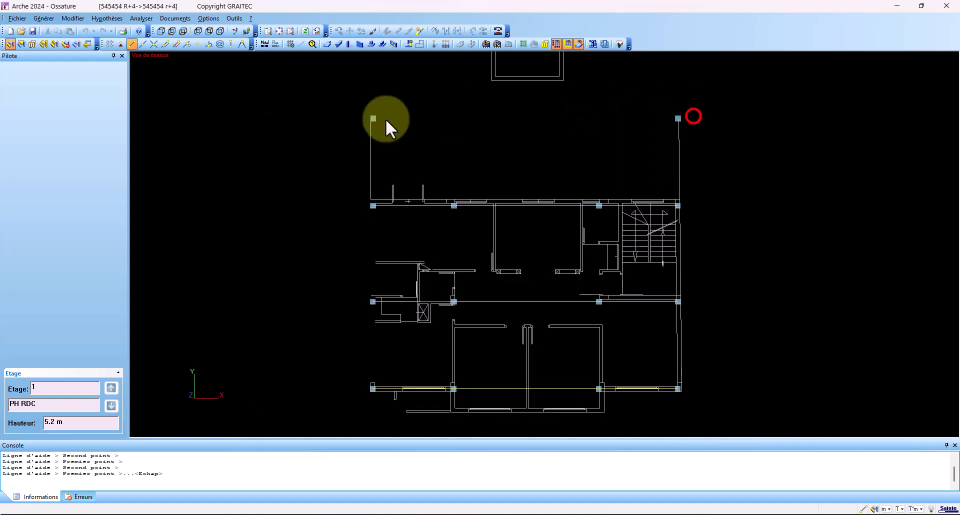
Hide the Lignes elements of the imported plan in the display options
left_click(234, 18)
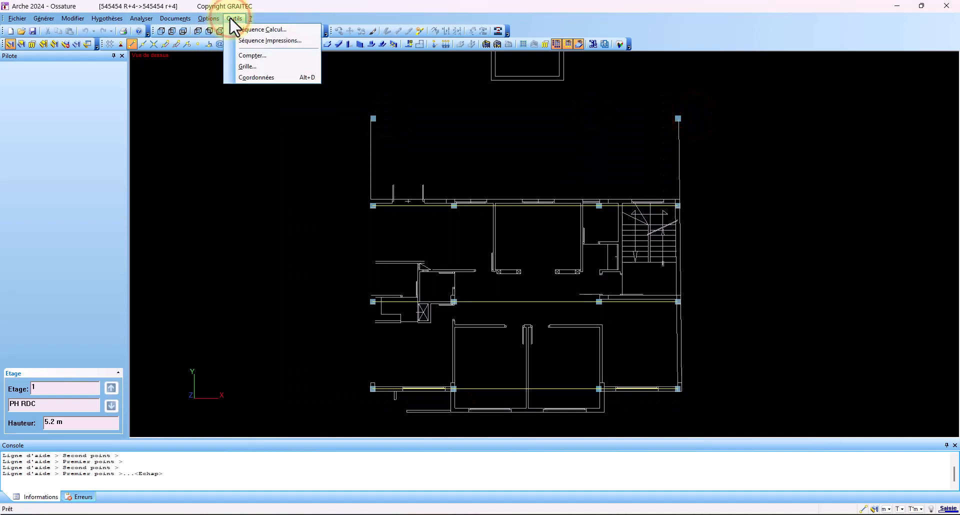
mouse_move(211, 20)
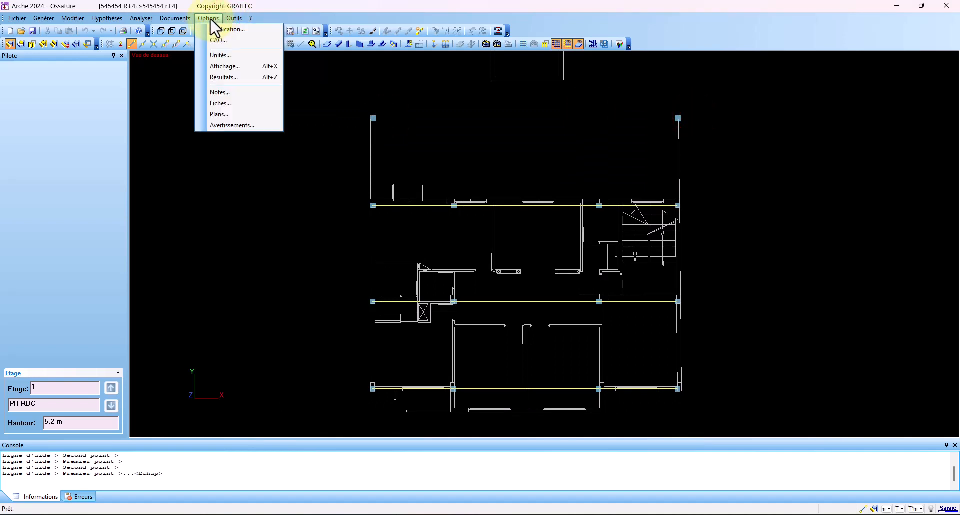
left_click(227, 69)
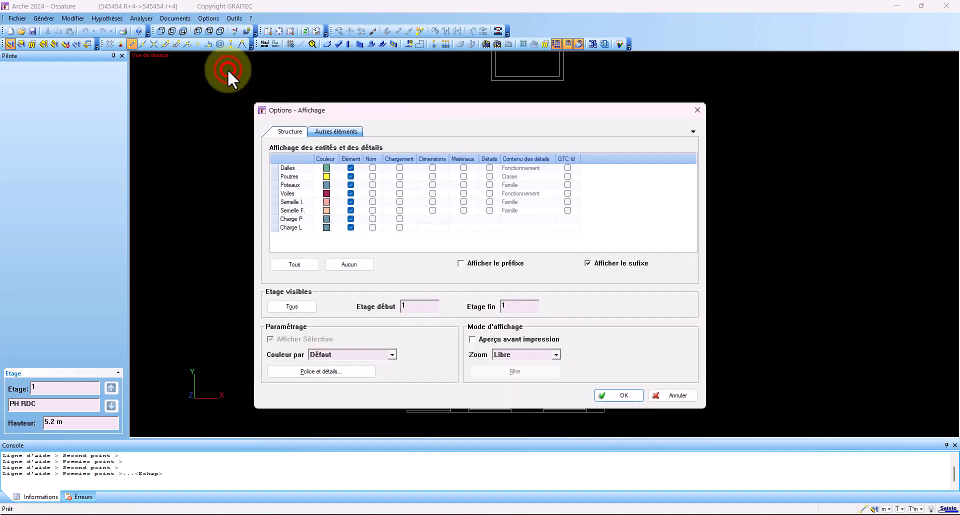
left_click(346, 132)
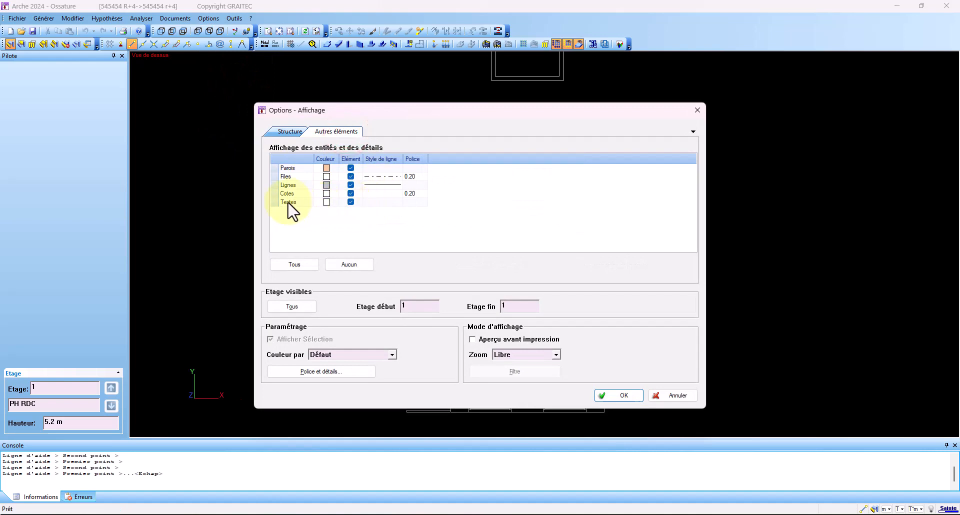
left_click(350, 185)
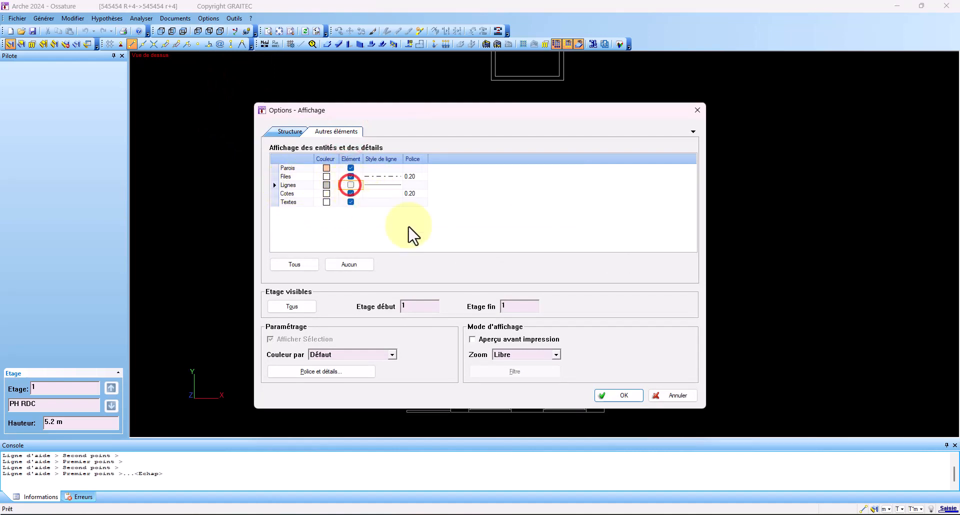
left_click(607, 396)
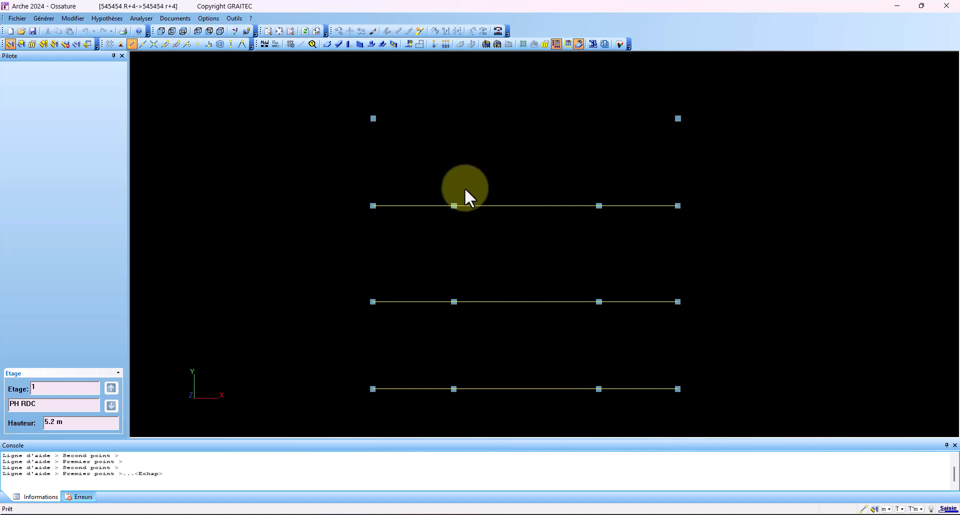
Create a rectangular BETON slab (Dalle) spanning the four outermost columns of the two lowest column rows
scroll(566, 270, "down", 3)
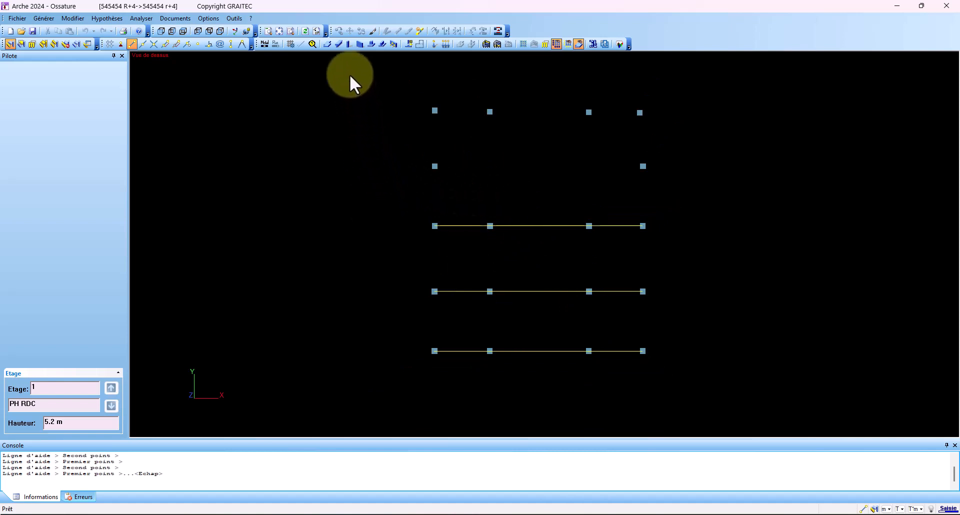
left_click(328, 44)
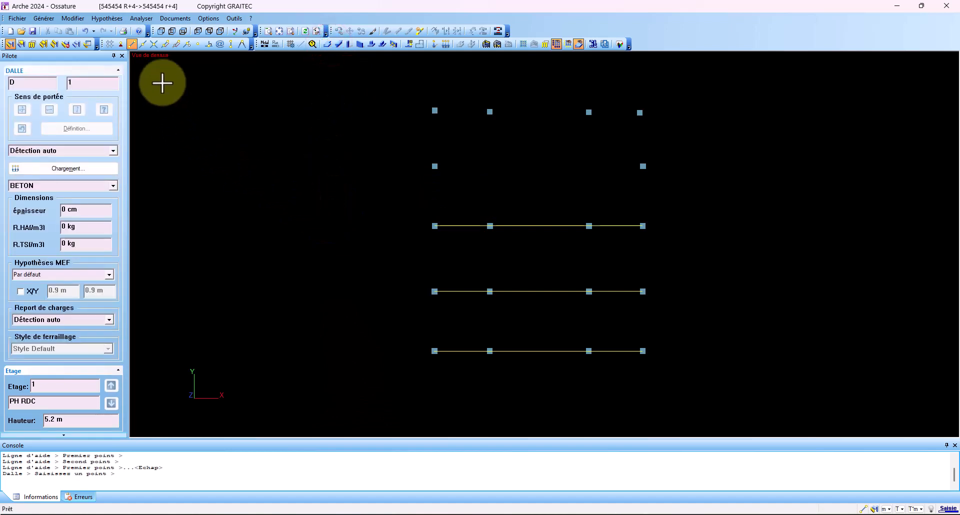
left_click(434, 292)
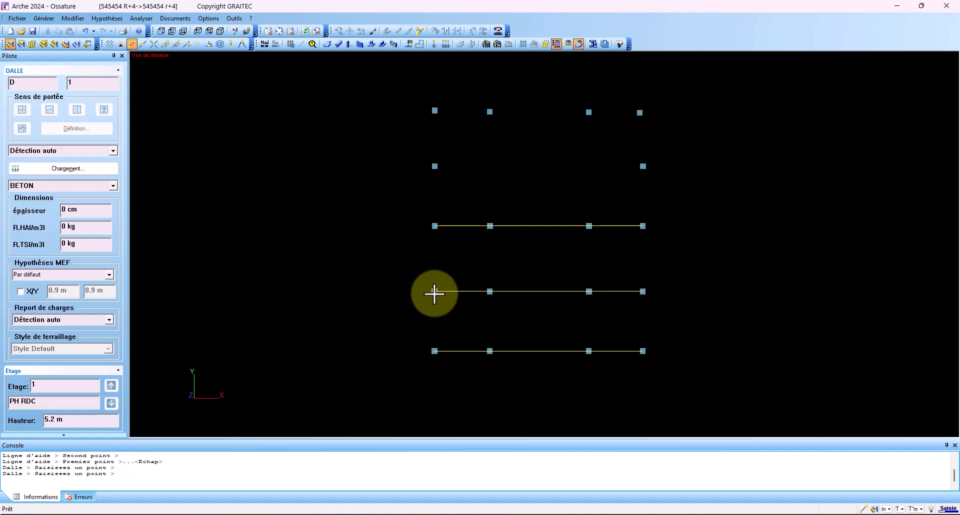
left_click(434, 351)
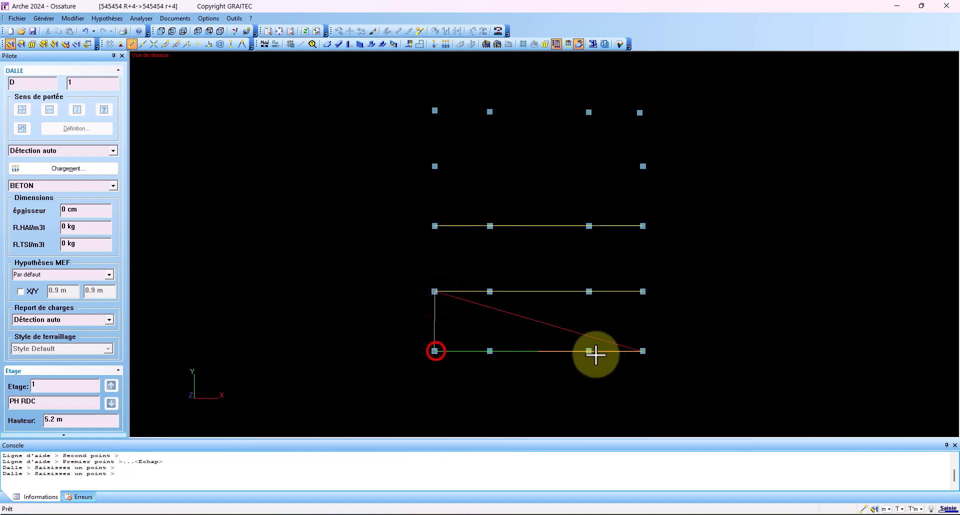
left_click(643, 350)
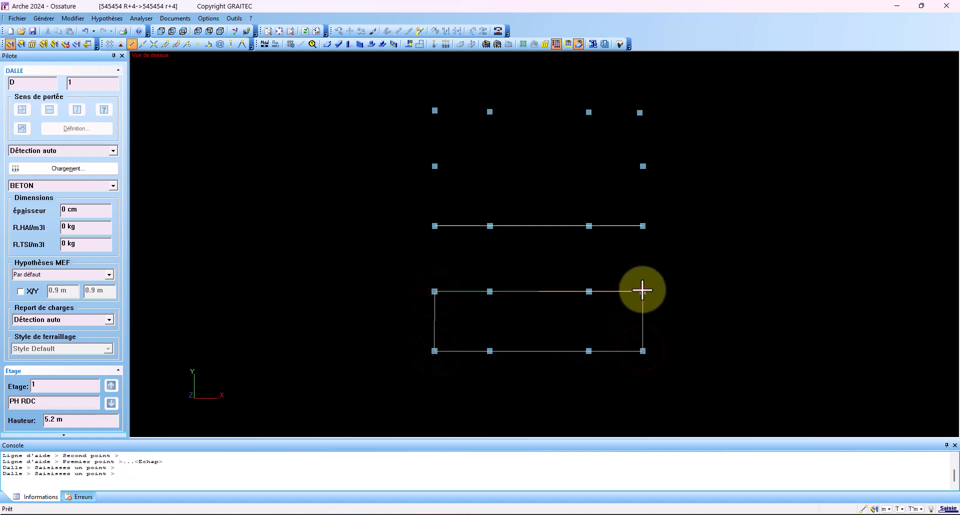
left_click(643, 291)
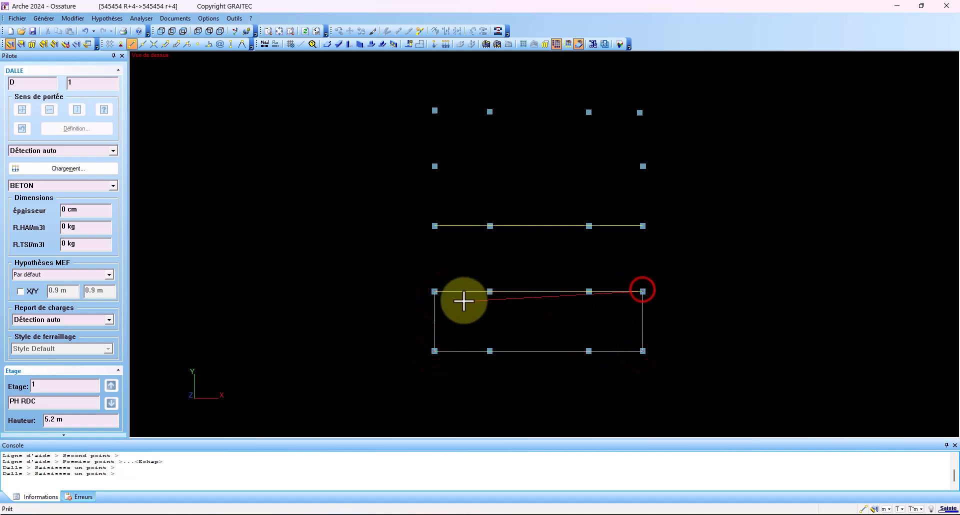
left_click(435, 291)
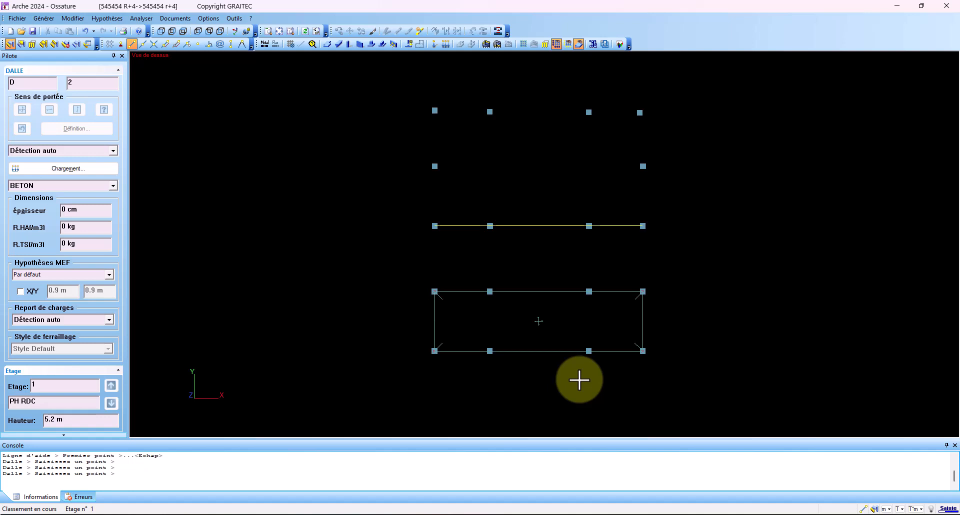
key("Escape")
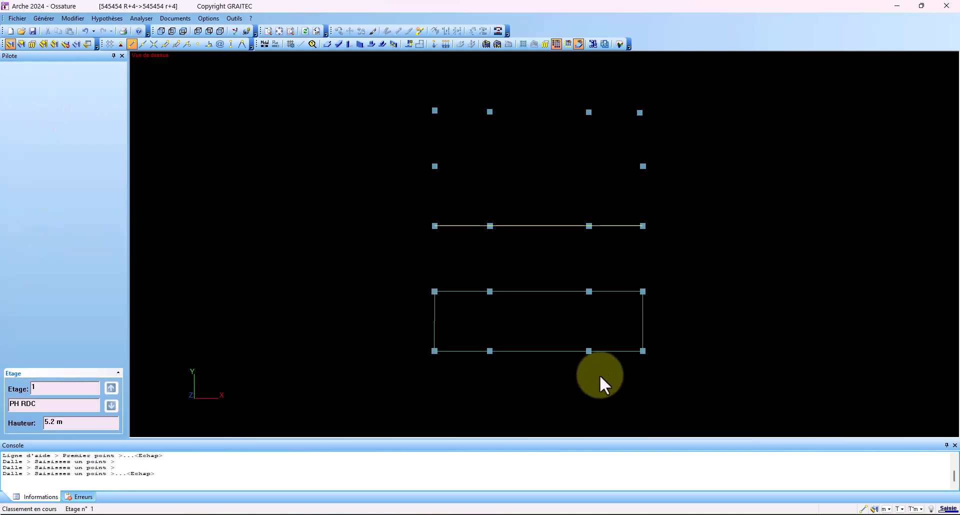
Review the slab's properties and the general building hypotheses (Hypothèses bâtiment) without changing any values
left_click(642, 322)
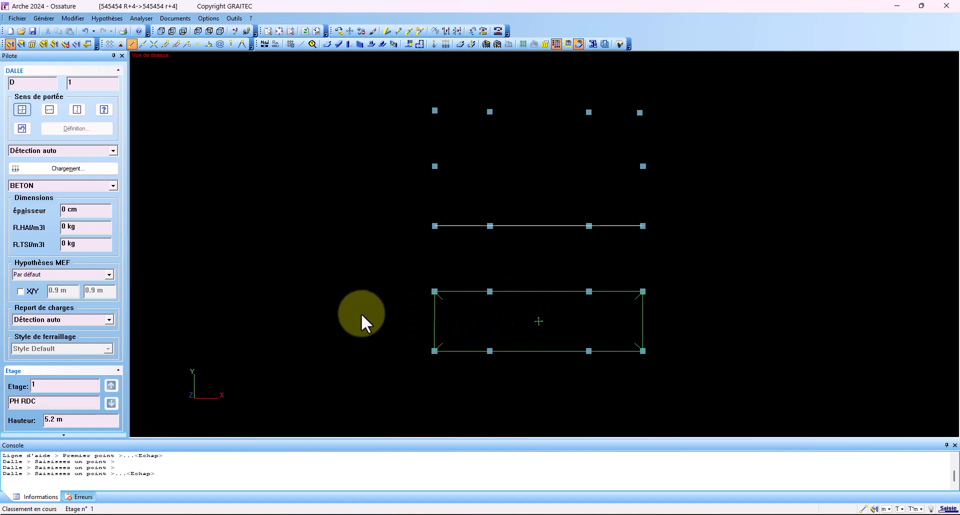
key("Escape")
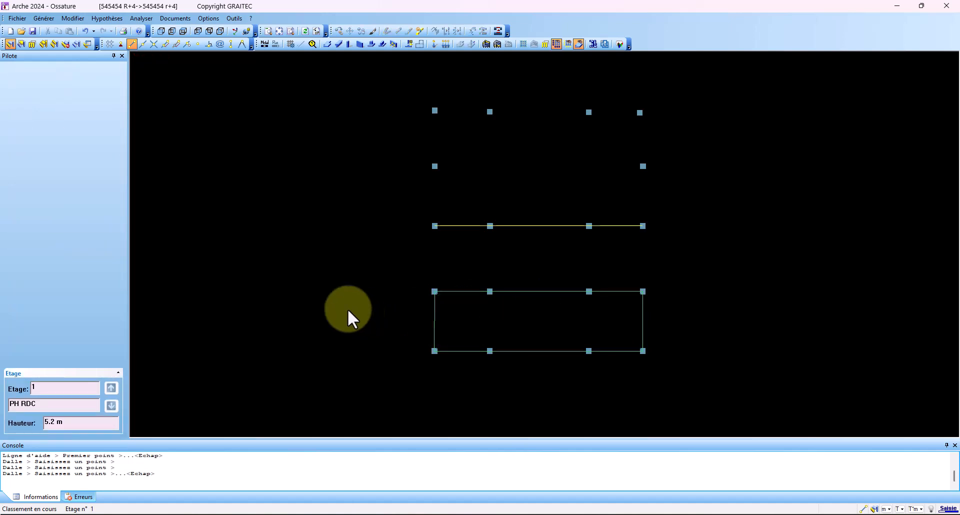
left_click(74, 20)
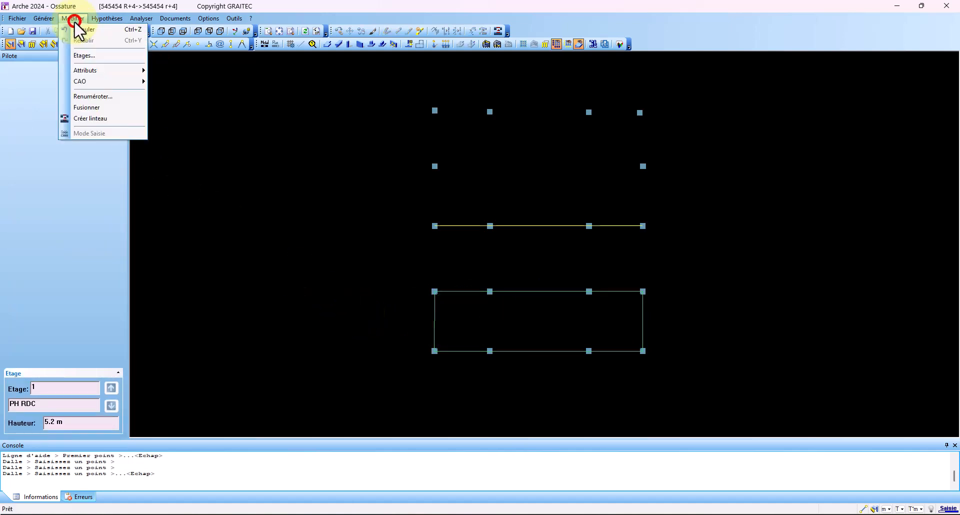
mouse_move(97, 20)
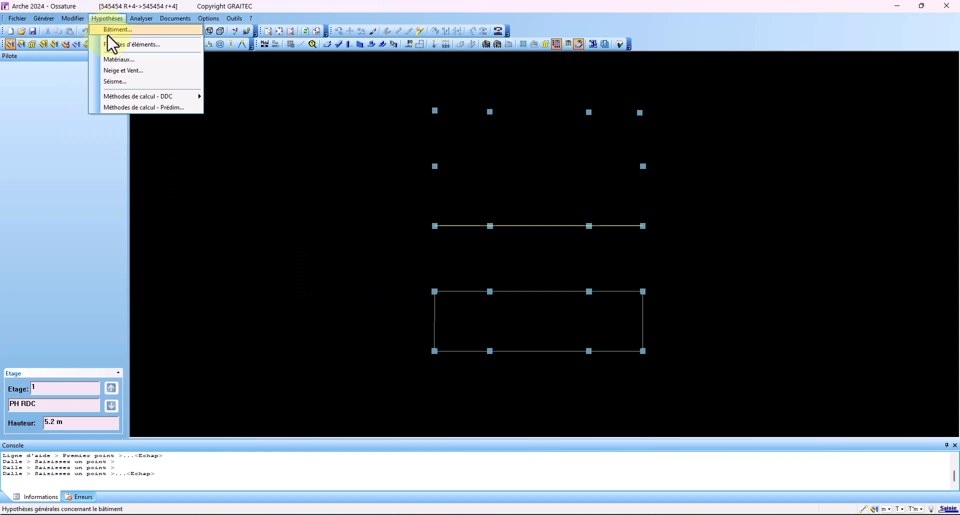
left_click(111, 31)
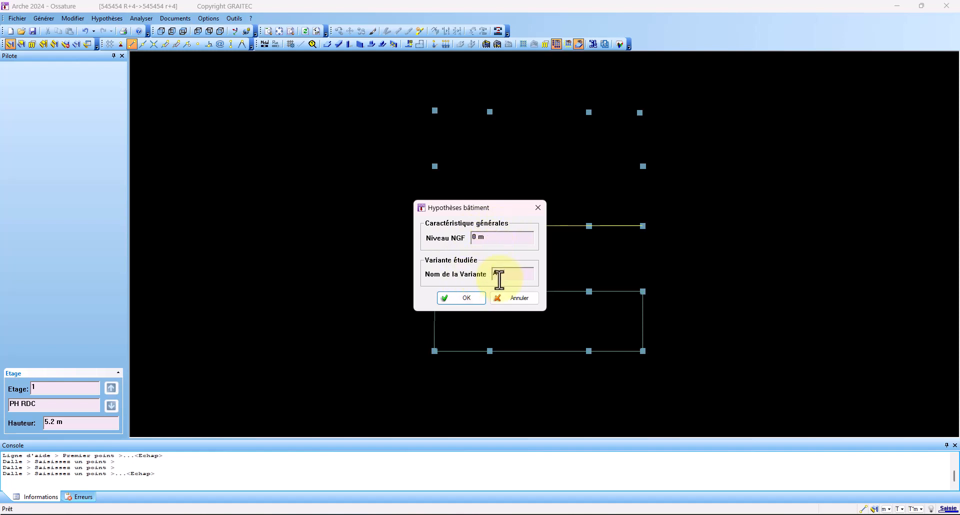
left_click(473, 296)
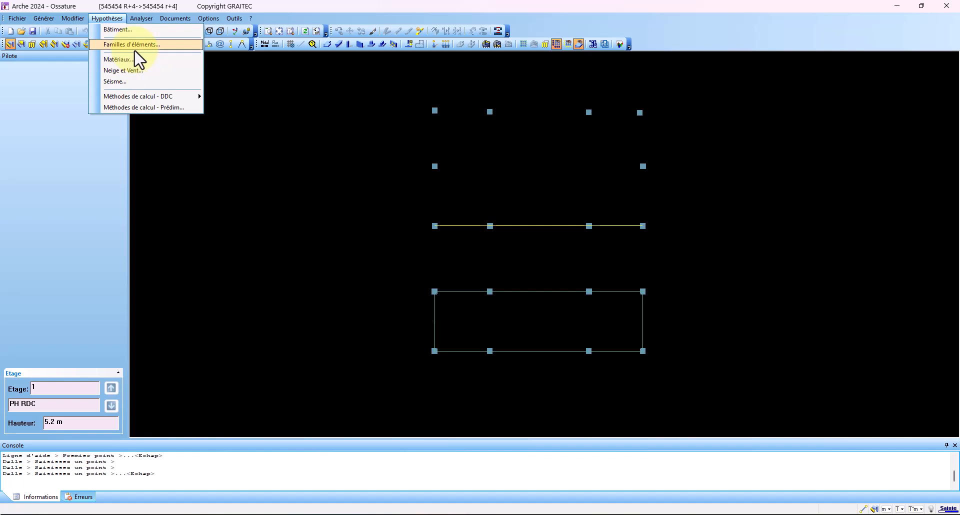
left_click(311, 227)
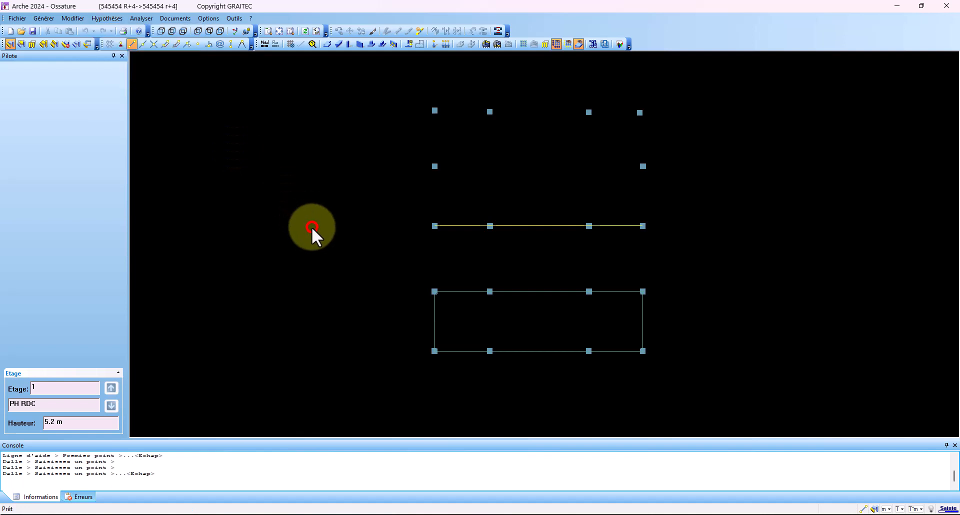
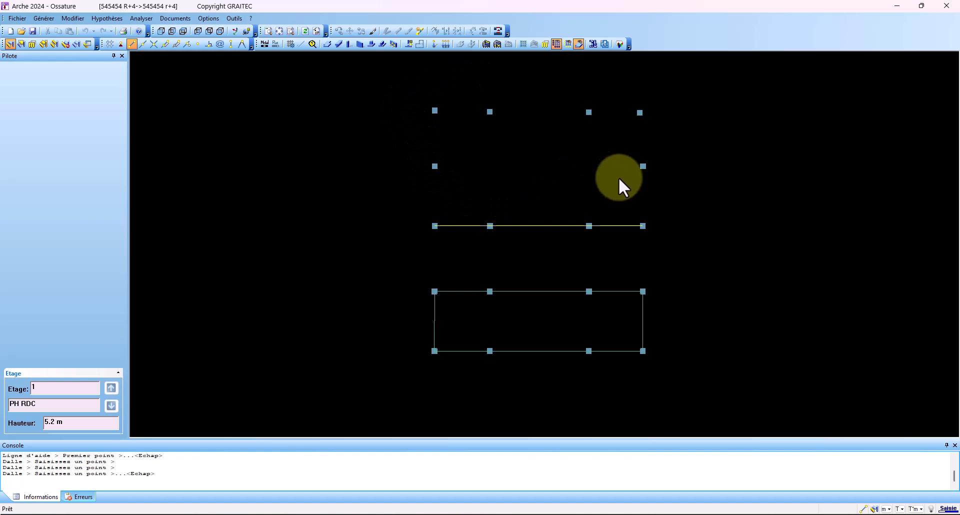
Check the element family choices for the six columns of the two uppermost rows and the building's element family descriptions
left_click(21, 43)
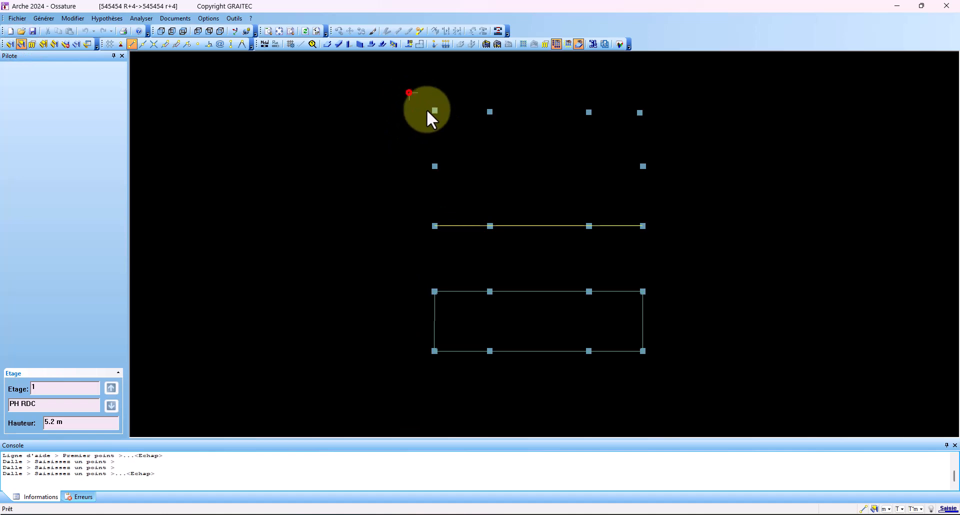
left_click_drag(426, 109, 644, 190)
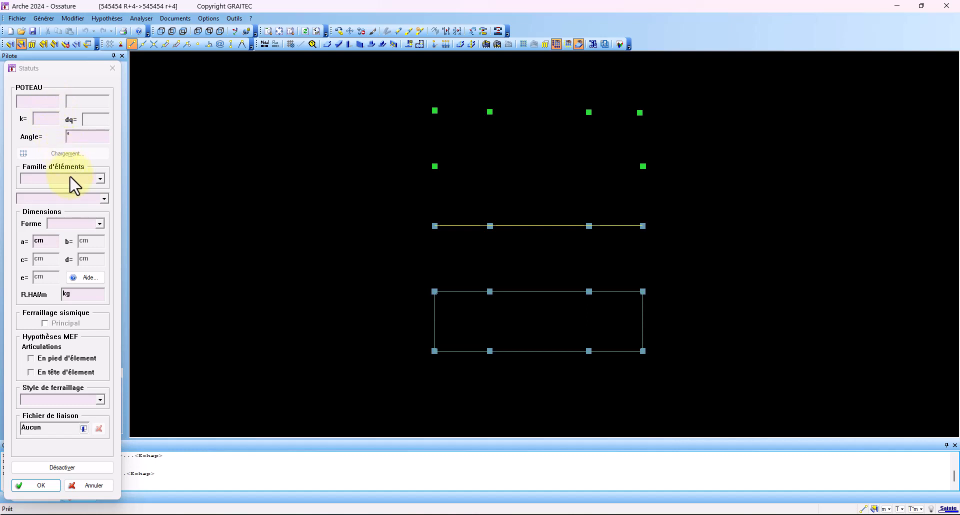
left_click(100, 179)
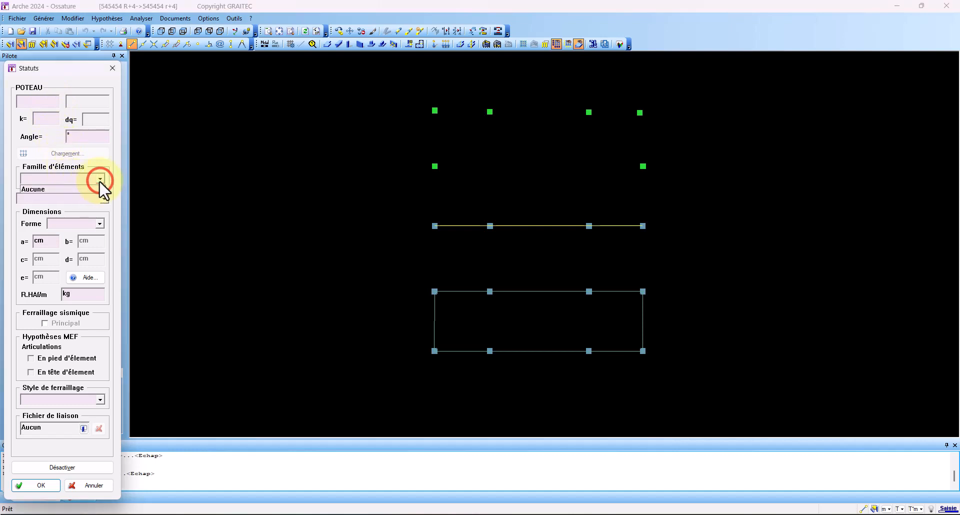
left_click(100, 179)
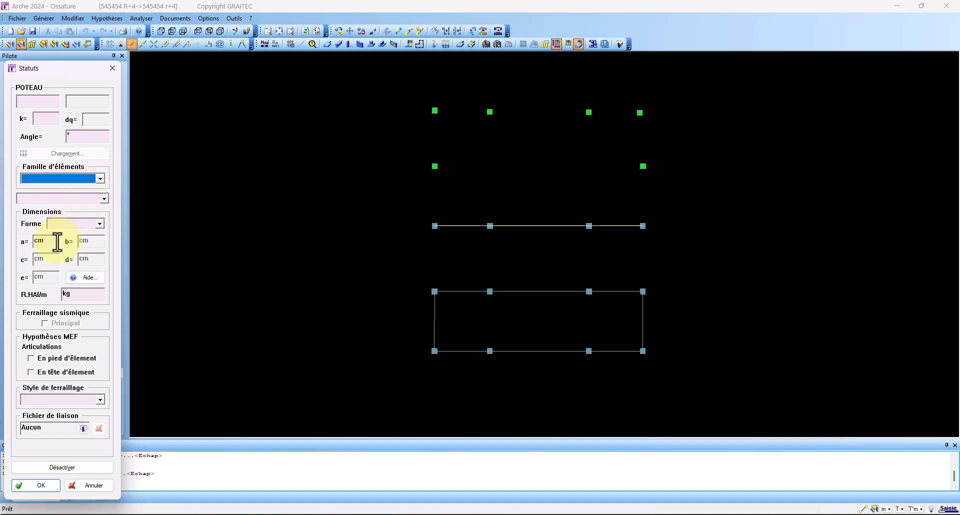
left_click(111, 69)
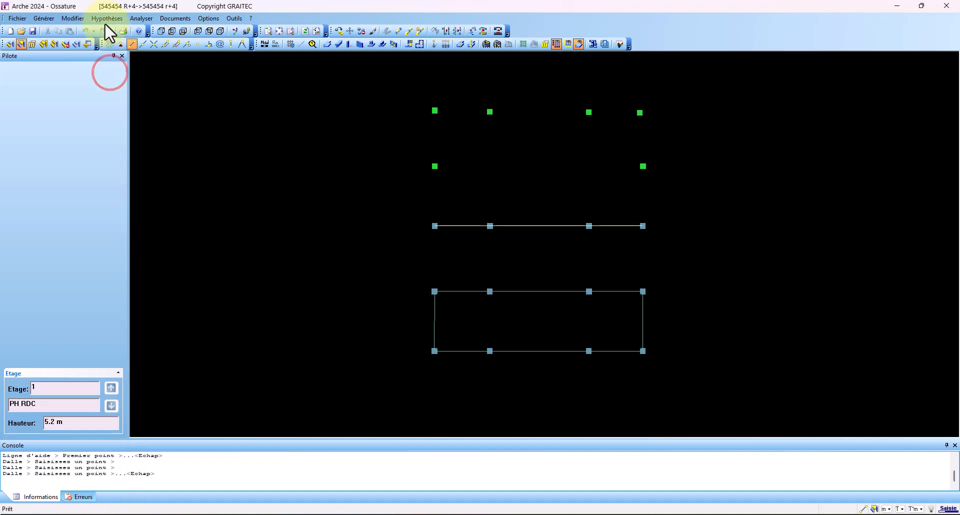
left_click(106, 19)
left_click(121, 49)
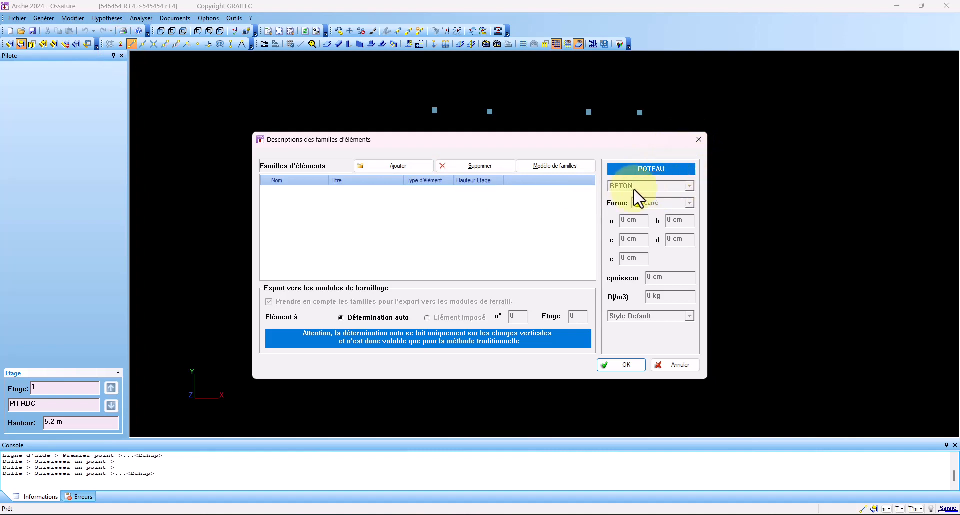
left_click(698, 140)
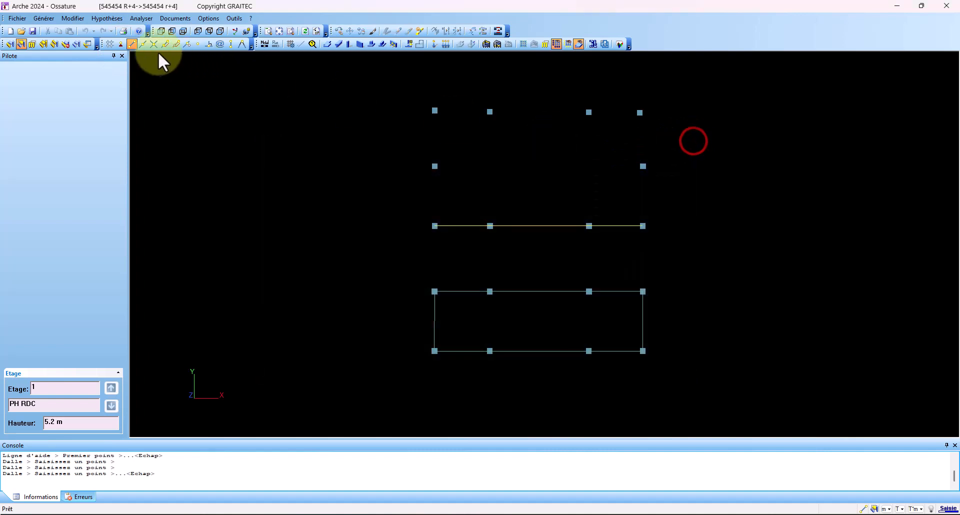
Review the BETON material and add Béton Armé de 25 MPa (B25) from the material catalogue to the model's materials
left_click(106, 18)
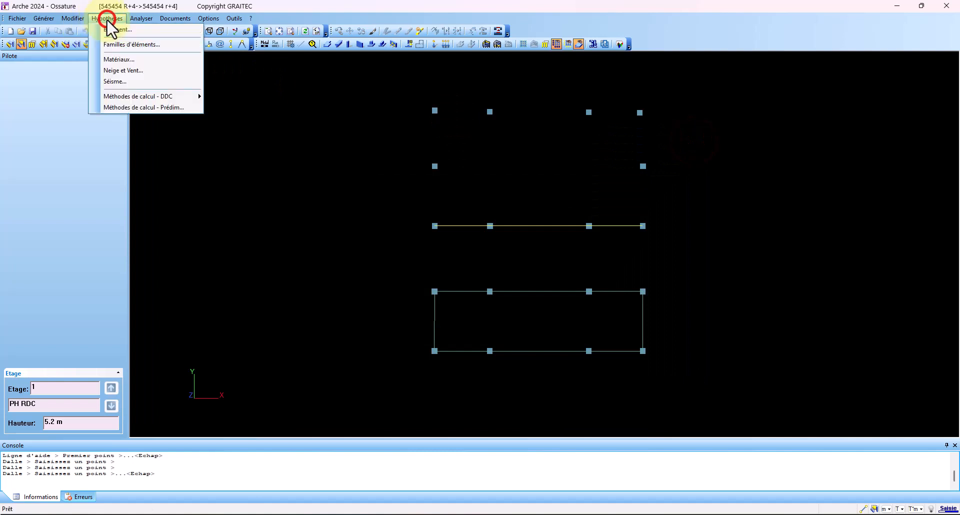
left_click(120, 59)
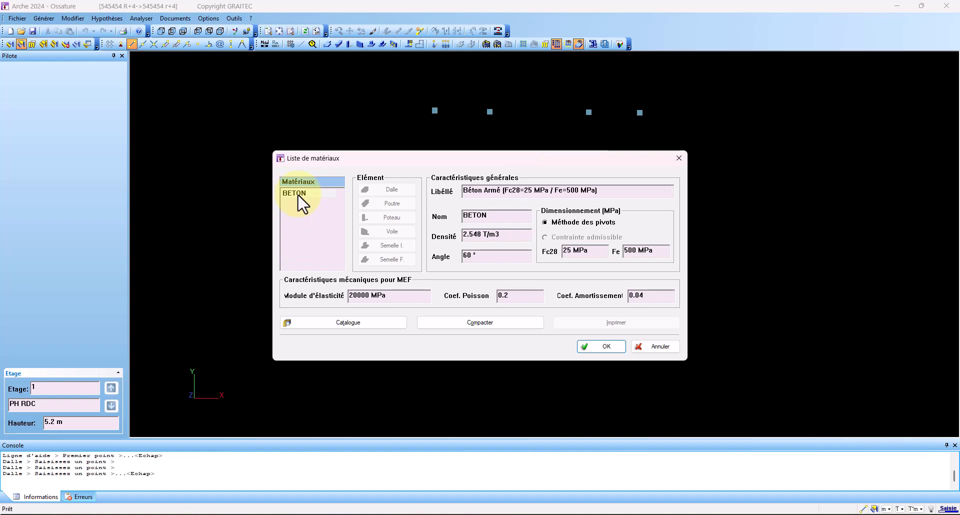
left_click(298, 194)
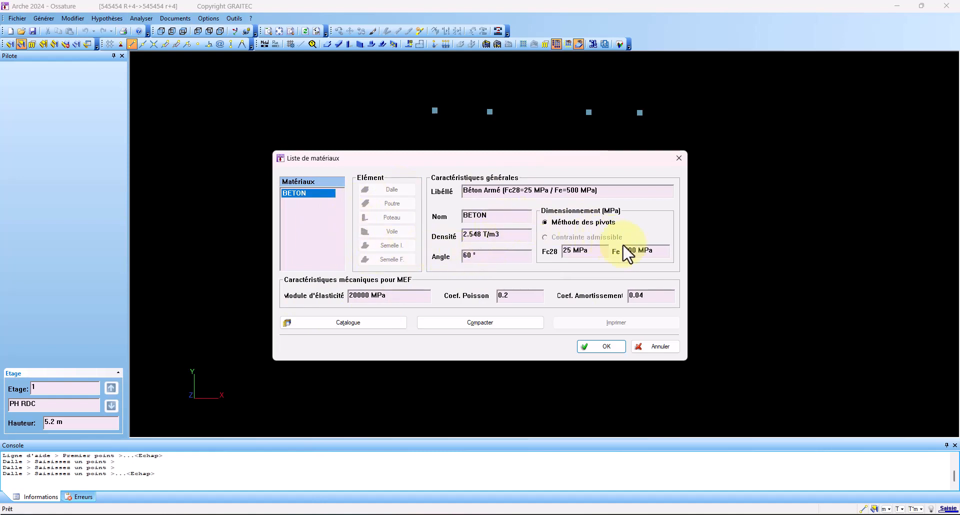
double_click(639, 253)
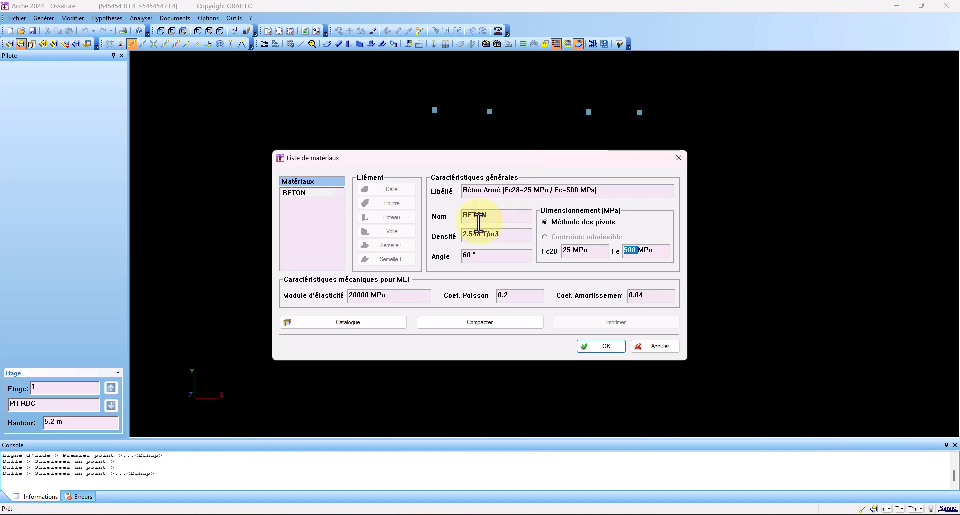
left_click(390, 325)
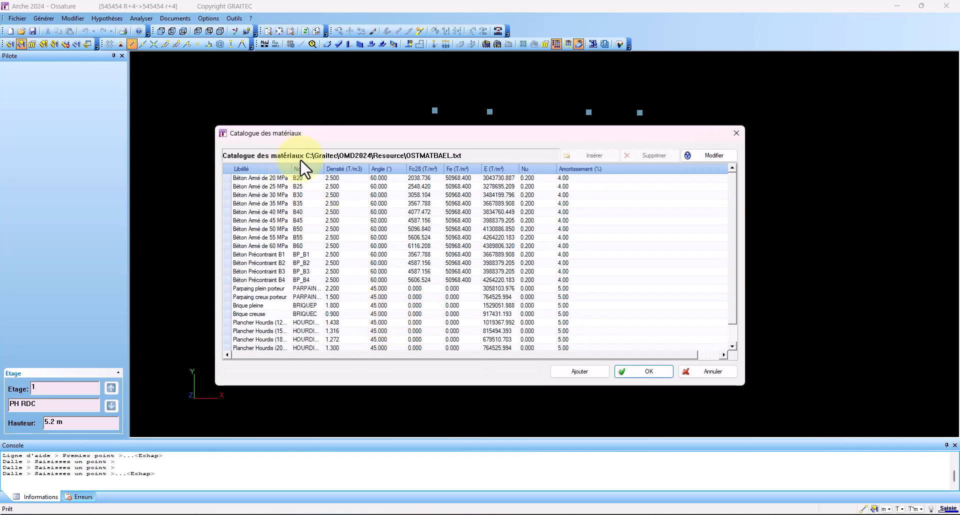
left_click_drag(292, 169, 354, 171)
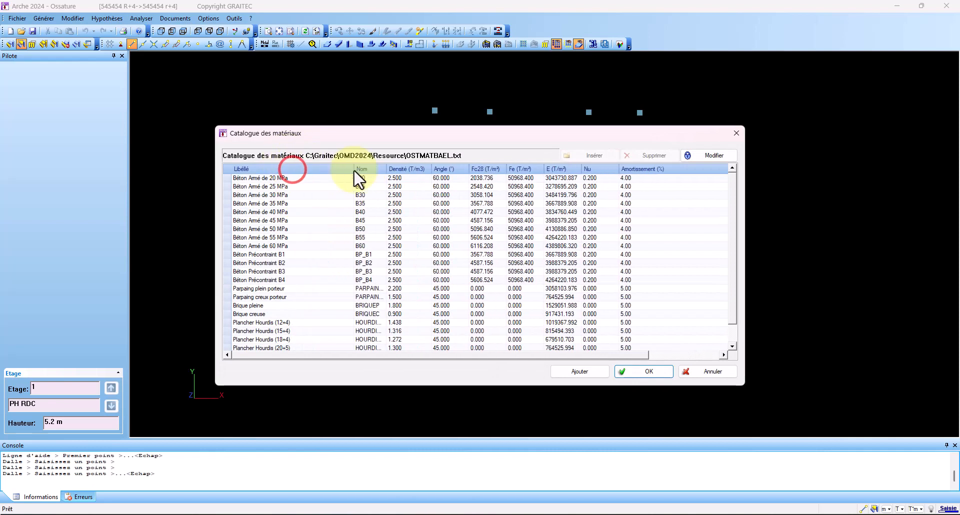
left_click(270, 186)
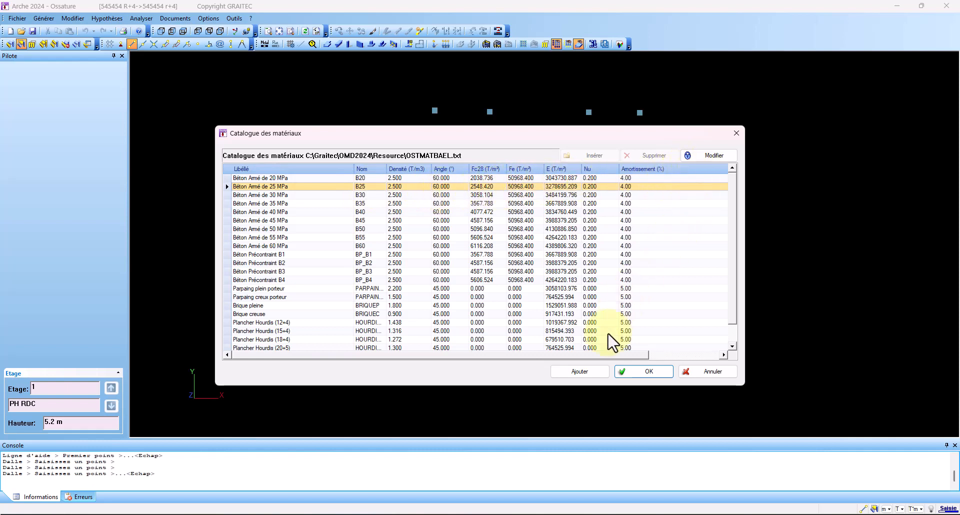
left_click(580, 371)
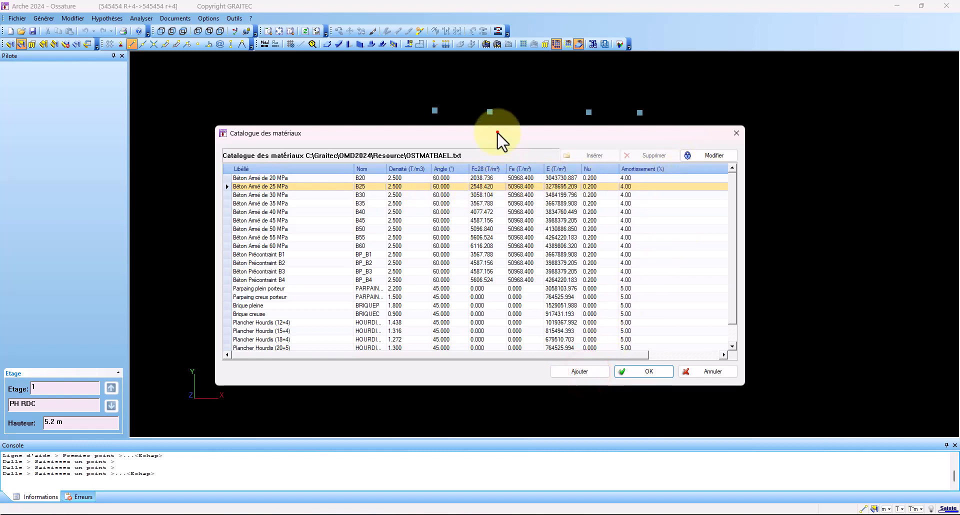
Add the Plancher Hourdis (18+4) material from the catalogue to the model's materials
left_click_drag(497, 132, 612, 293)
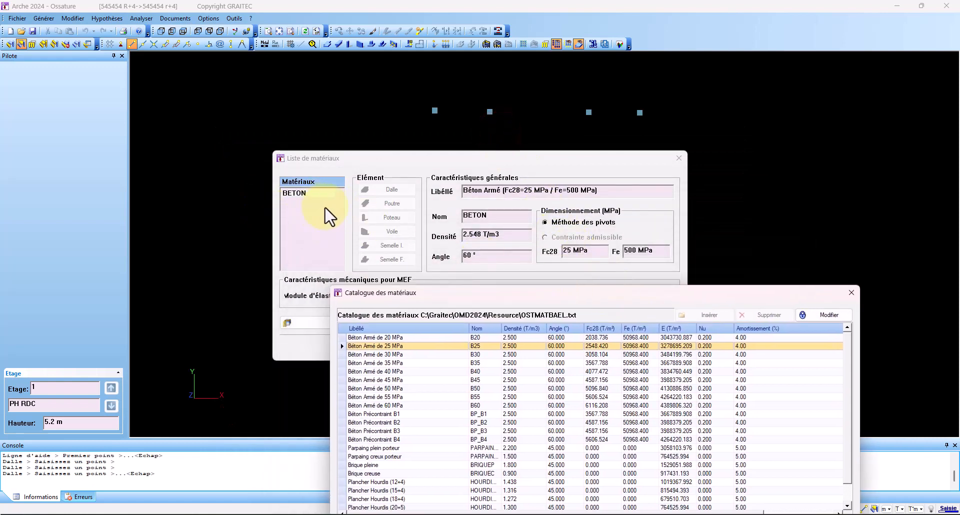
left_click_drag(548, 296, 514, 141)
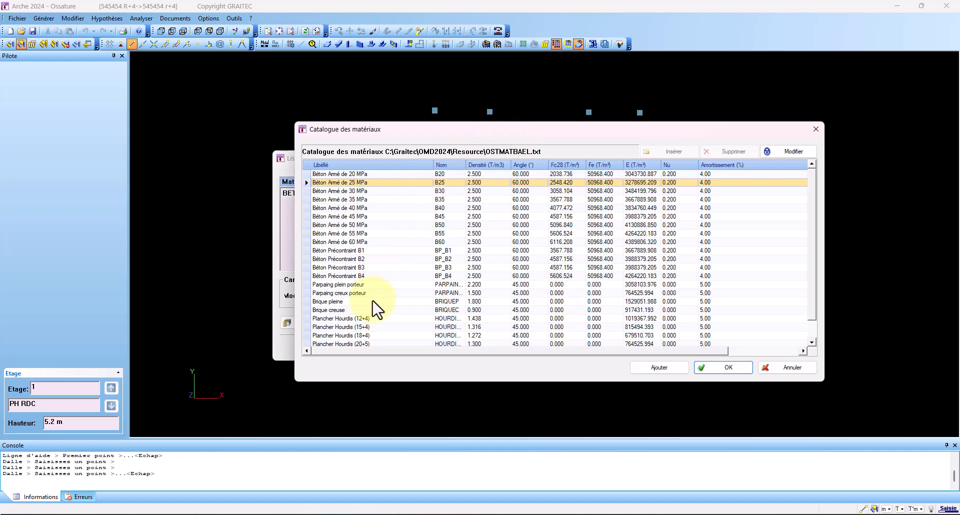
left_click(356, 335)
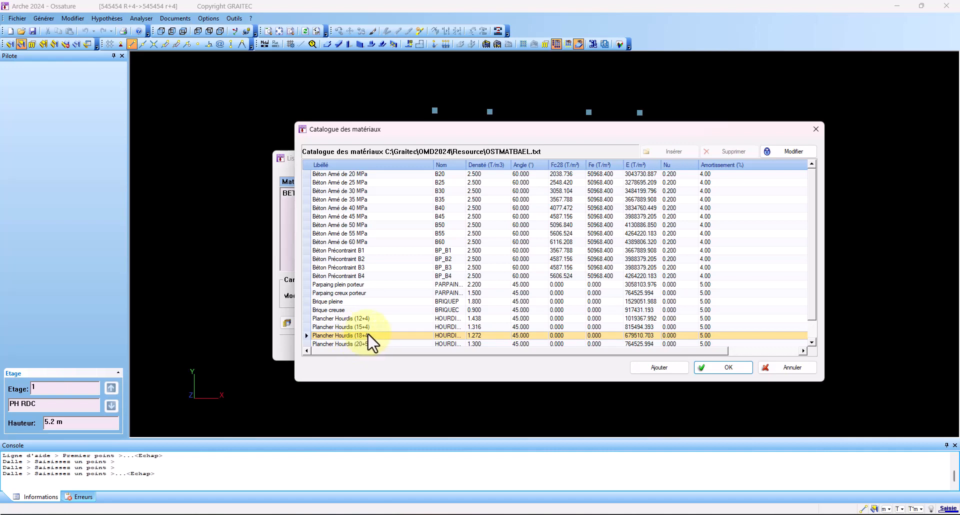
scroll(370, 340, "down", 1)
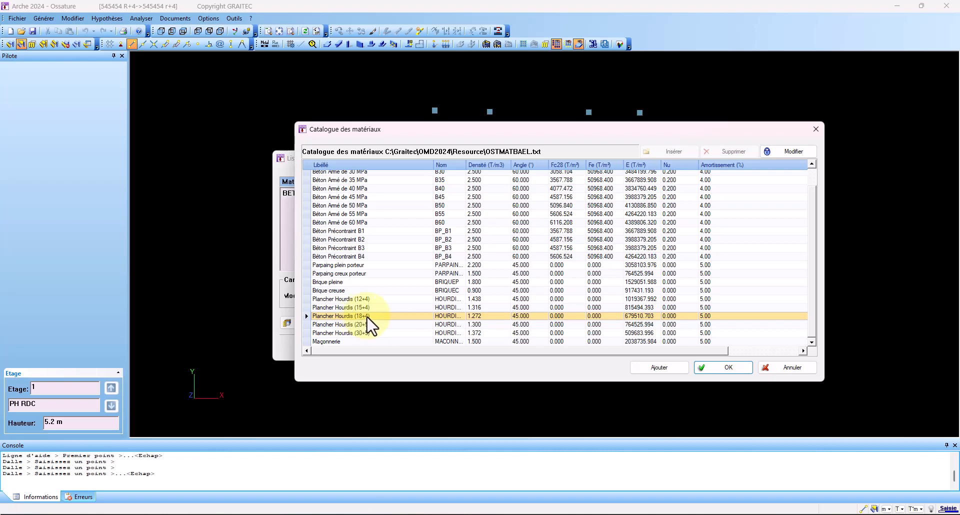
left_click(652, 368)
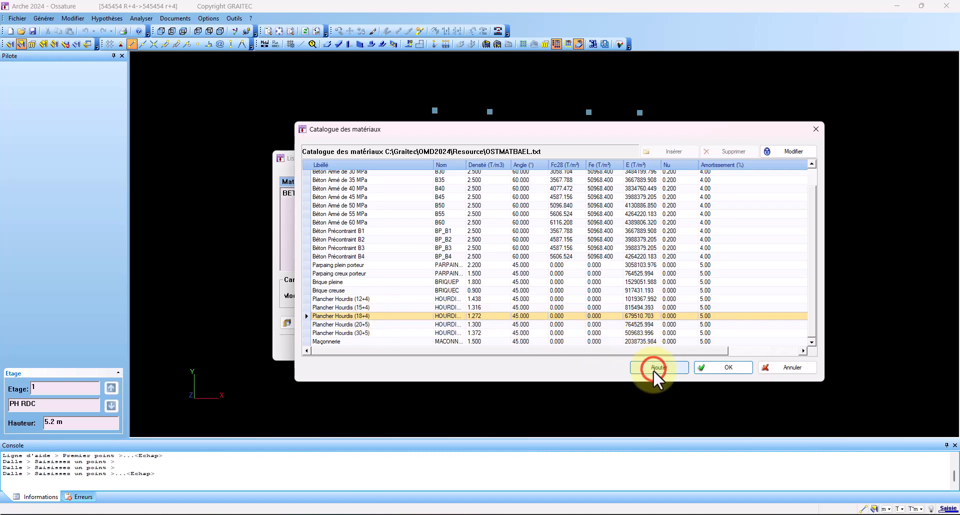